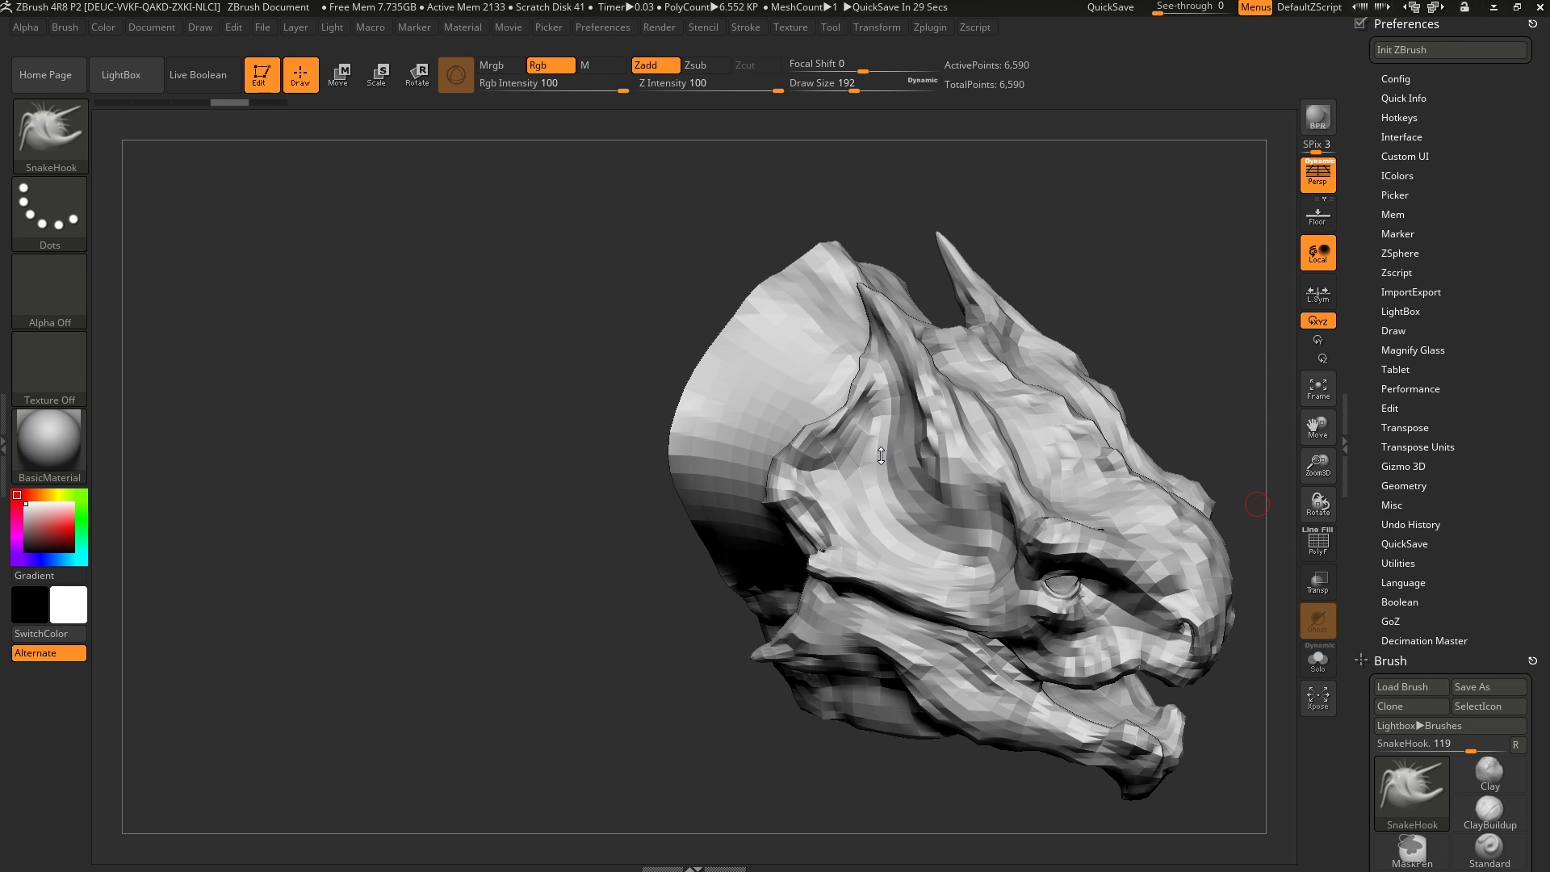
- Turn on the polygon wireframe display for a close view of the low-poly creature head's back frill
{"action": "right_click_drag", "start_coordinate": [881, 456], "coordinate": [890, 442]}
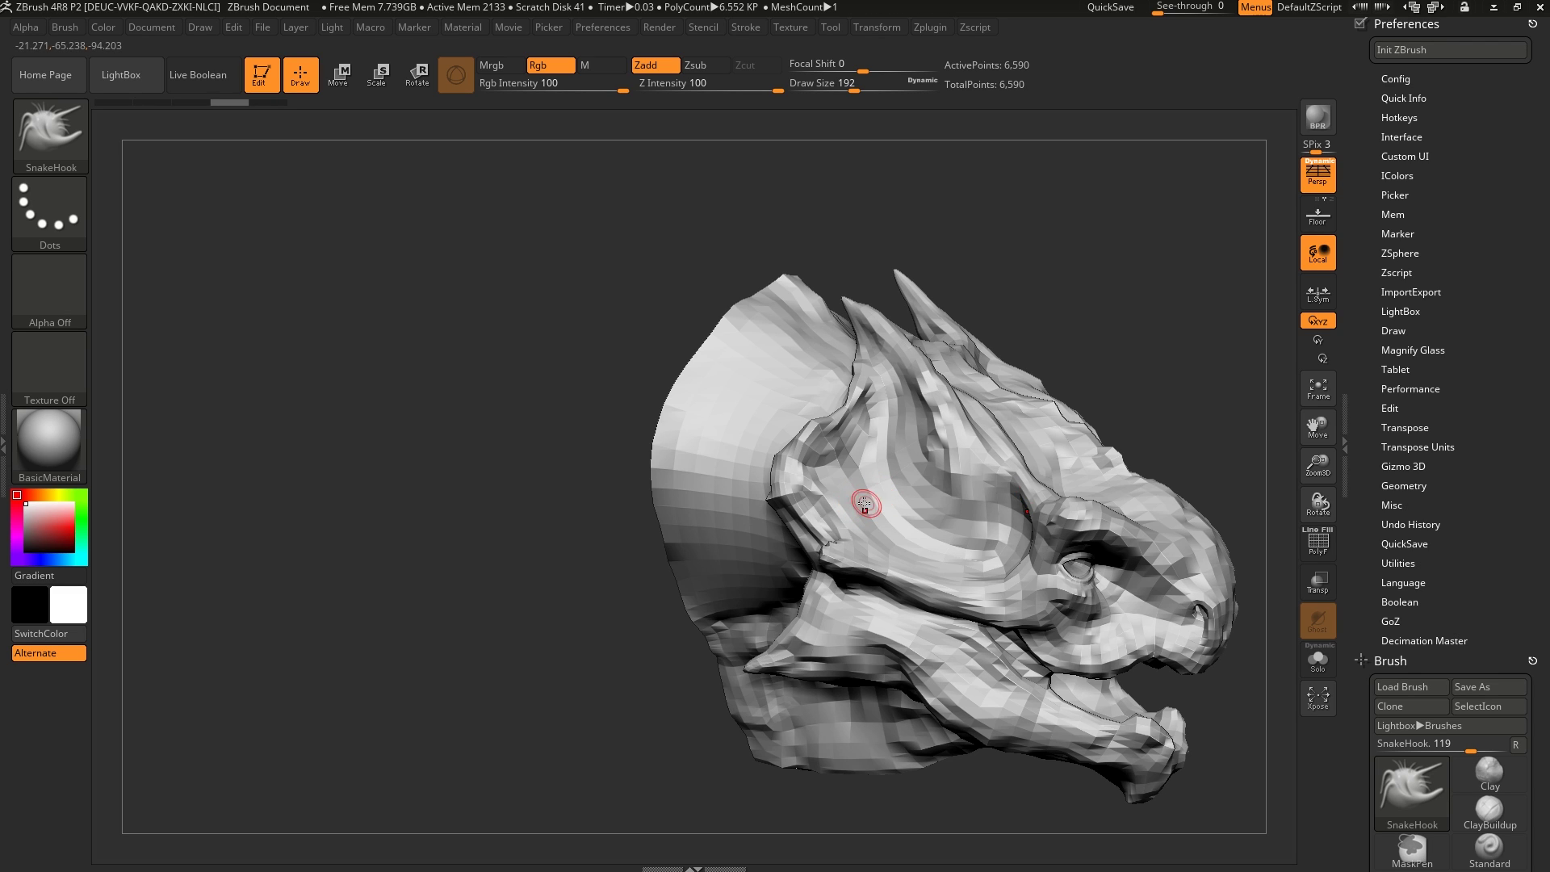
{"action": "right_click_drag", "start_coordinate": [744, 489], "coordinate": [743, 476]}
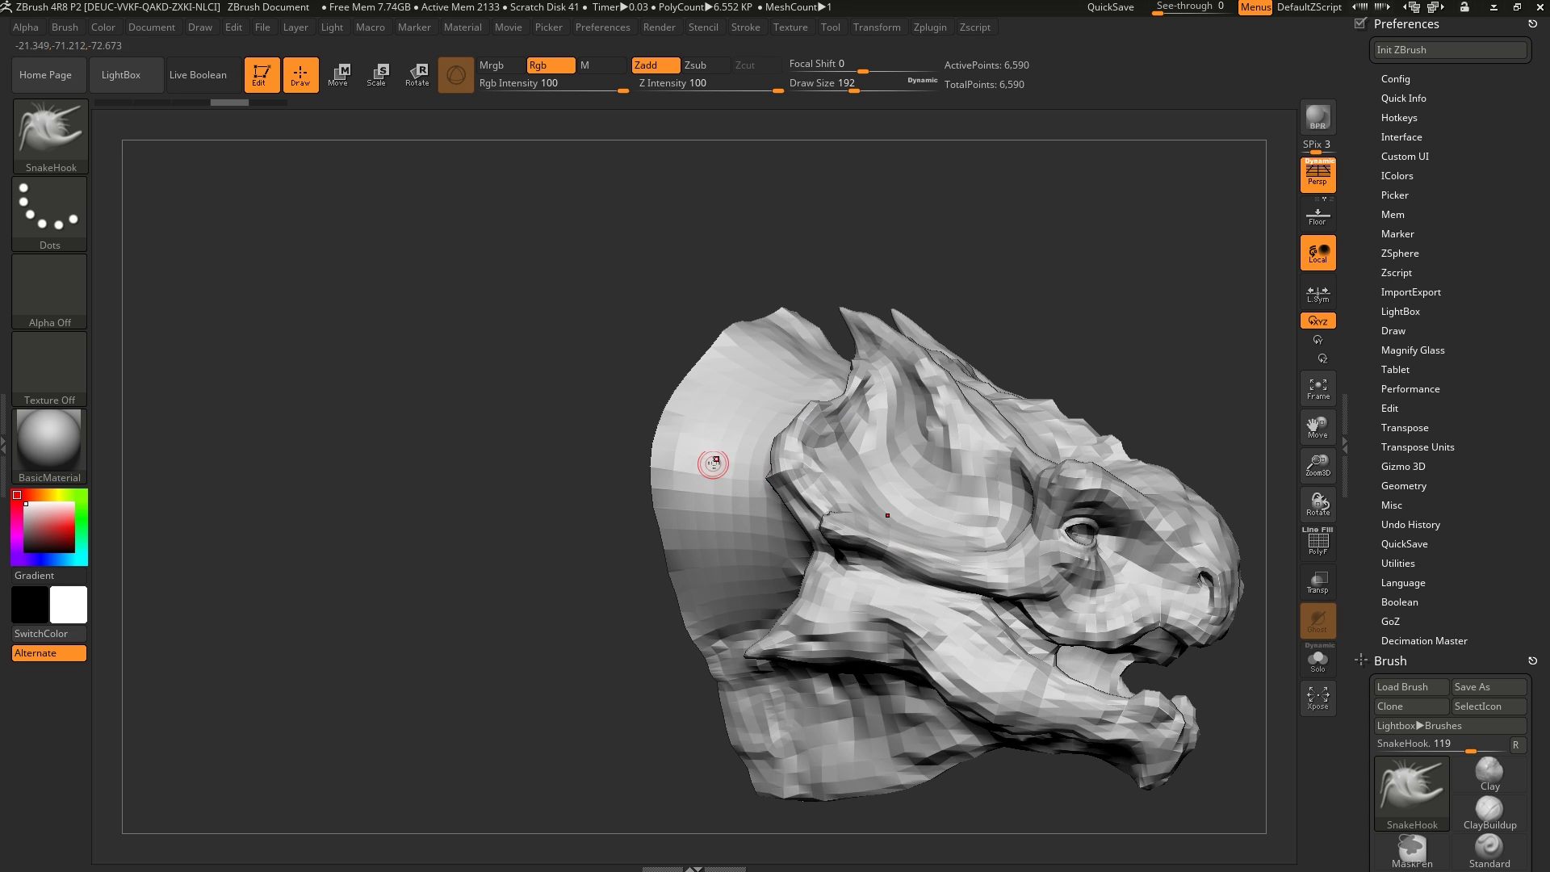
{"action": "right_click_drag", "start_coordinate": [678, 450], "coordinate": [699, 503], "text": "ctrl"}
{"action": "key", "text": "shift"}
{"action": "key", "text": "shift+f"}
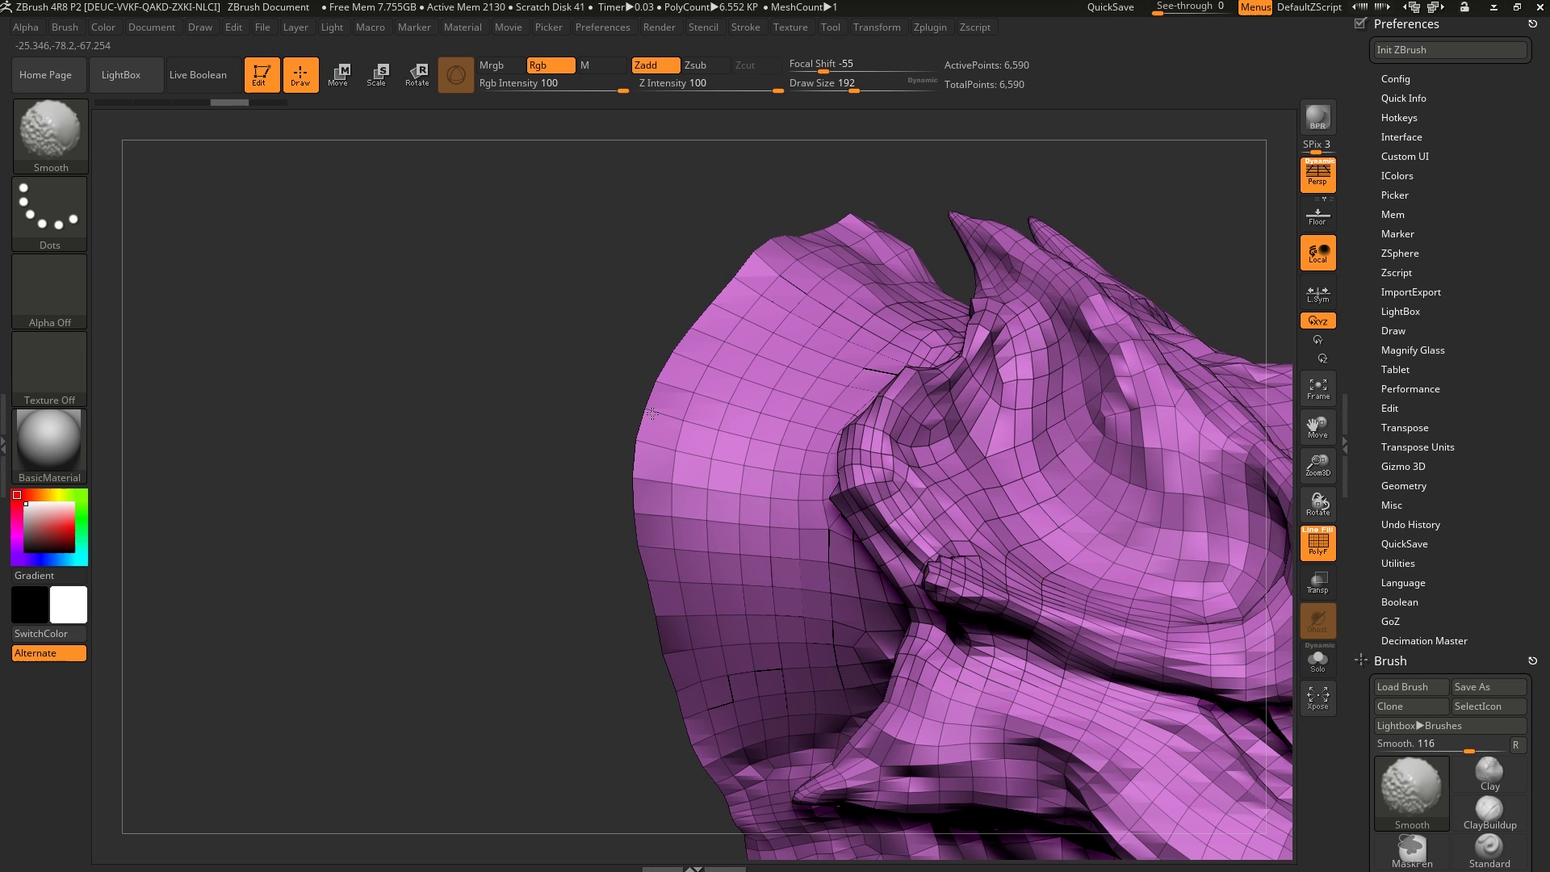
- Try smoothing the side ridge and open edge of the back frill with the default Smooth brush settings
{"action": "mouse_move", "coordinate": [867, 460]}
{"action": "left_mouse_down", "text": "shift"}
{"action": "mouse_move", "coordinate": [888, 517]}
{"action": "mouse_move", "coordinate": [997, 626]}
{"action": "mouse_move", "coordinate": [847, 775]}
{"action": "left_mouse_up", "text": "shift"}
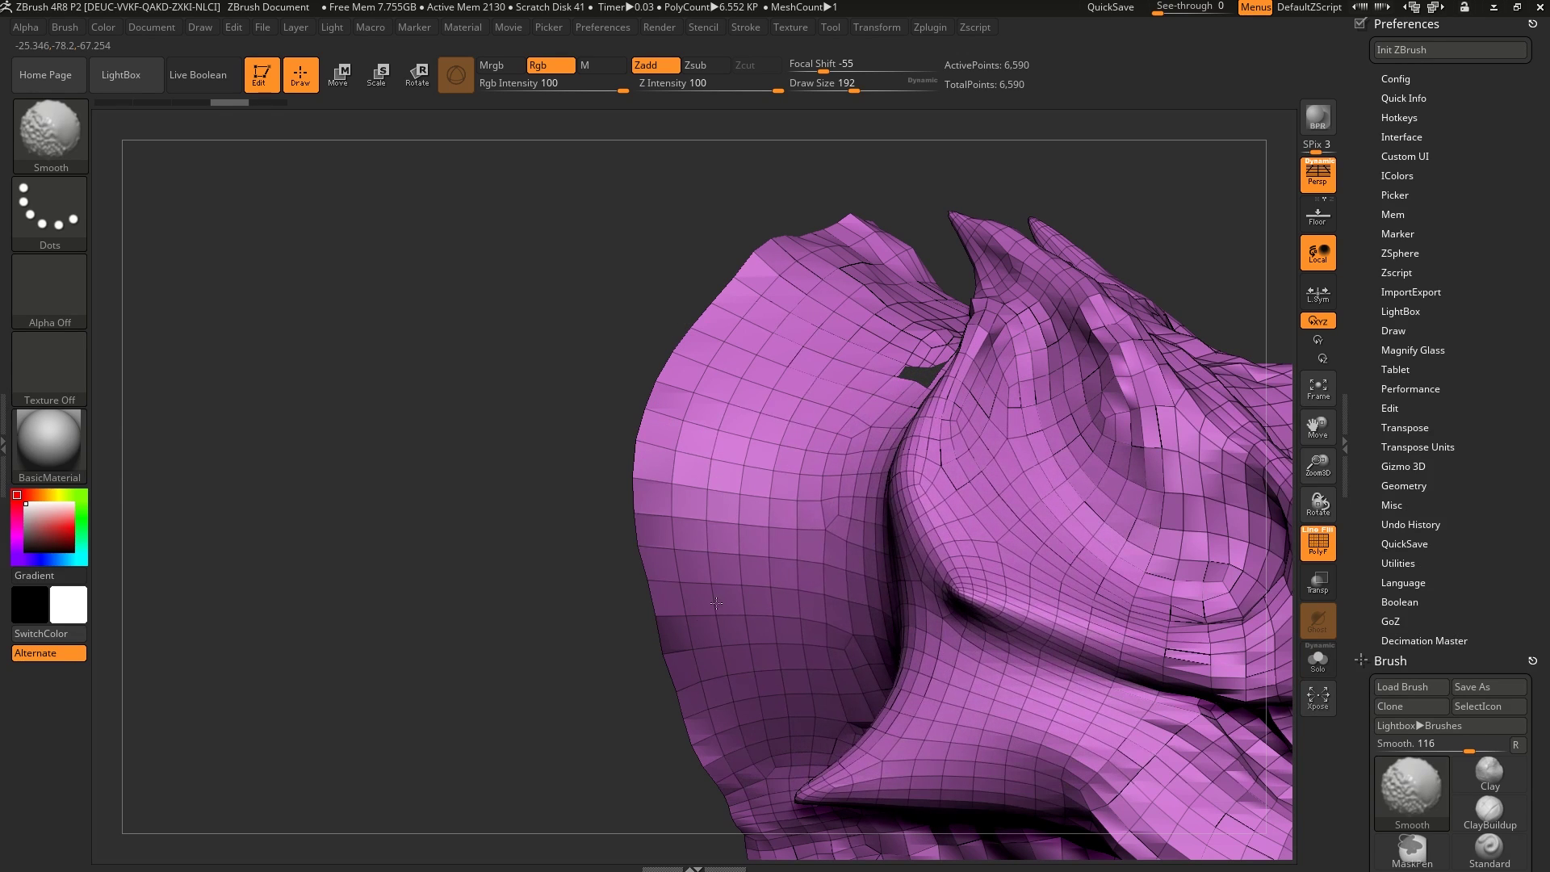
{"action": "mouse_move", "coordinate": [690, 312]}
{"action": "left_mouse_down", "text": "shift"}
{"action": "mouse_move", "coordinate": [888, 339]}
{"action": "mouse_move", "coordinate": [669, 438]}
{"action": "mouse_move", "coordinate": [756, 414]}
{"action": "left_mouse_up", "text": "shift"}
{"action": "key", "text": "ctrl+z"}
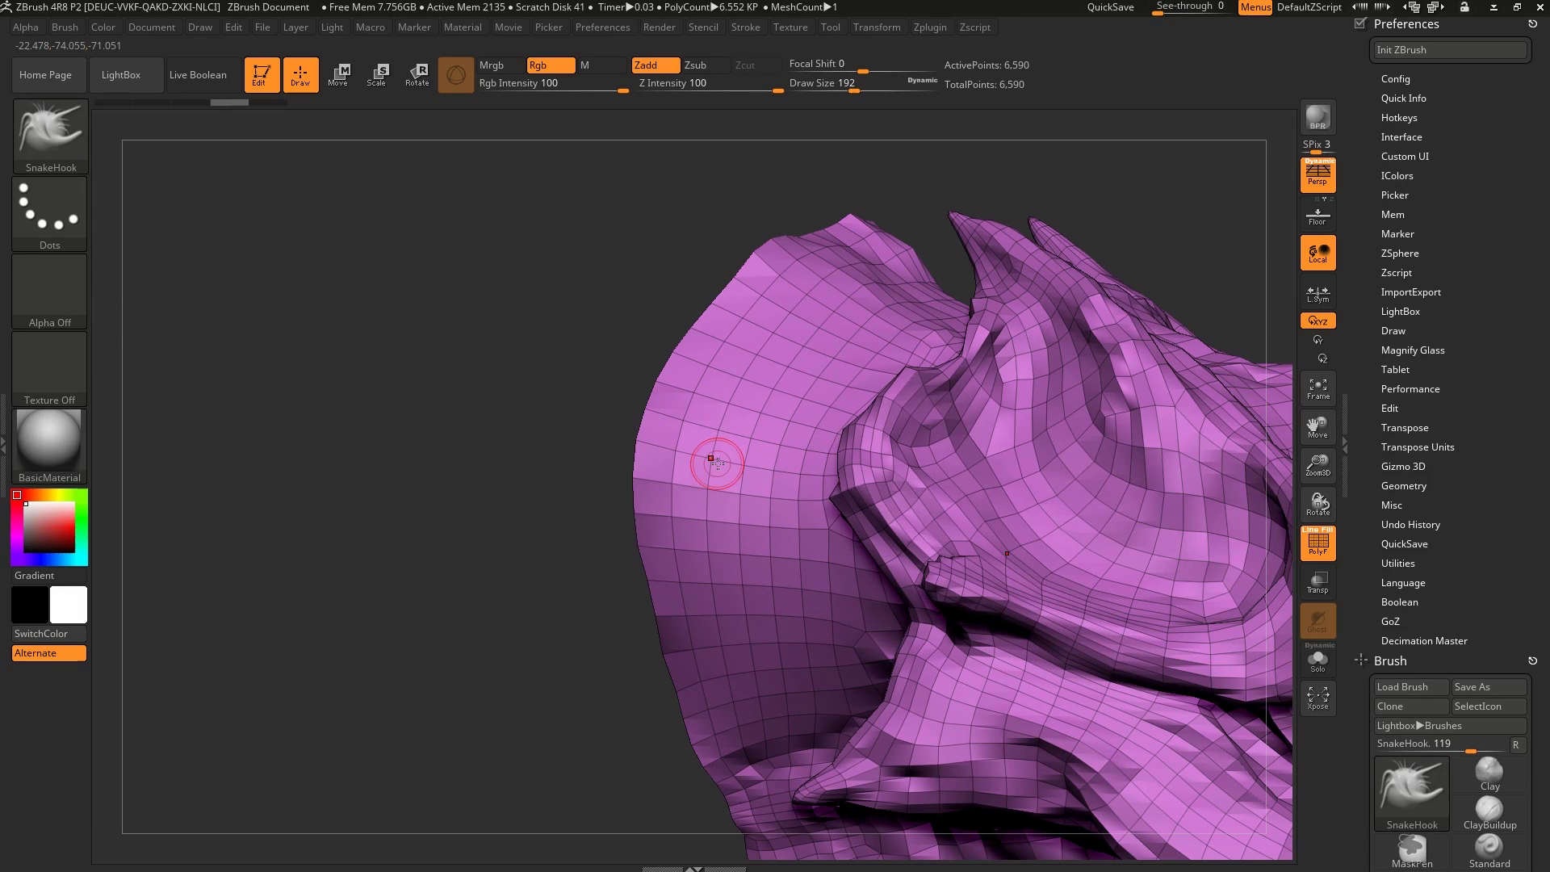
{"action": "mouse_move", "coordinate": [678, 413]}
{"action": "left_mouse_down", "text": "shift"}
{"action": "mouse_move", "coordinate": [731, 264]}
{"action": "mouse_move", "coordinate": [678, 490]}
{"action": "left_mouse_up", "text": "shift"}
{"action": "left_click_drag", "start_coordinate": [664, 574], "coordinate": [670, 558], "text": "shift"}
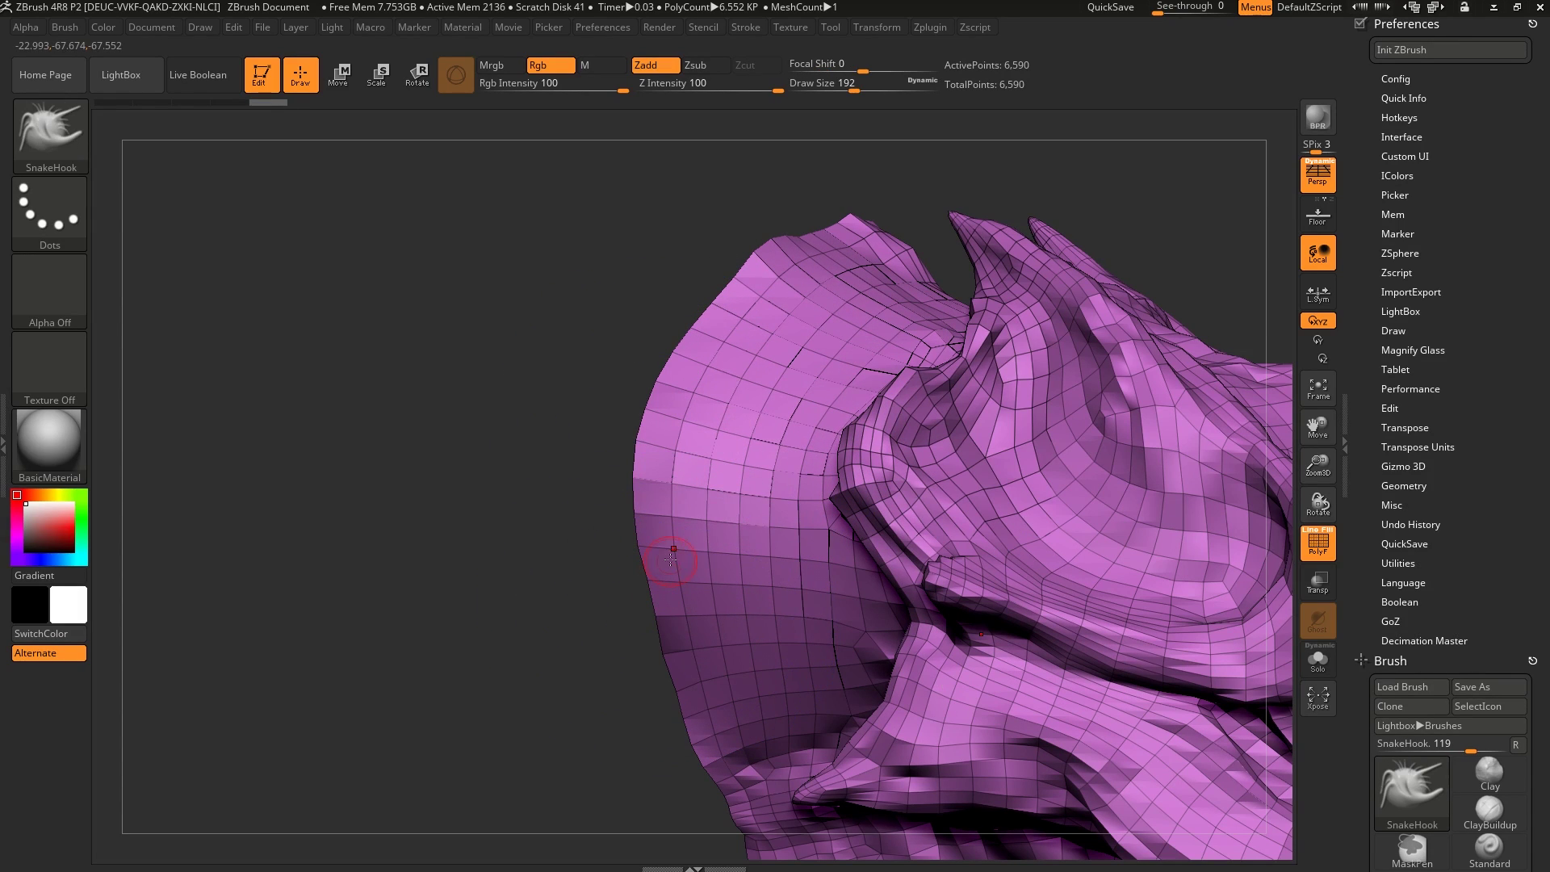
- Set the minimum connected points to 1 in the Smooth Brush Modifiers
{"action": "left_click", "coordinate": [60, 26]}
{"action": "left_click", "coordinate": [57, 43]}
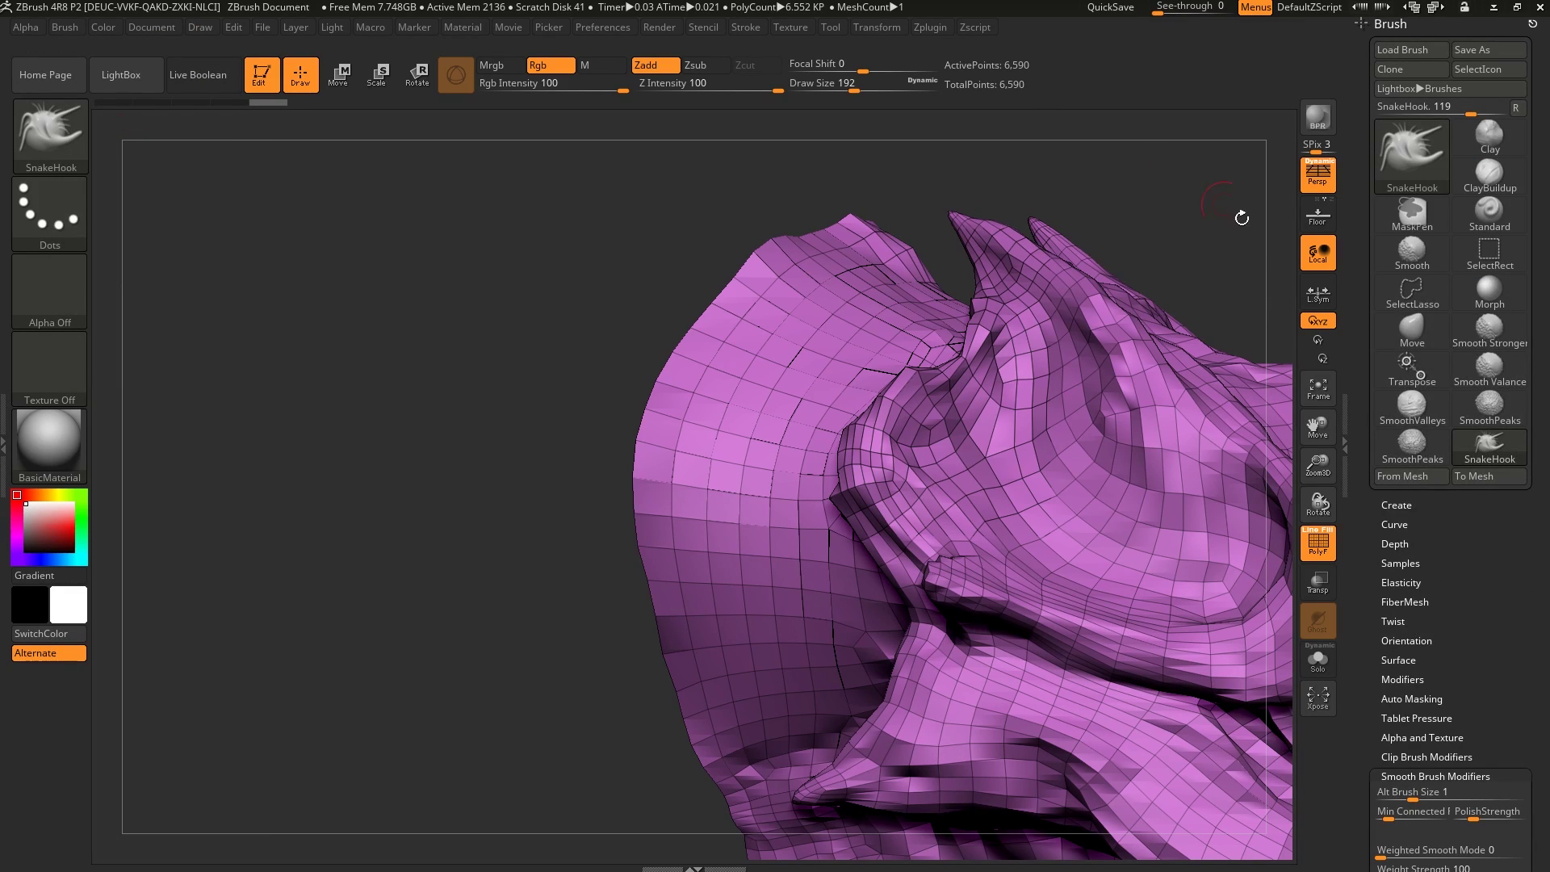
{"action": "left_click_drag", "start_coordinate": [1455, 650], "coordinate": [1455, 356]}
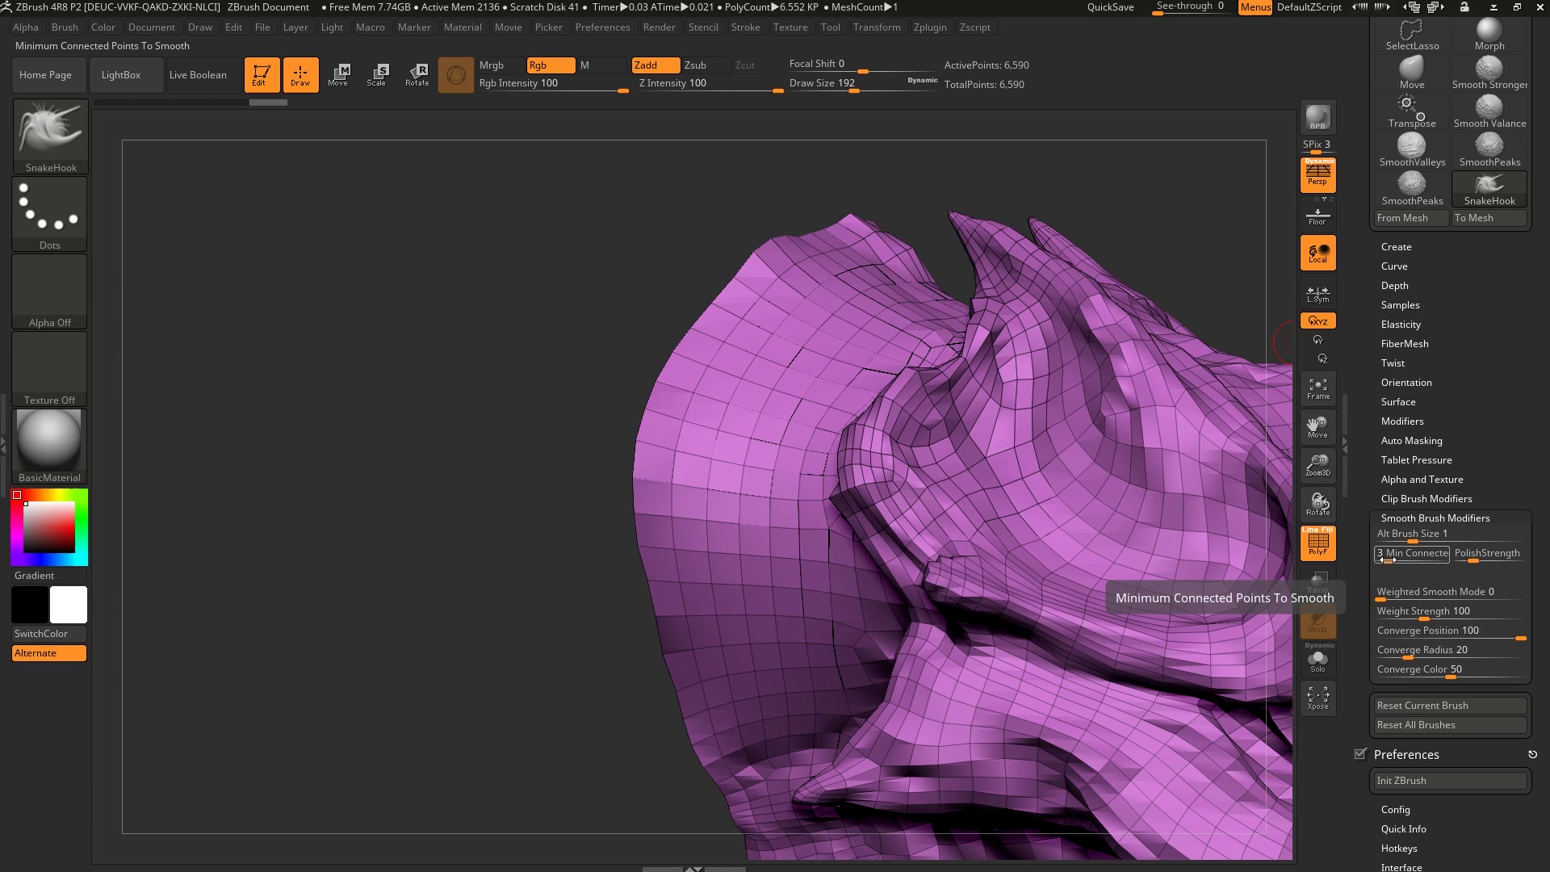
{"action": "left_click_drag", "start_coordinate": [1386, 559], "coordinate": [1376, 559]}
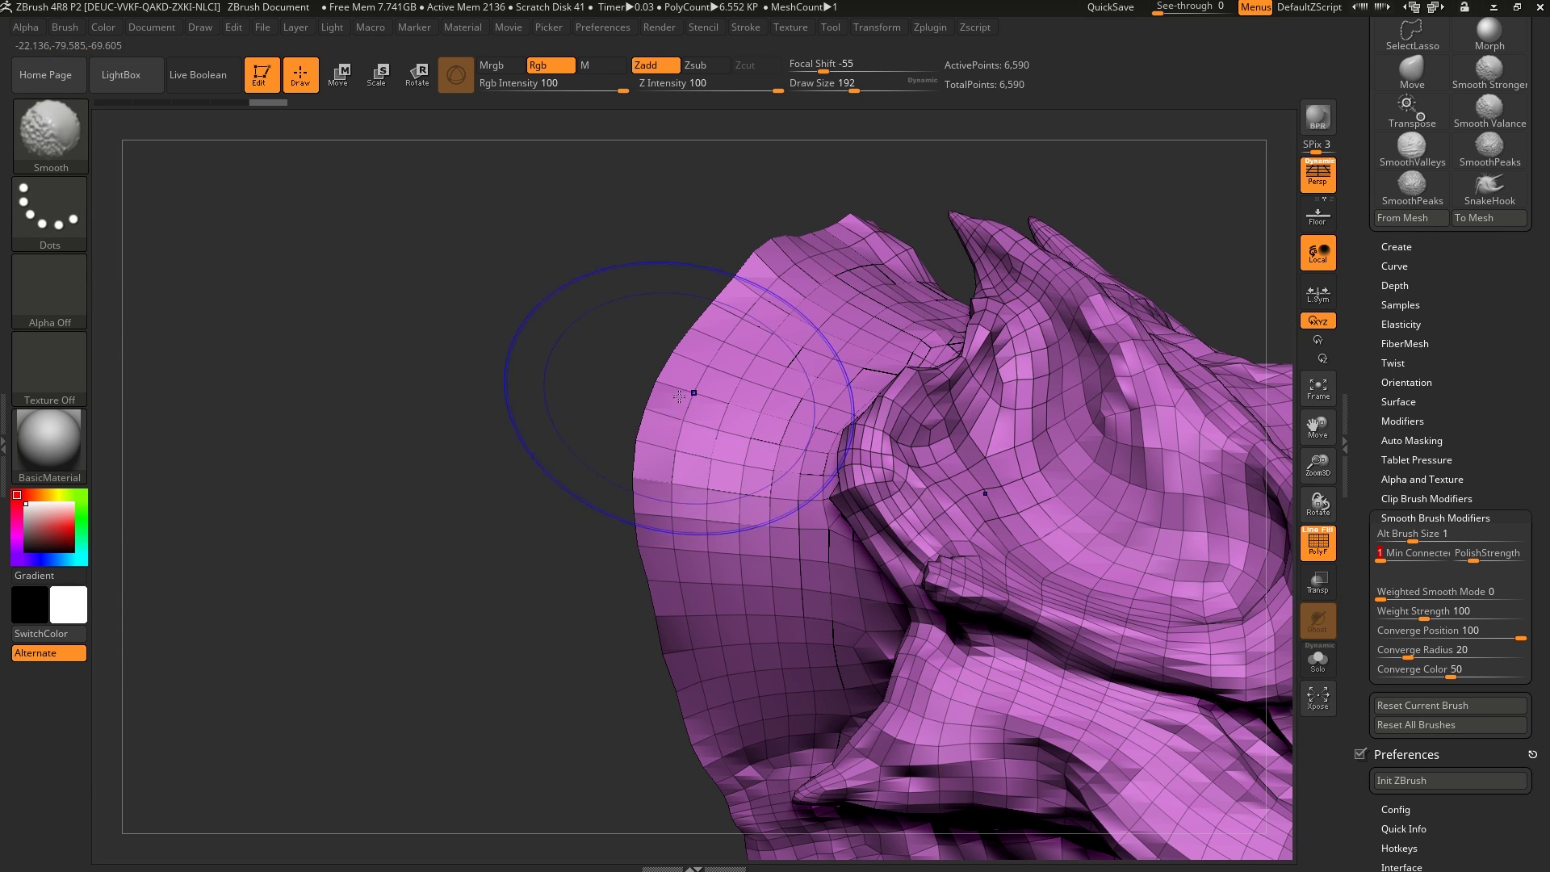
- Try smoothing the open border of the back frill inward, undoing each pass
{"action": "mouse_move", "coordinate": [679, 396]}
{"action": "left_mouse_down"}
{"action": "mouse_move", "coordinate": [710, 452]}
{"action": "mouse_move", "coordinate": [775, 484]}
{"action": "mouse_move", "coordinate": [807, 387]}
{"action": "mouse_move", "coordinate": [774, 603]}
{"action": "mouse_move", "coordinate": [799, 727]}
{"action": "left_mouse_up"}
{"action": "right_click_drag", "start_coordinate": [878, 394], "coordinate": [896, 432]}
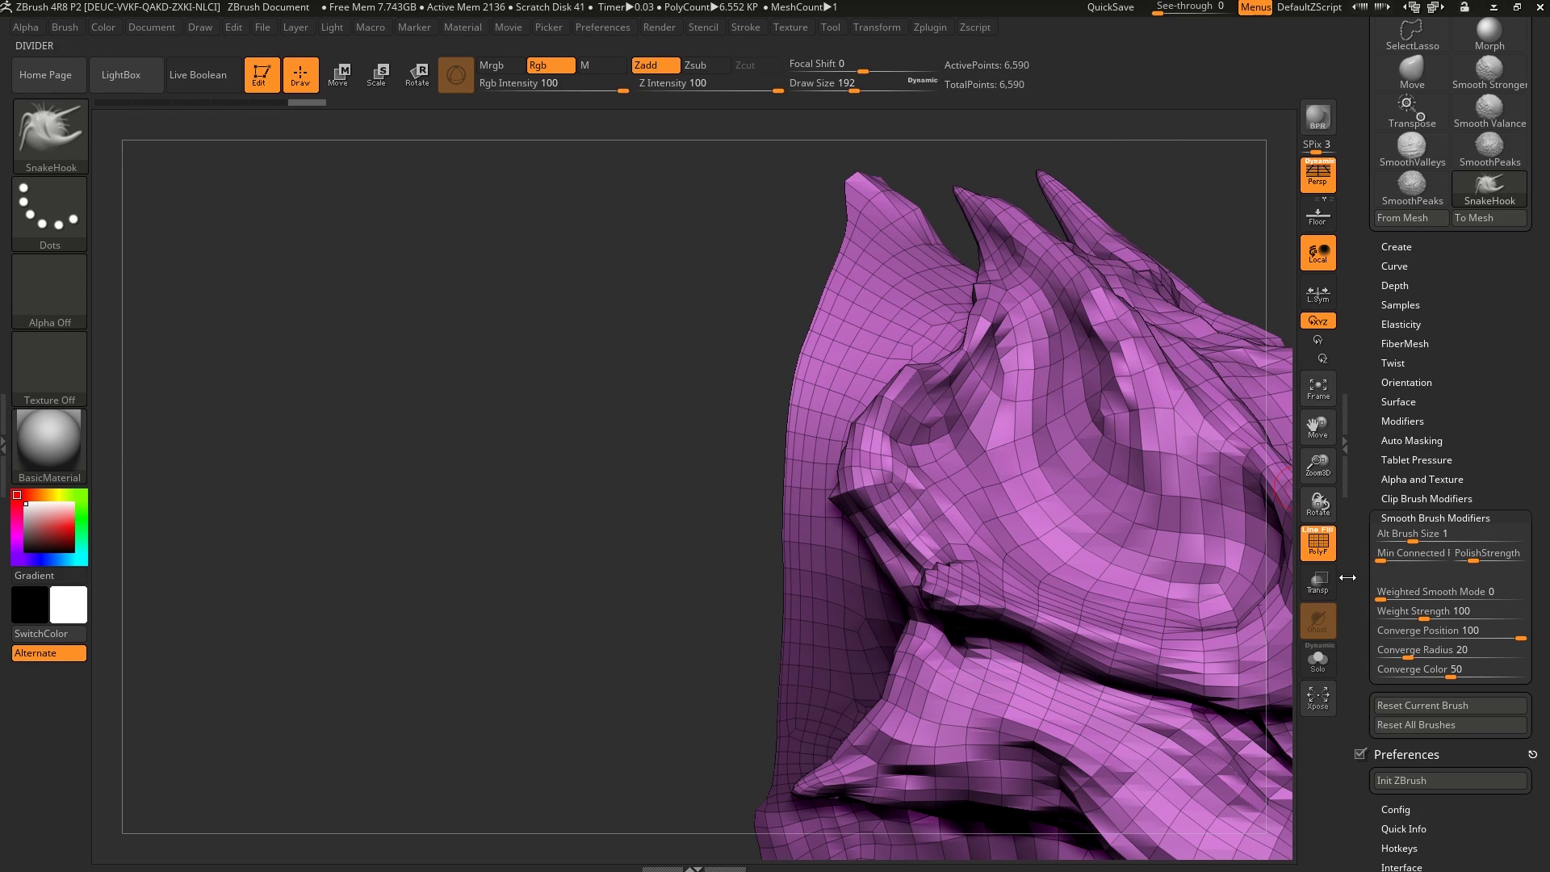
{"action": "key", "text": "ctrl"}
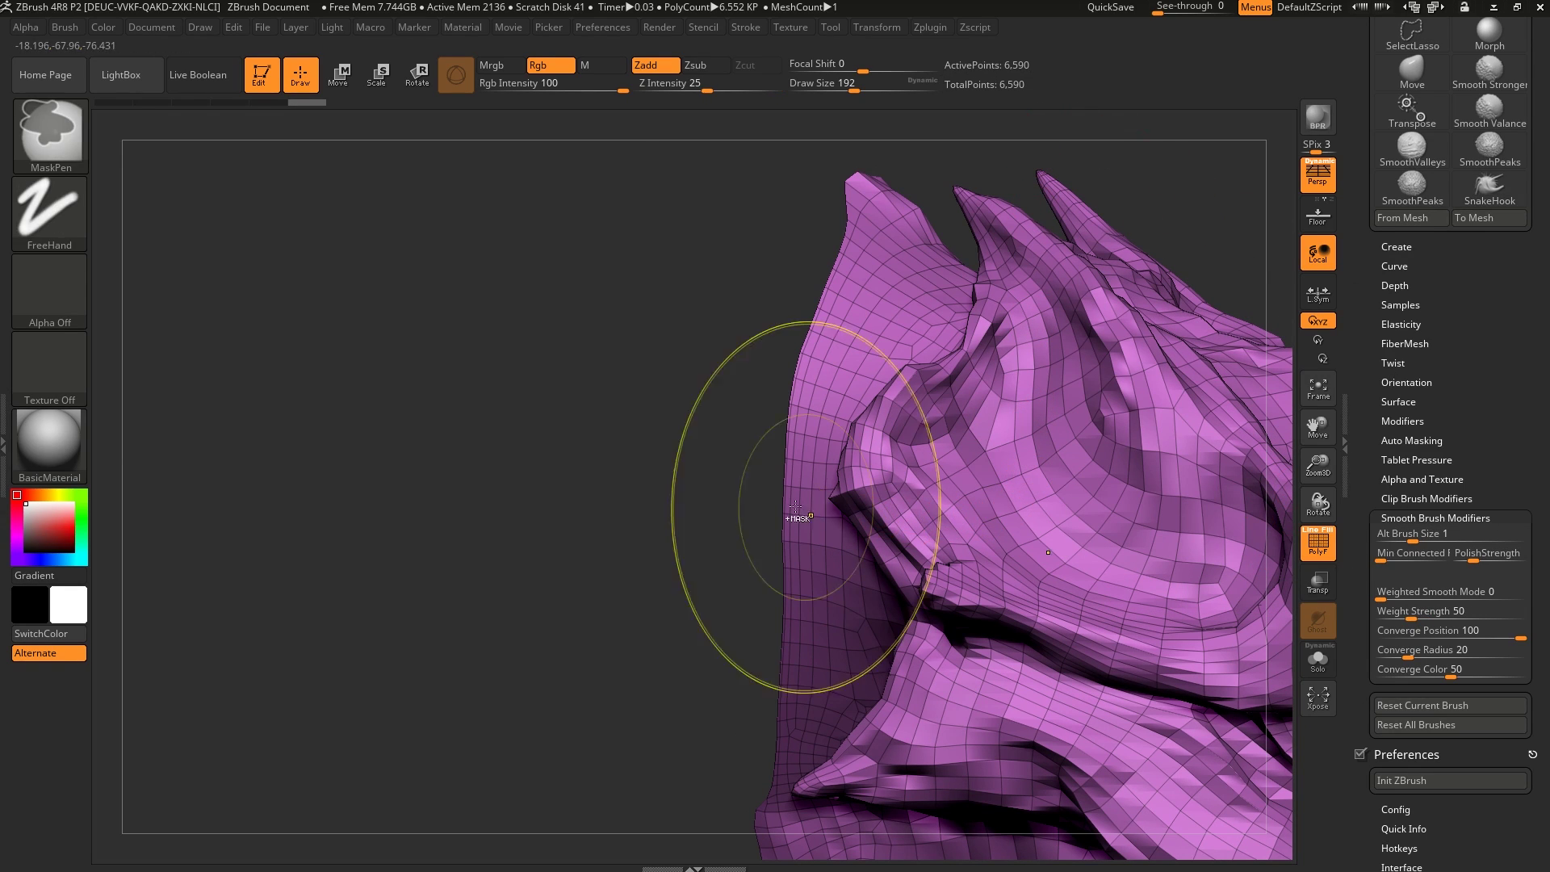
{"action": "key", "text": "ctrl+z"}
{"action": "mouse_move", "coordinate": [751, 418]}
{"action": "left_mouse_down", "text": "shift"}
{"action": "mouse_move", "coordinate": [706, 350]}
{"action": "mouse_move", "coordinate": [747, 428]}
{"action": "mouse_move", "coordinate": [791, 795]}
{"action": "left_mouse_up", "text": "shift"}
{"action": "mouse_move", "coordinate": [872, 623]}
{"action": "right_mouse_down", "text": "ctrl"}
{"action": "mouse_move", "coordinate": [892, 554]}
{"action": "mouse_move", "coordinate": [1050, 516]}
{"action": "mouse_move", "coordinate": [1009, 501]}
{"action": "right_mouse_up", "text": "ctrl"}
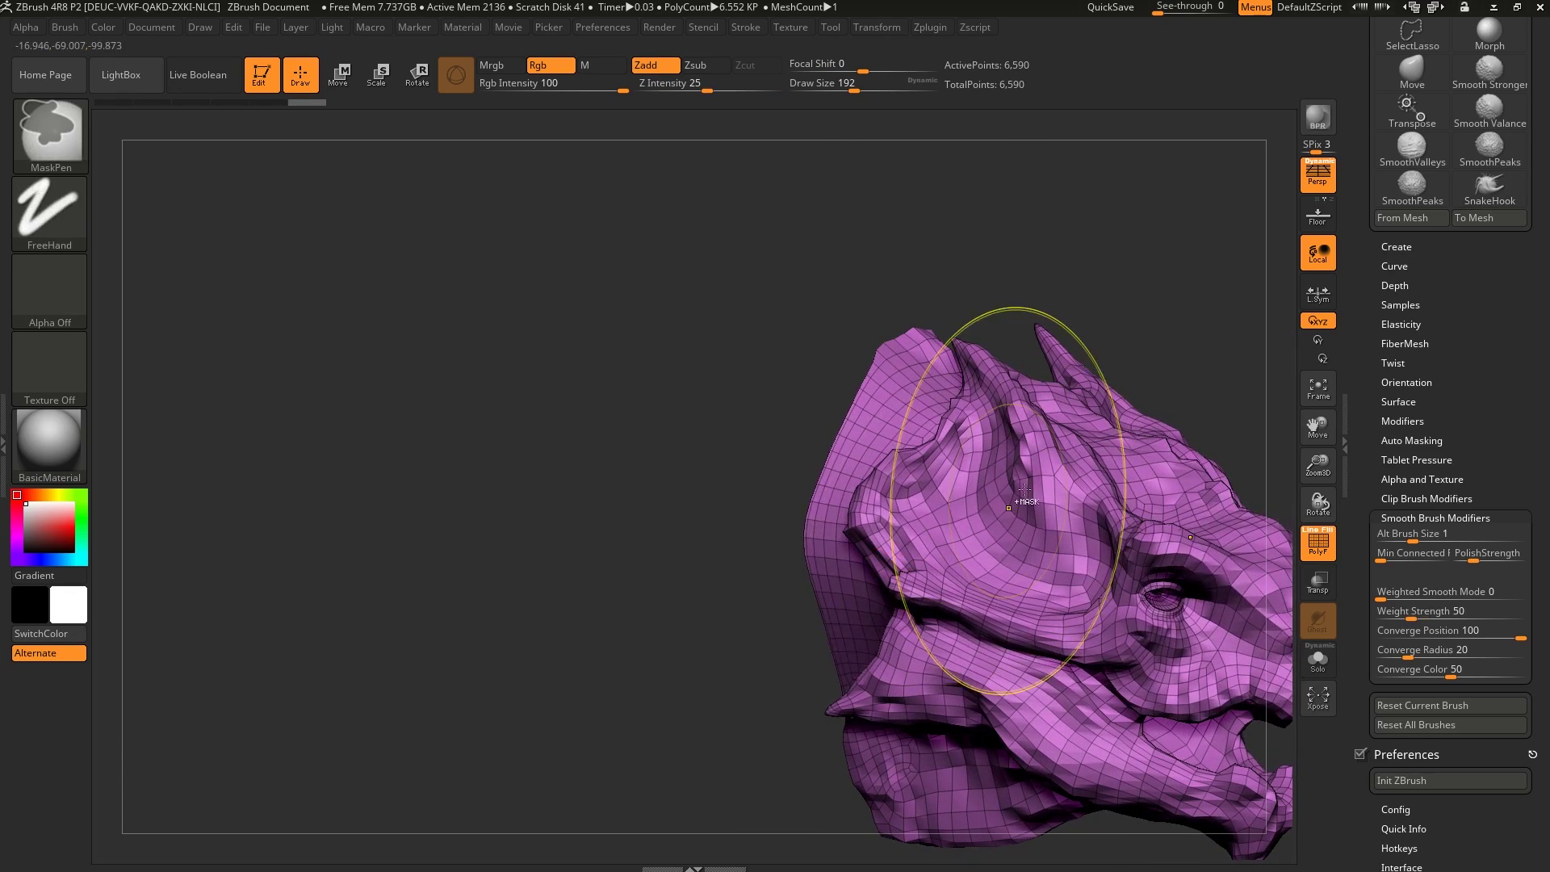
{"action": "key", "text": "ctrl+z"}
- Switch to the detailed displacement_1 tool and hide the polygon wireframe for a close view of the face
{"action": "mouse_move", "coordinate": [1440, 313]}
{"action": "left_mouse_down"}
{"action": "mouse_move", "coordinate": [1464, 395]}
{"action": "mouse_move", "coordinate": [1464, 491]}
{"action": "mouse_move", "coordinate": [1412, 74]}
{"action": "left_mouse_up"}
{"action": "left_click_drag", "start_coordinate": [1463, 351], "coordinate": [1450, 237]}
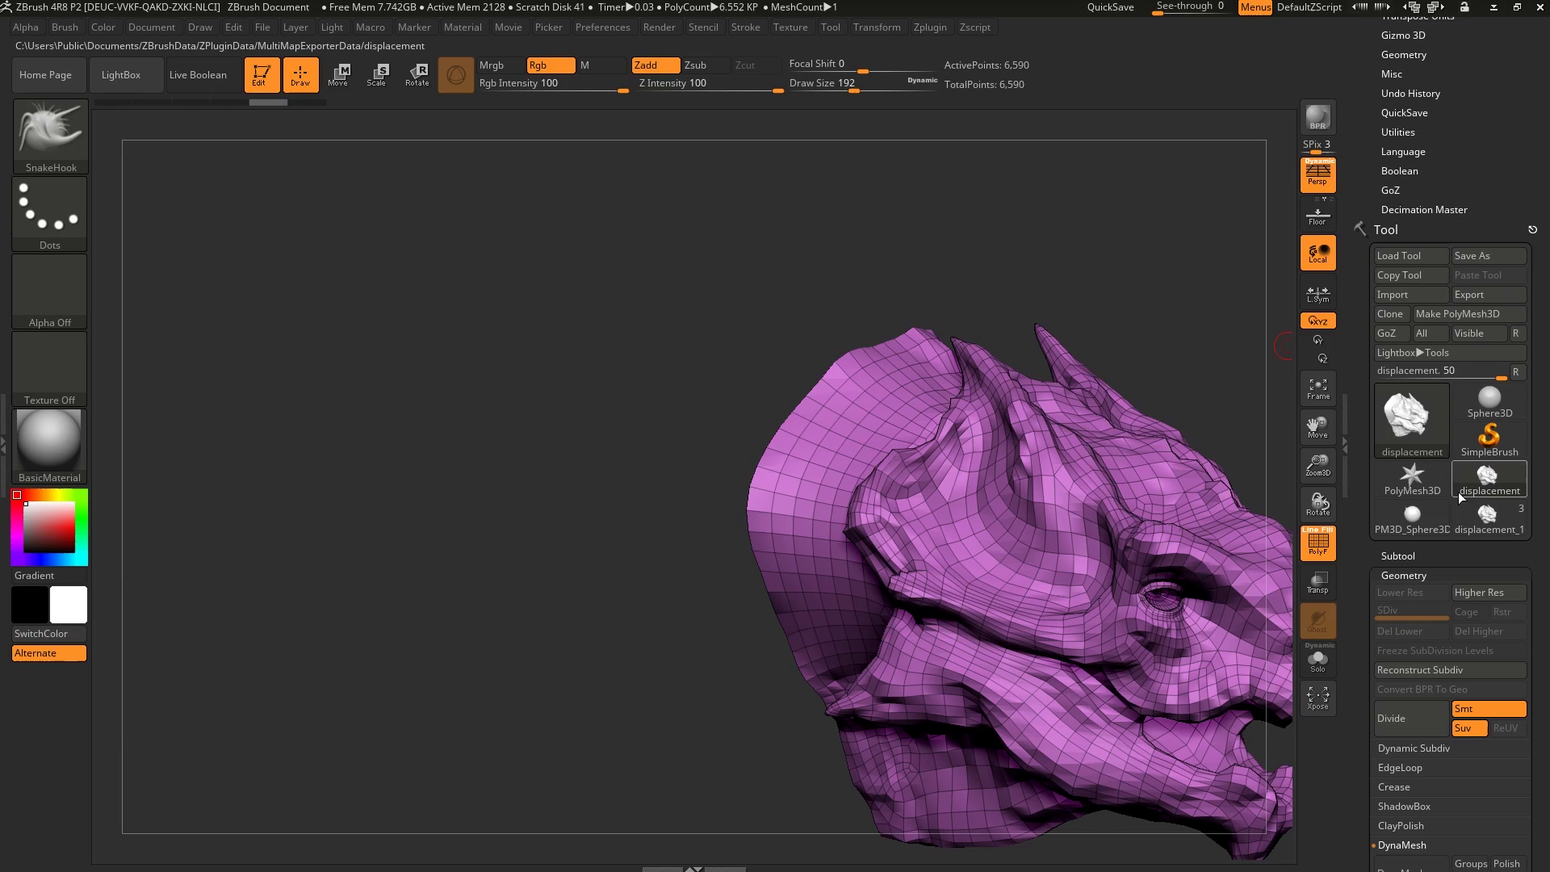
{"action": "left_click", "coordinate": [1474, 507]}
{"action": "key", "text": "shift"}
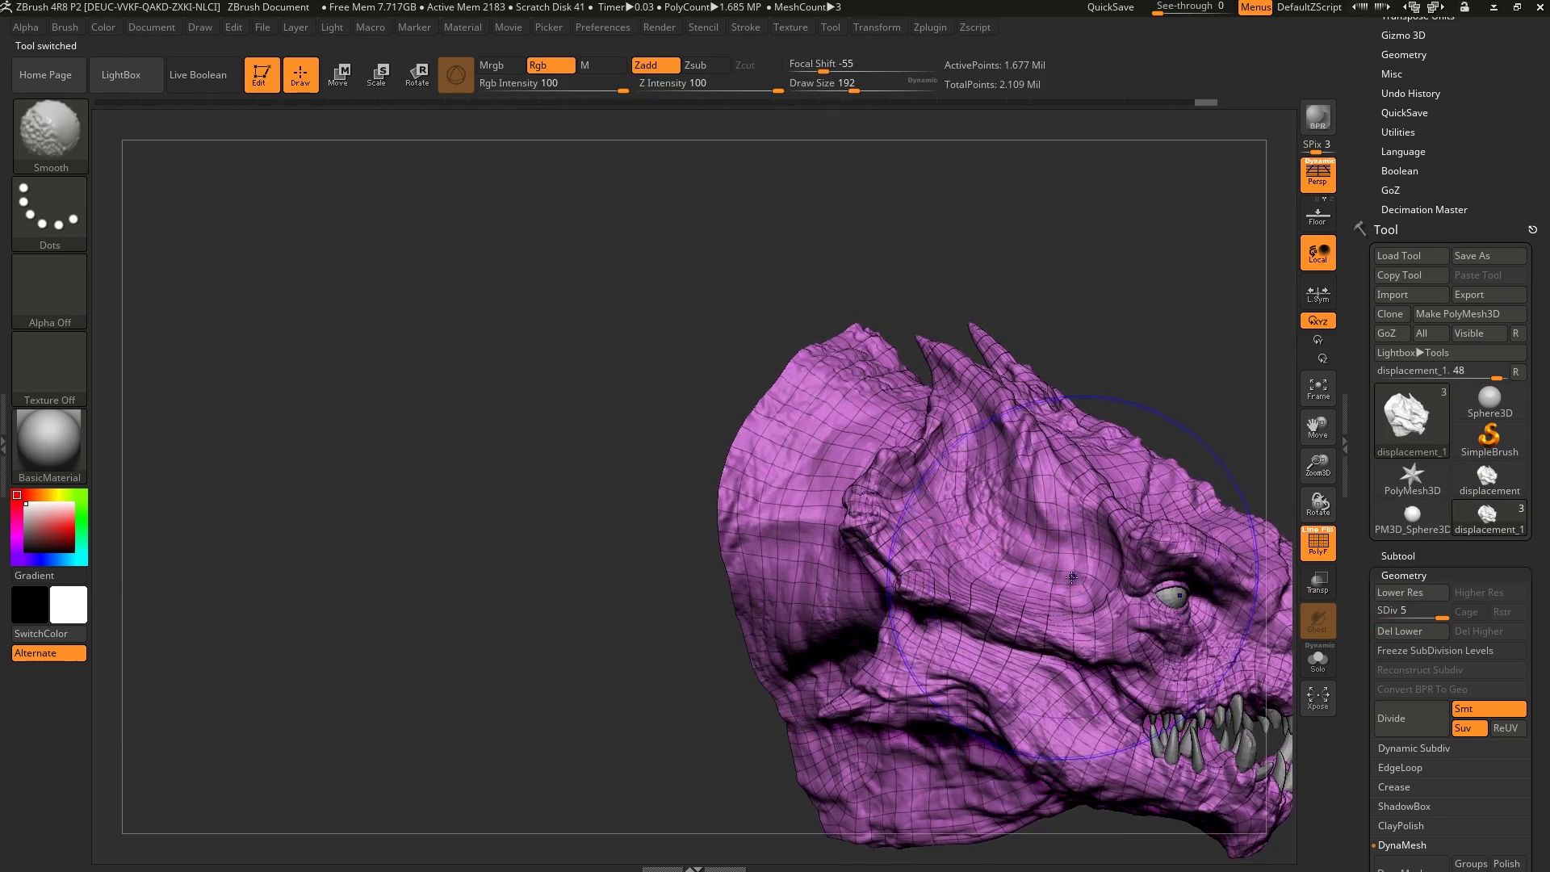
{"action": "key", "text": "shift+f"}
{"action": "right_click_drag", "start_coordinate": [1069, 560], "coordinate": [850, 468], "text": "alt"}
{"action": "mouse_move", "coordinate": [849, 468]}
{"action": "right_mouse_down"}
{"action": "mouse_move", "coordinate": [791, 476]}
{"action": "mouse_move", "coordinate": [979, 495]}
{"action": "mouse_move", "coordinate": [994, 604]}
{"action": "mouse_move", "coordinate": [967, 488]}
{"action": "right_mouse_up"}
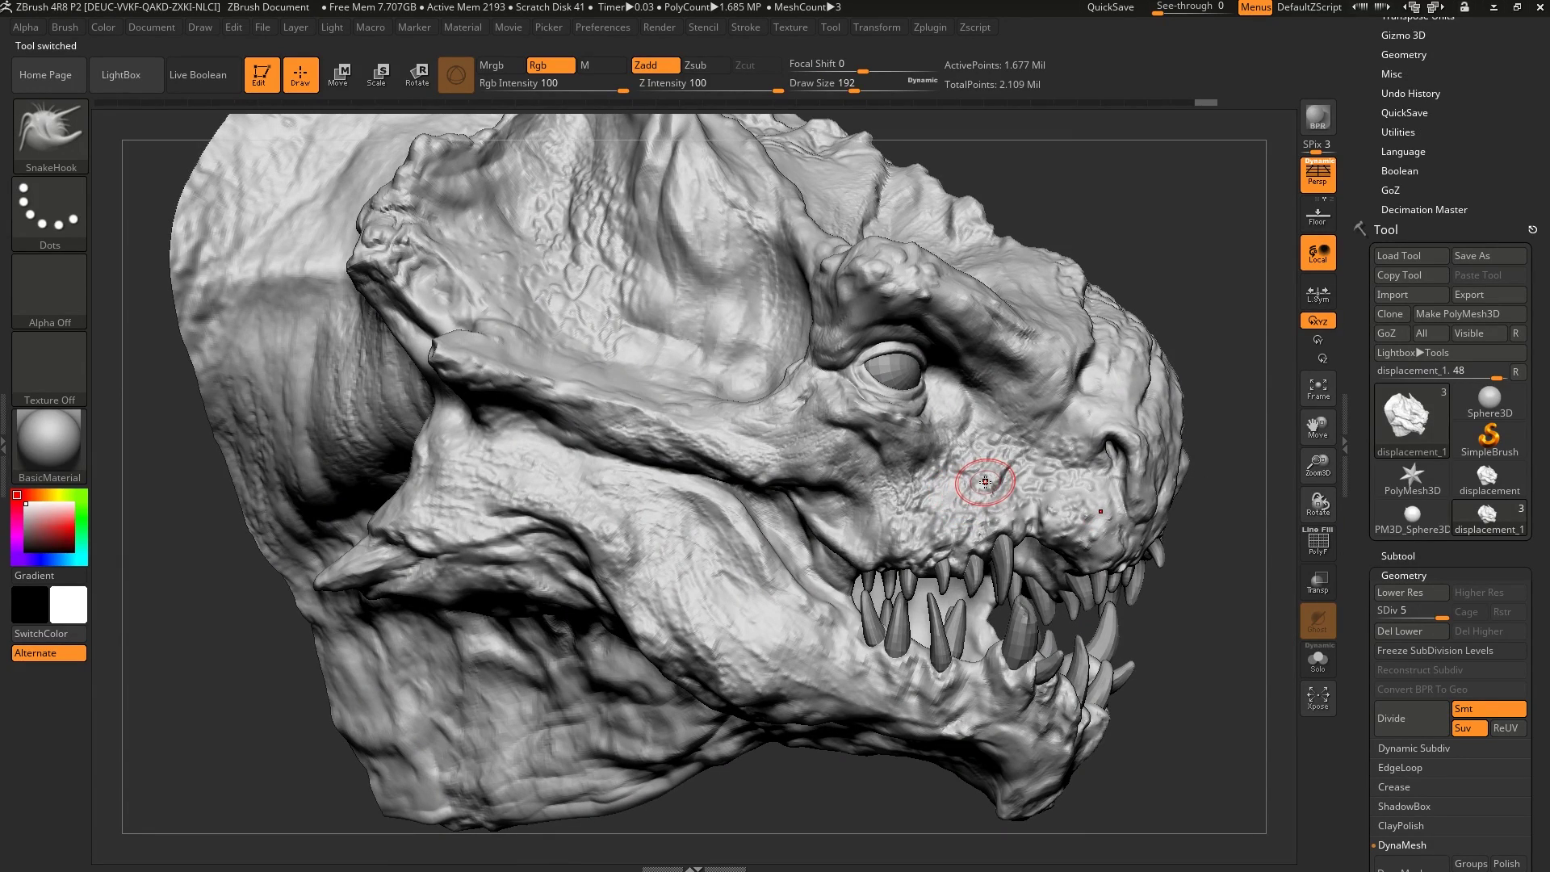
{"action": "right_click_drag", "start_coordinate": [996, 469], "coordinate": [994, 531]}
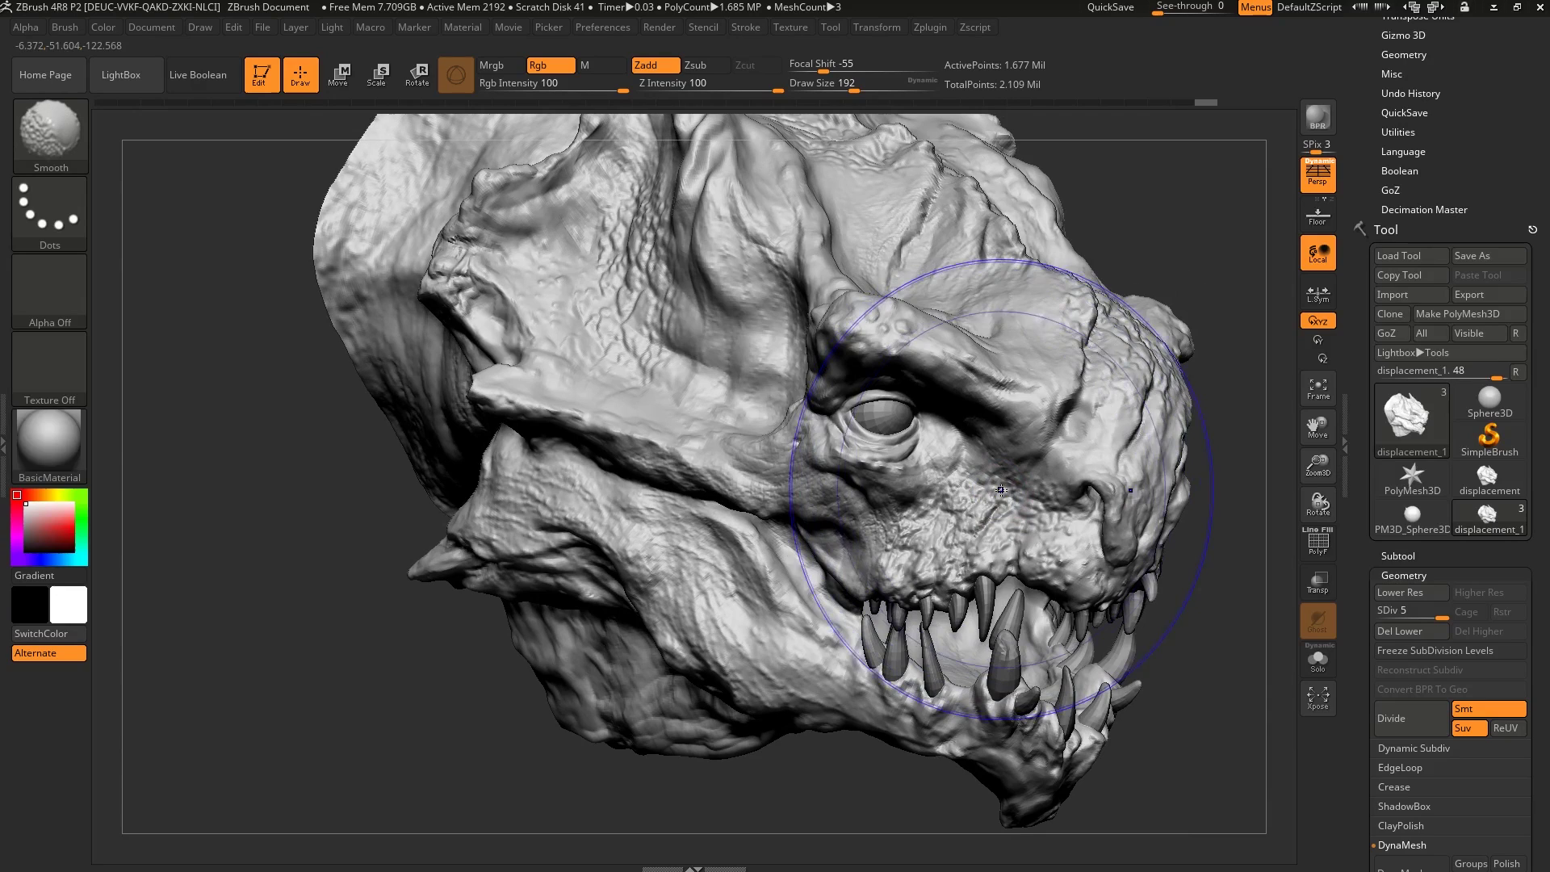
- Try smoothing the skin detail between the eye and the upper teeth with the Smooth brush, undoing the strokes
{"action": "mouse_move", "coordinate": [999, 491]}
{"action": "left_mouse_down", "text": "shift"}
{"action": "mouse_move", "coordinate": [954, 510]}
{"action": "mouse_move", "coordinate": [934, 586]}
{"action": "left_mouse_up", "text": "shift"}
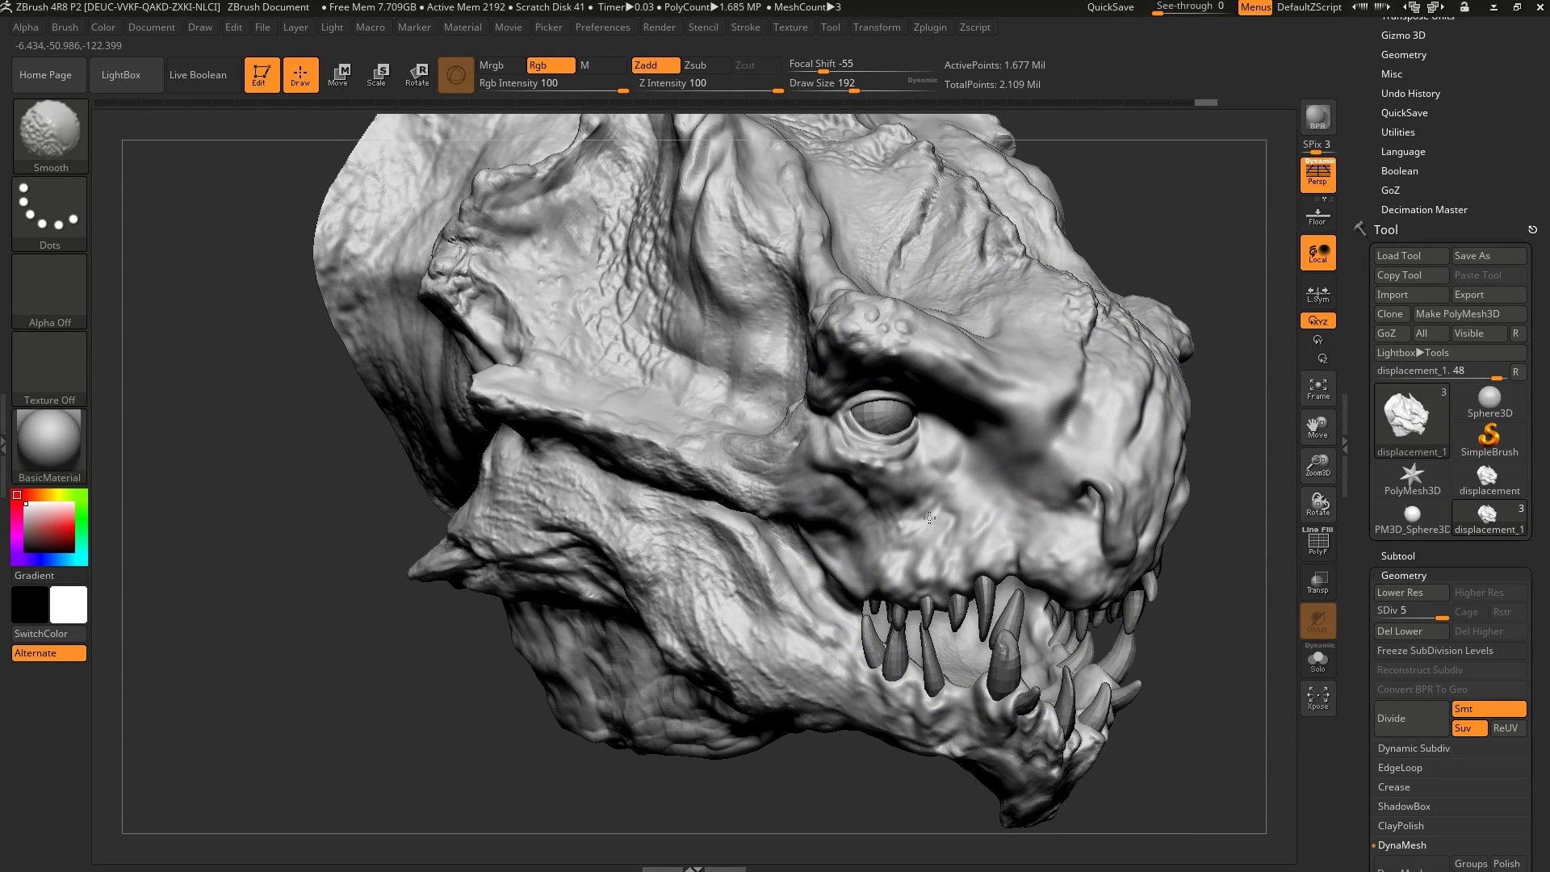
{"action": "left_click_drag", "start_coordinate": [964, 408], "coordinate": [989, 525], "text": "shift"}
{"action": "key", "text": "ctrl+z"}
{"action": "right_click_drag", "start_coordinate": [989, 529], "coordinate": [1009, 496]}
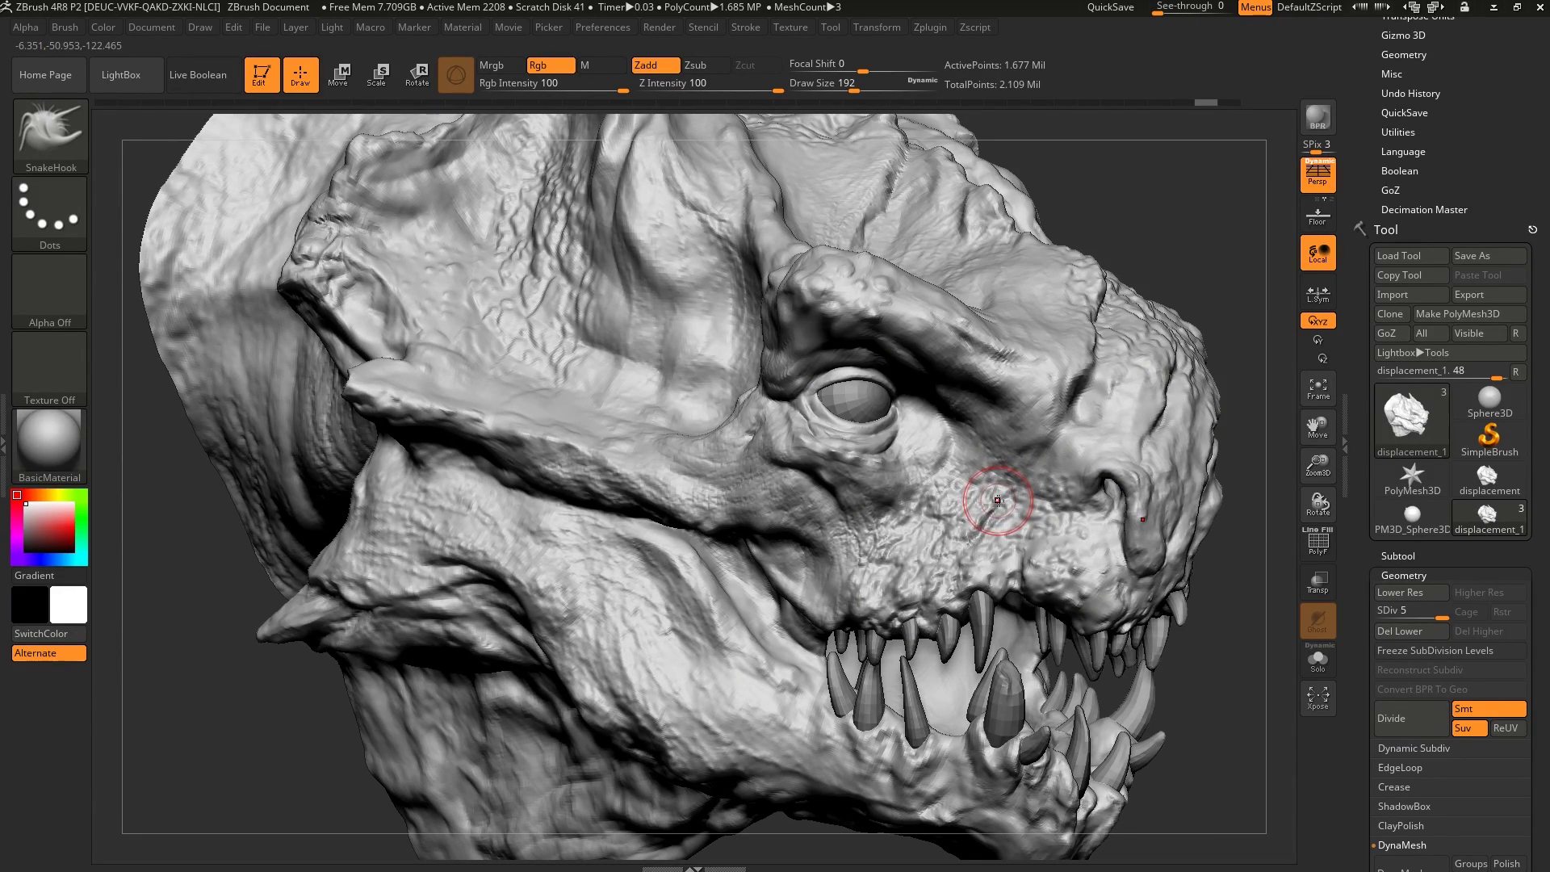
{"action": "right_click_drag", "start_coordinate": [985, 499], "coordinate": [1002, 502]}
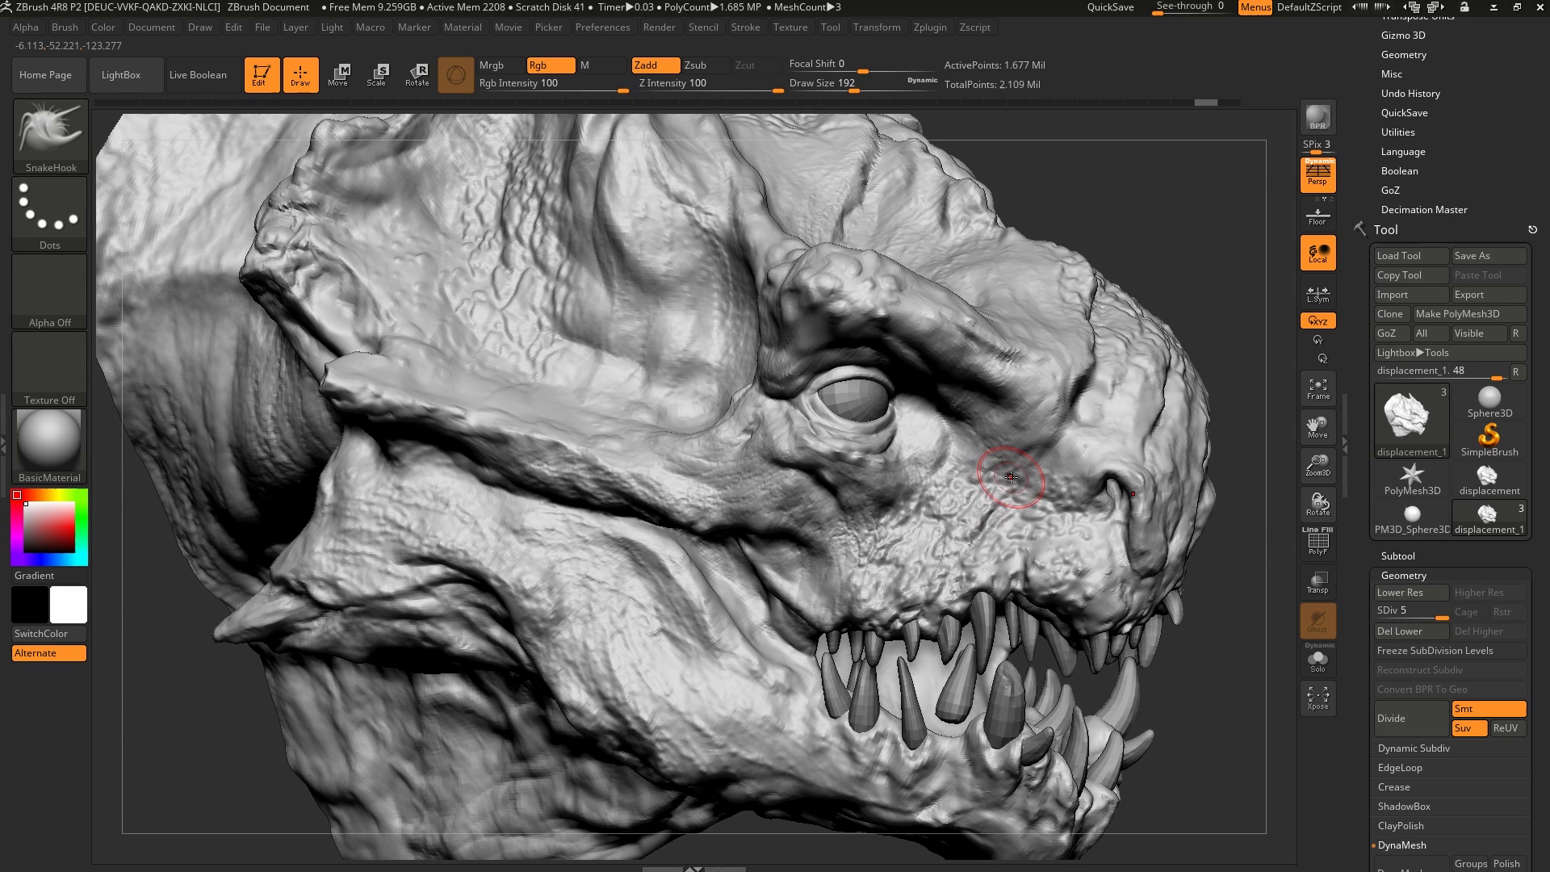
{"action": "left_click_drag", "start_coordinate": [1014, 481], "coordinate": [1038, 519], "text": "shift"}
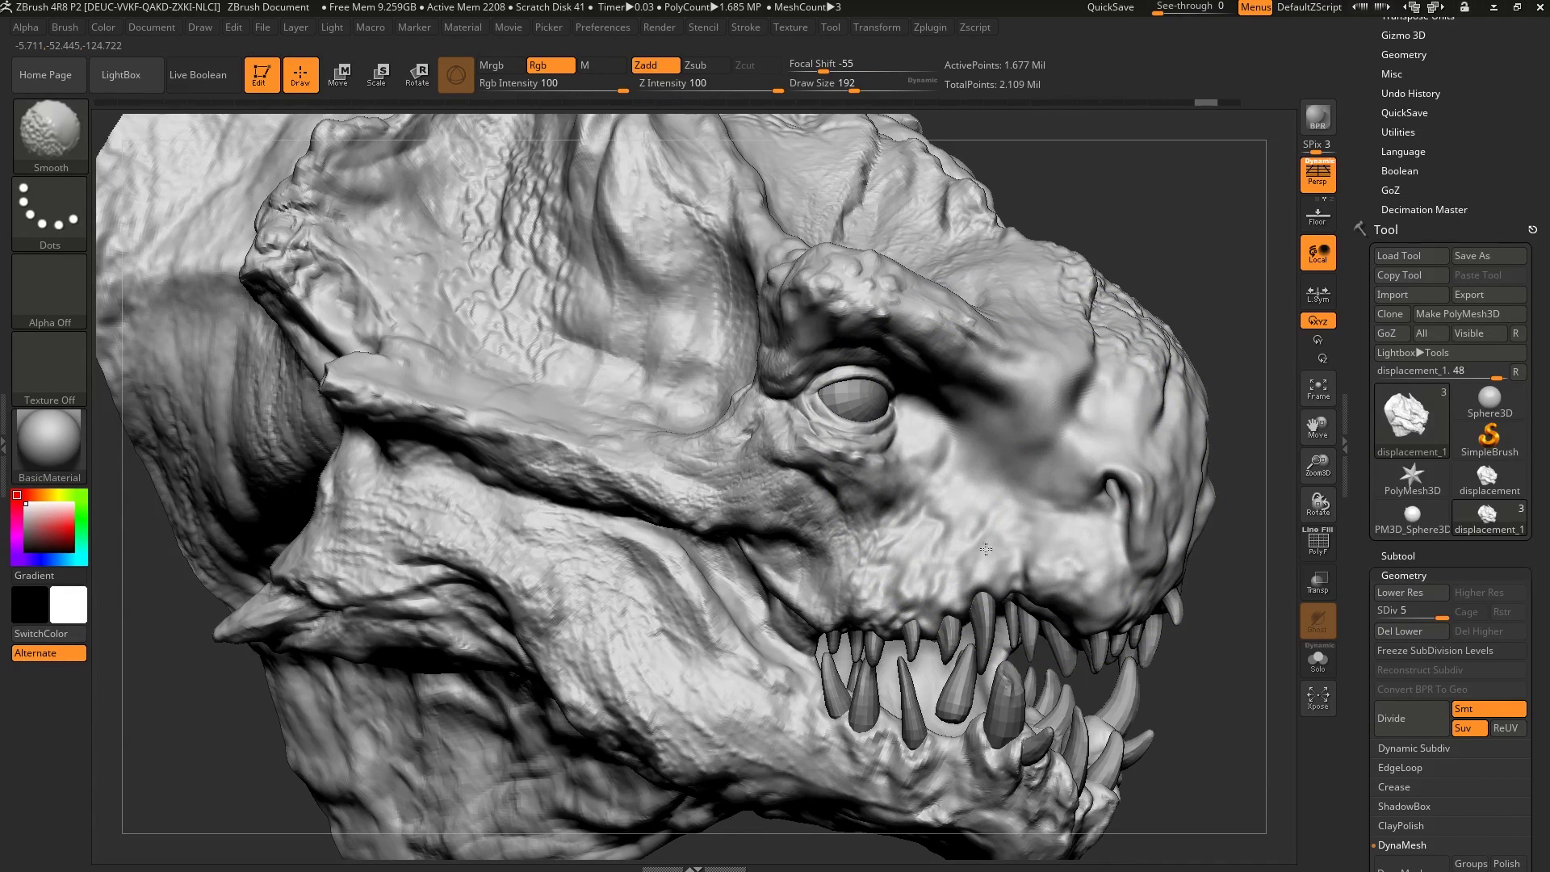
{"action": "key", "text": "ctrl+z"}
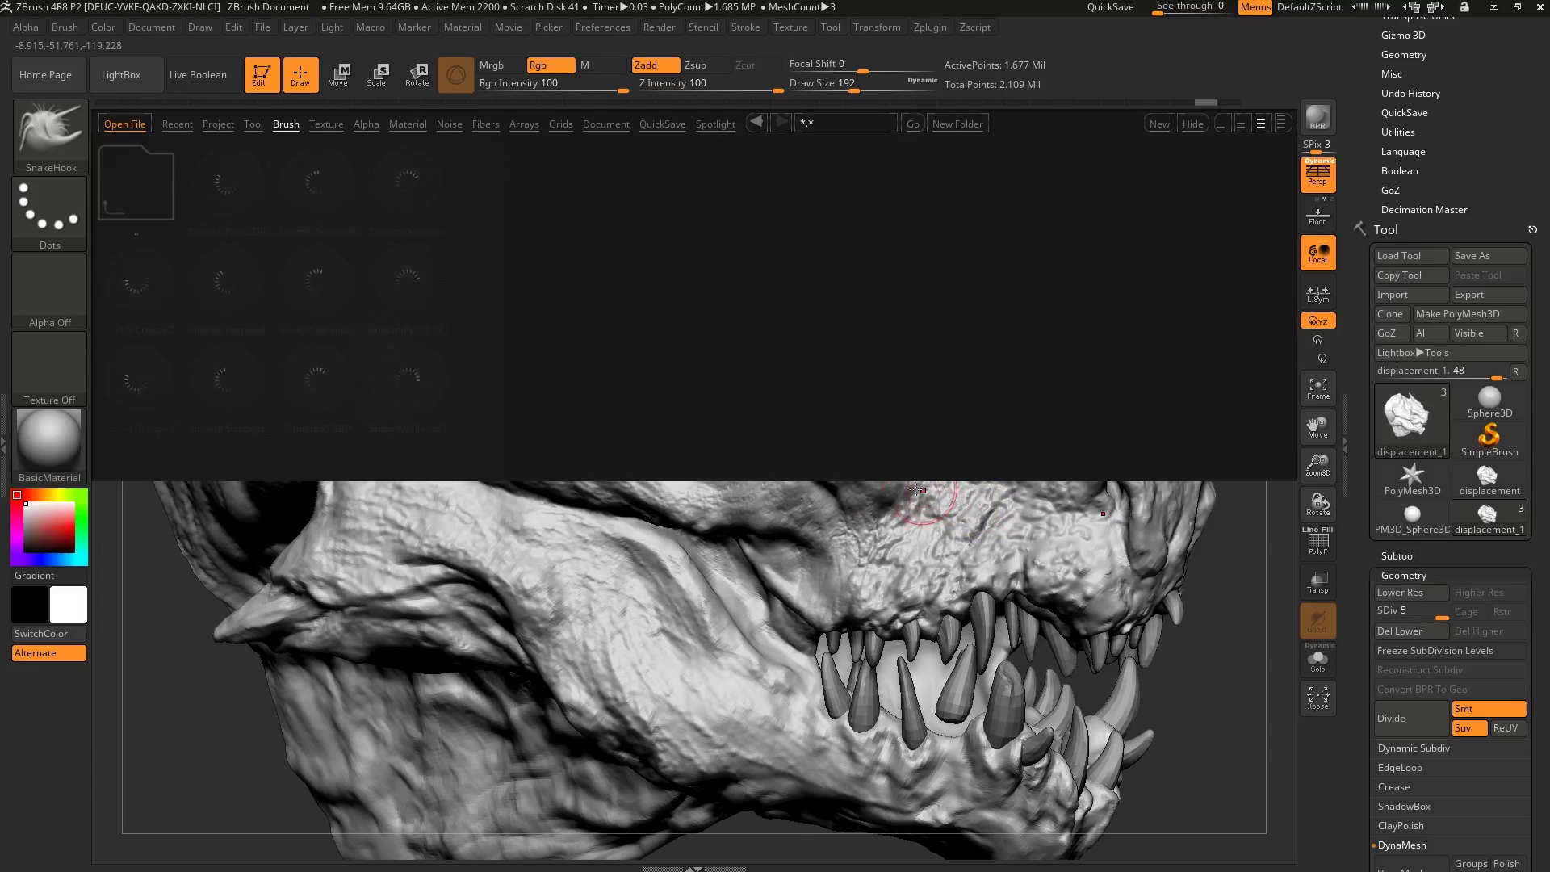
- Load the Smooth Stronger brush from the brush library's Smooth folder as the smoothing brush
{"action": "left_click", "coordinate": [121, 75]}
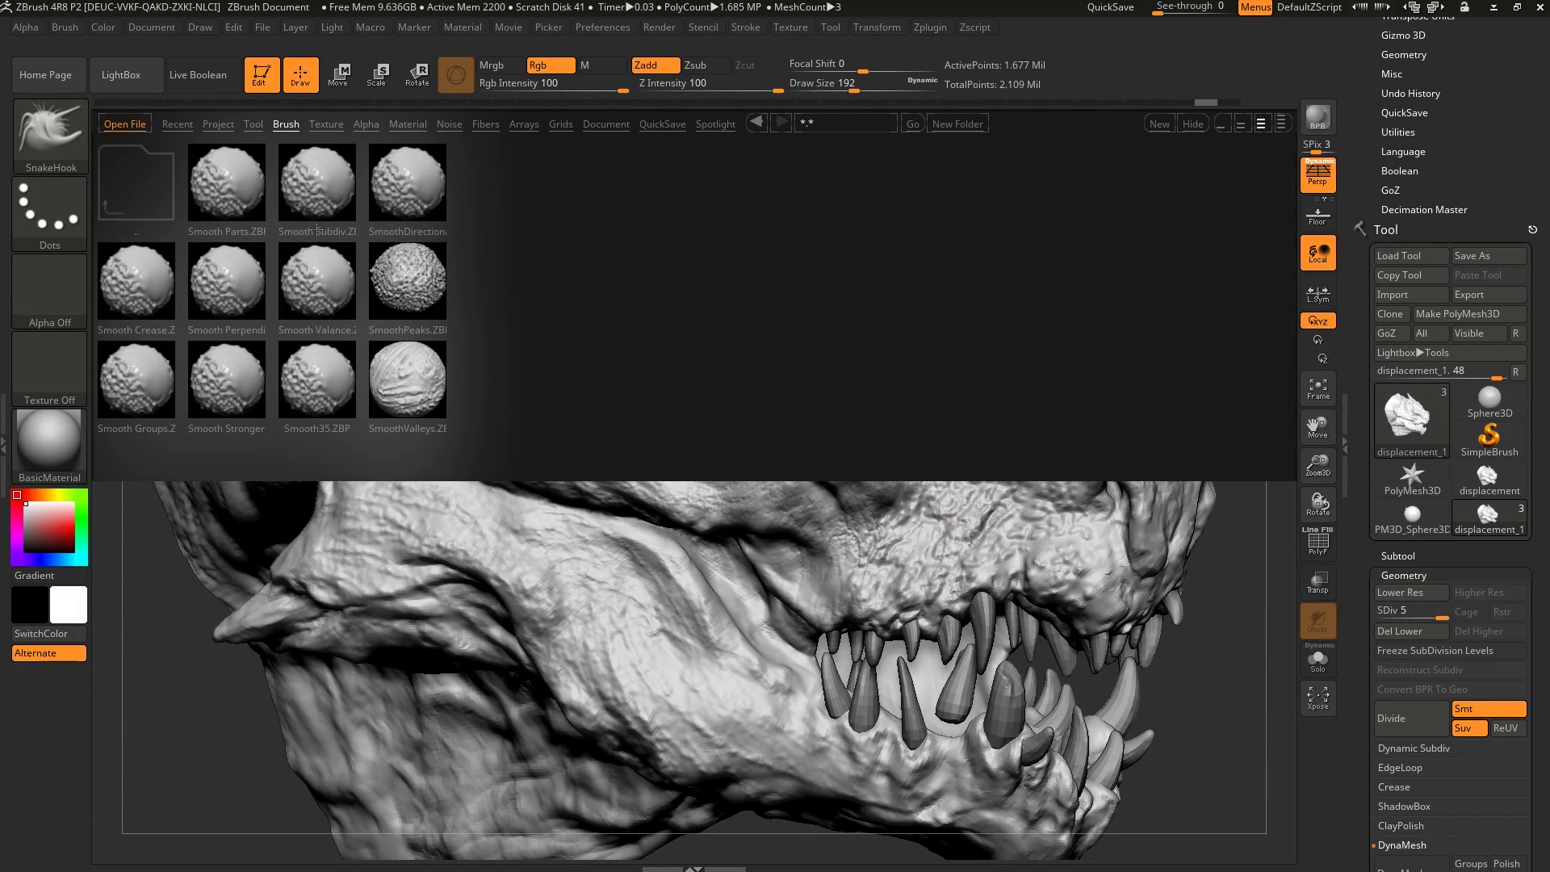
{"action": "double_click", "coordinate": [145, 195]}
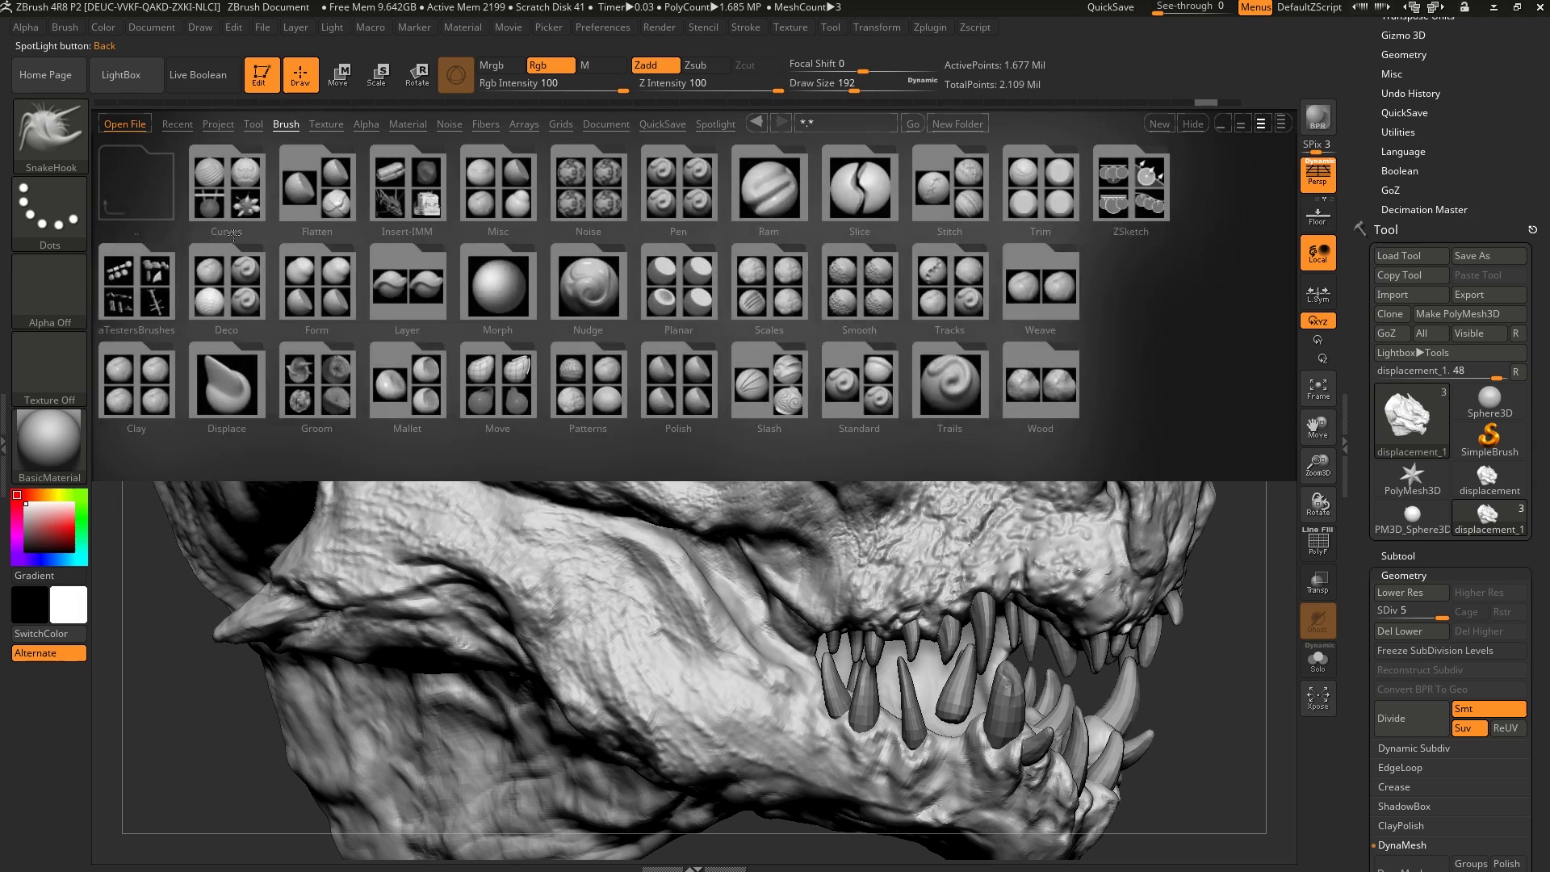
{"action": "double_click", "coordinate": [852, 294]}
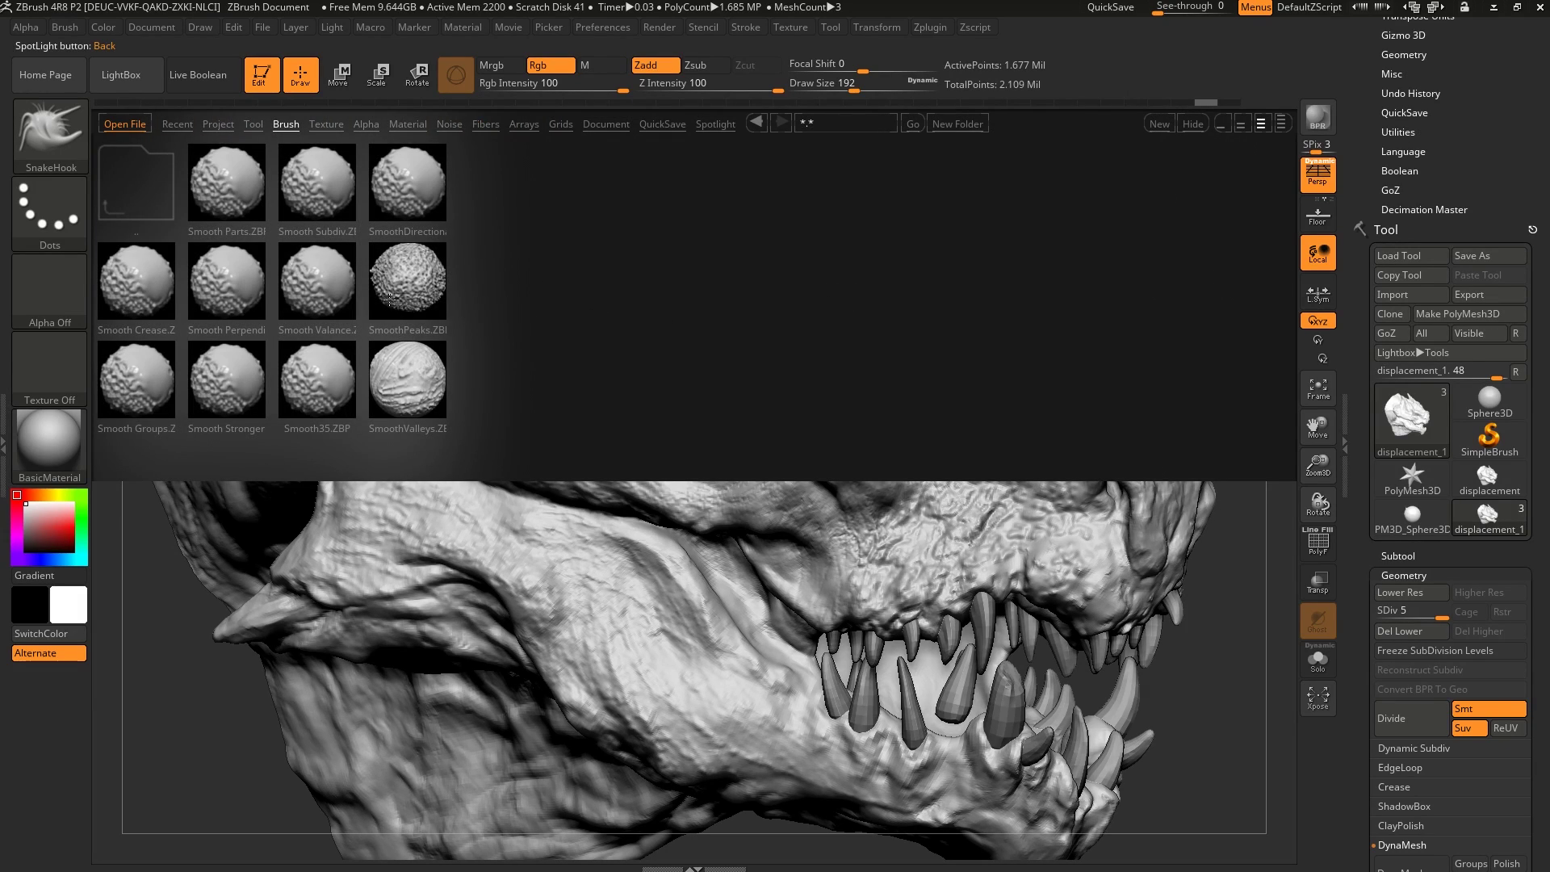
{"action": "double_click", "coordinate": [227, 381]}
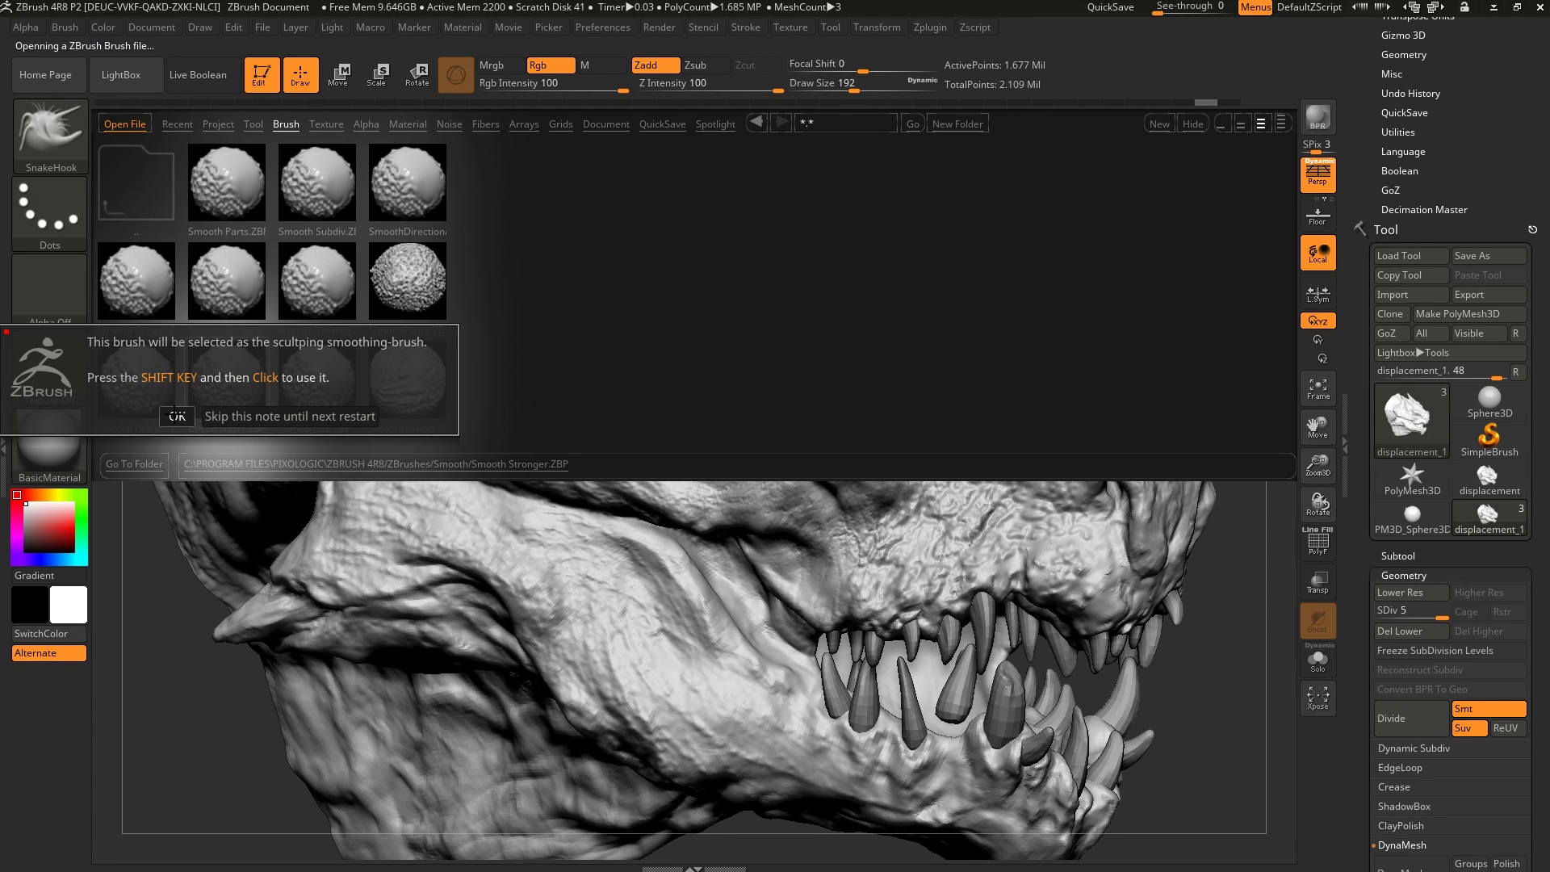
{"action": "left_click", "coordinate": [176, 416]}
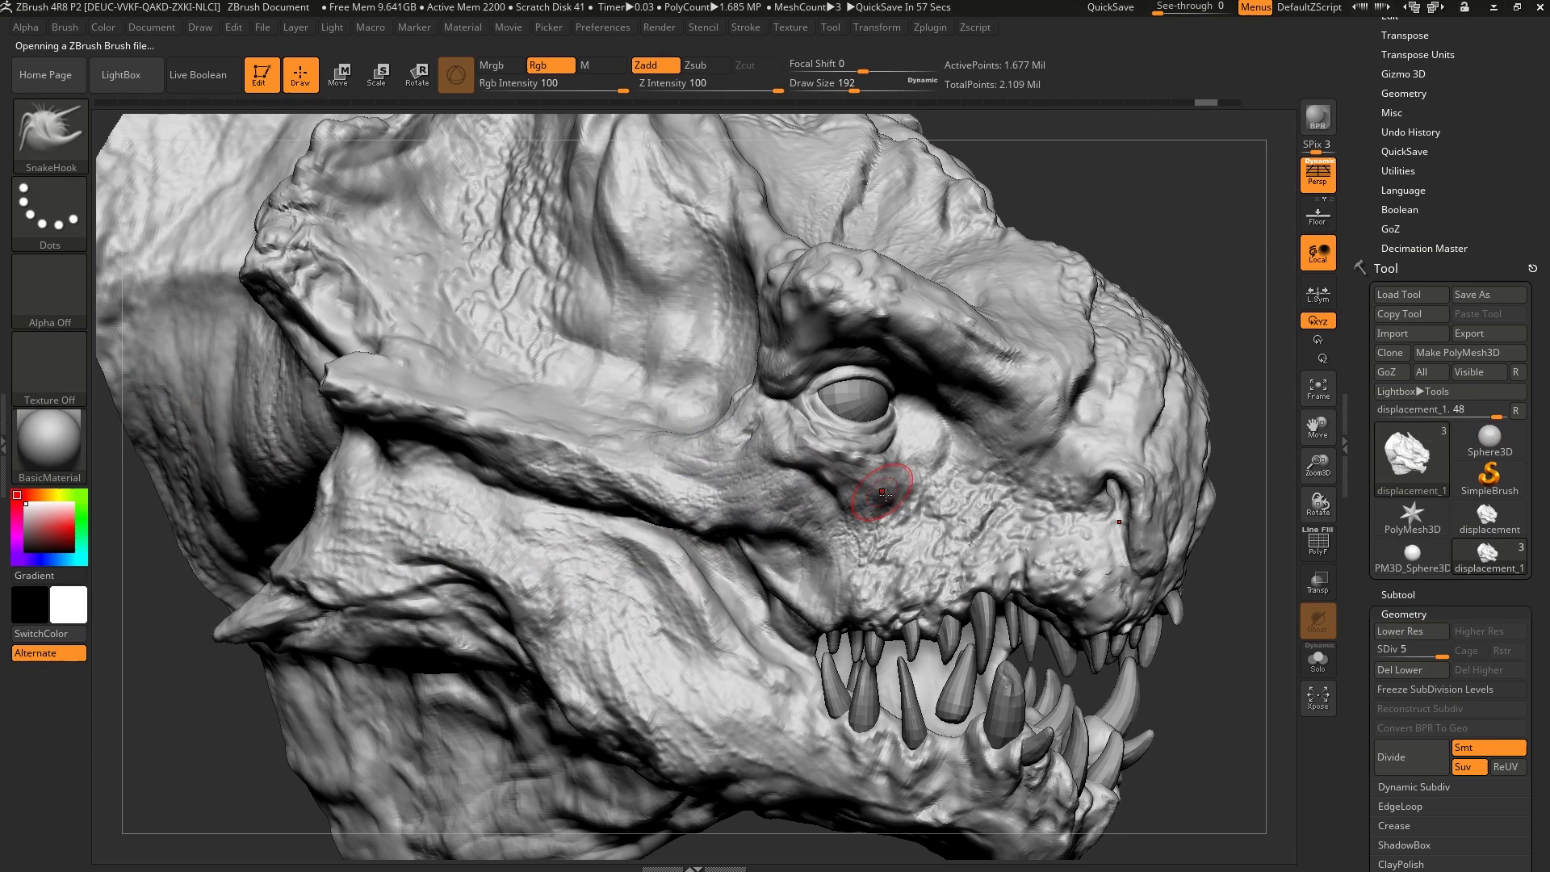
- Smooth the skin detail over the brow, snout side and cheek with Smooth Stronger, raising the draw size to 251
{"action": "mouse_move", "coordinate": [916, 504]}
{"action": "right_mouse_down", "text": "alt"}
{"action": "mouse_move", "coordinate": [887, 475]}
{"action": "mouse_move", "coordinate": [907, 491]}
{"action": "right_mouse_up", "text": "alt"}
{"action": "key", "text": "shift"}
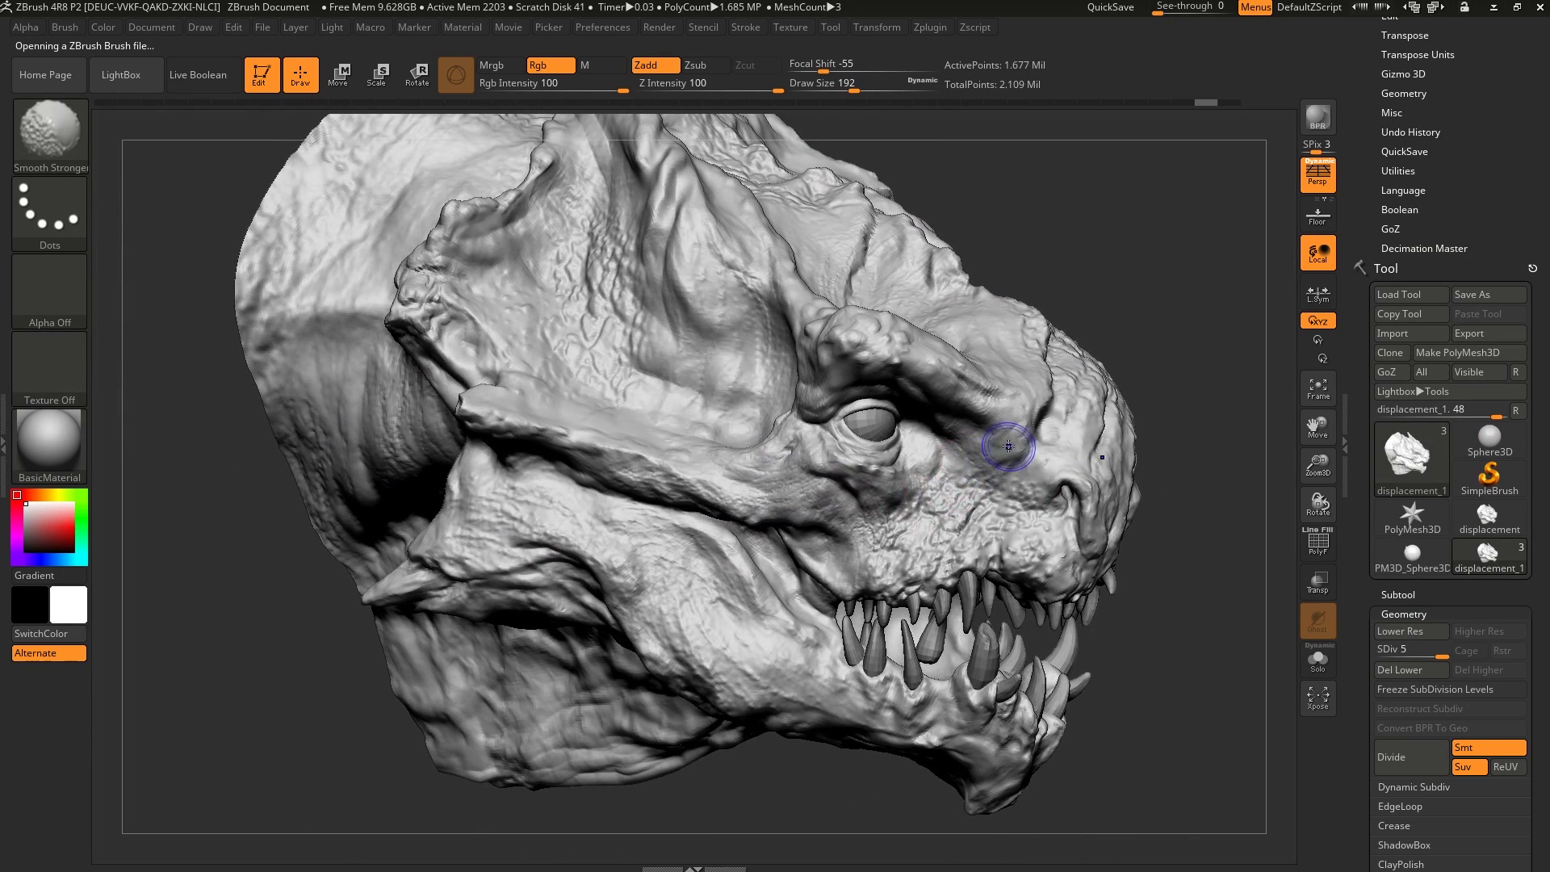
{"action": "mouse_move", "coordinate": [1008, 446]}
{"action": "left_mouse_down", "text": "shift"}
{"action": "mouse_move", "coordinate": [940, 516]}
{"action": "mouse_move", "coordinate": [881, 496]}
{"action": "mouse_move", "coordinate": [1009, 507]}
{"action": "mouse_move", "coordinate": [1032, 452]}
{"action": "mouse_move", "coordinate": [970, 355]}
{"action": "left_mouse_up", "text": "shift"}
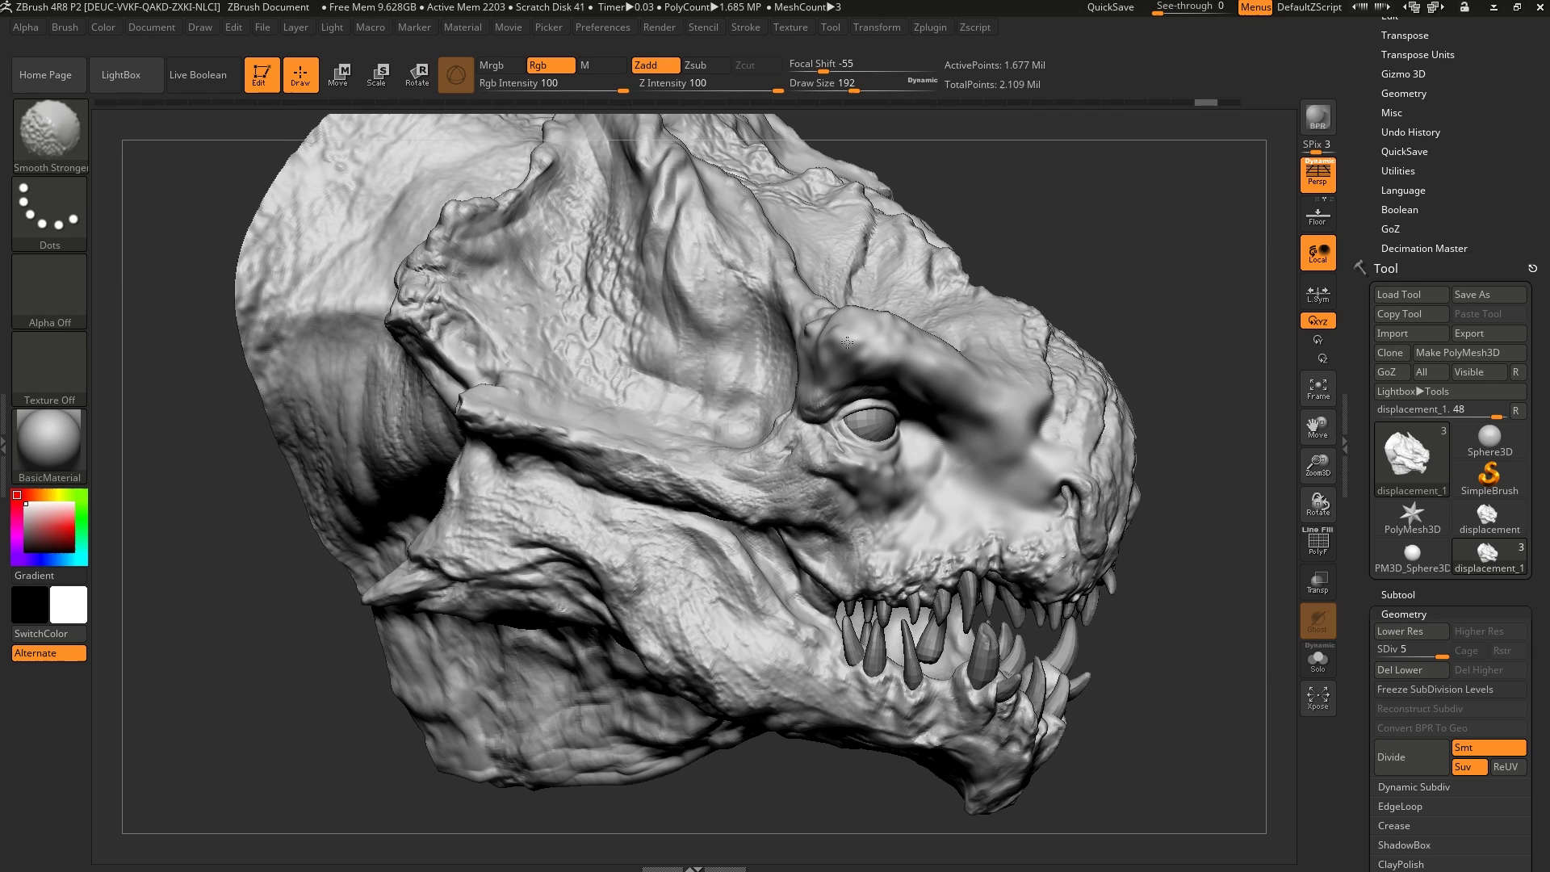
{"action": "mouse_move", "coordinate": [932, 552]}
{"action": "left_mouse_down", "text": "shift"}
{"action": "mouse_move", "coordinate": [938, 598]}
{"action": "mouse_move", "coordinate": [1025, 532]}
{"action": "left_mouse_up", "text": "shift"}
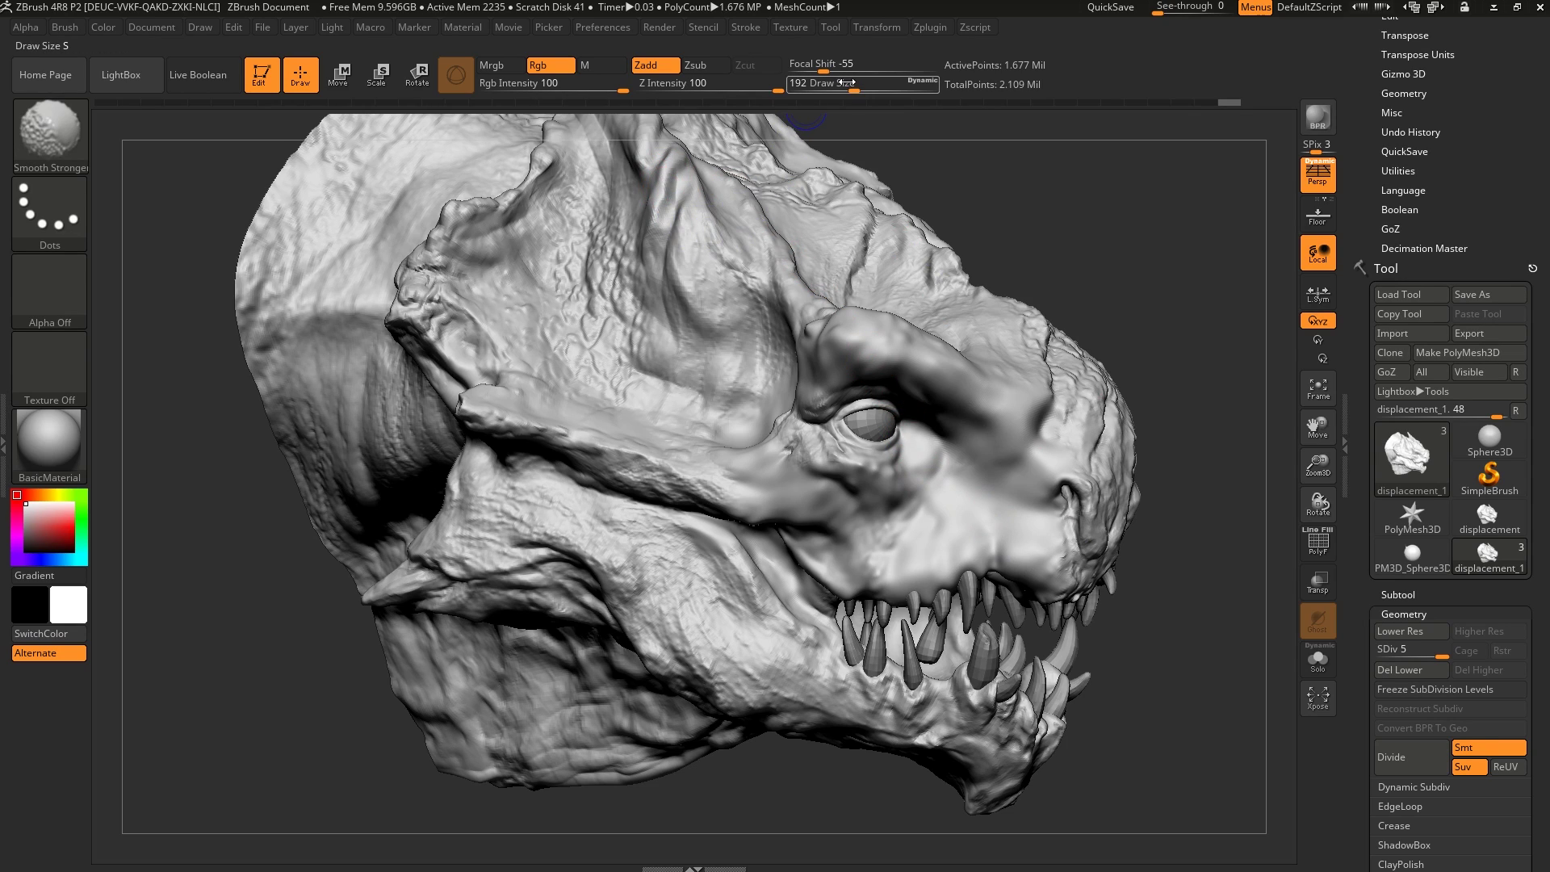
{"action": "left_click_drag", "start_coordinate": [853, 86], "coordinate": [863, 86]}
{"action": "left_click_drag", "start_coordinate": [1029, 456], "coordinate": [1097, 506], "text": "shift"}
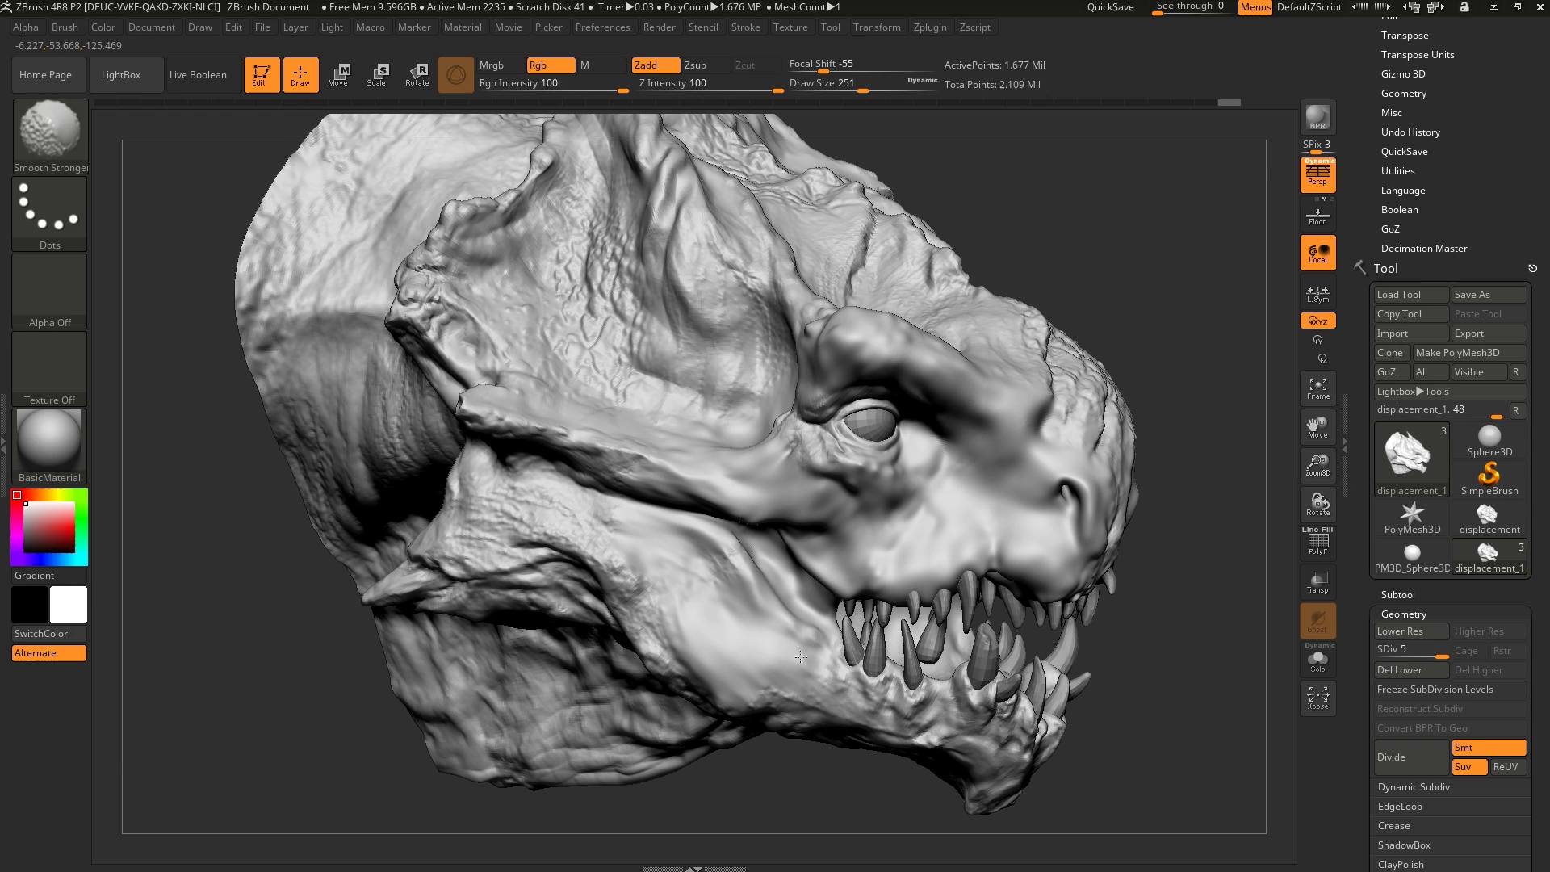
- Try smoothing the bridge of the snout from the front, and undo the Smooth Stronger strokes across the face
{"action": "key", "text": "b"}
{"action": "key", "text": "s"}
{"action": "key", "text": "h"}
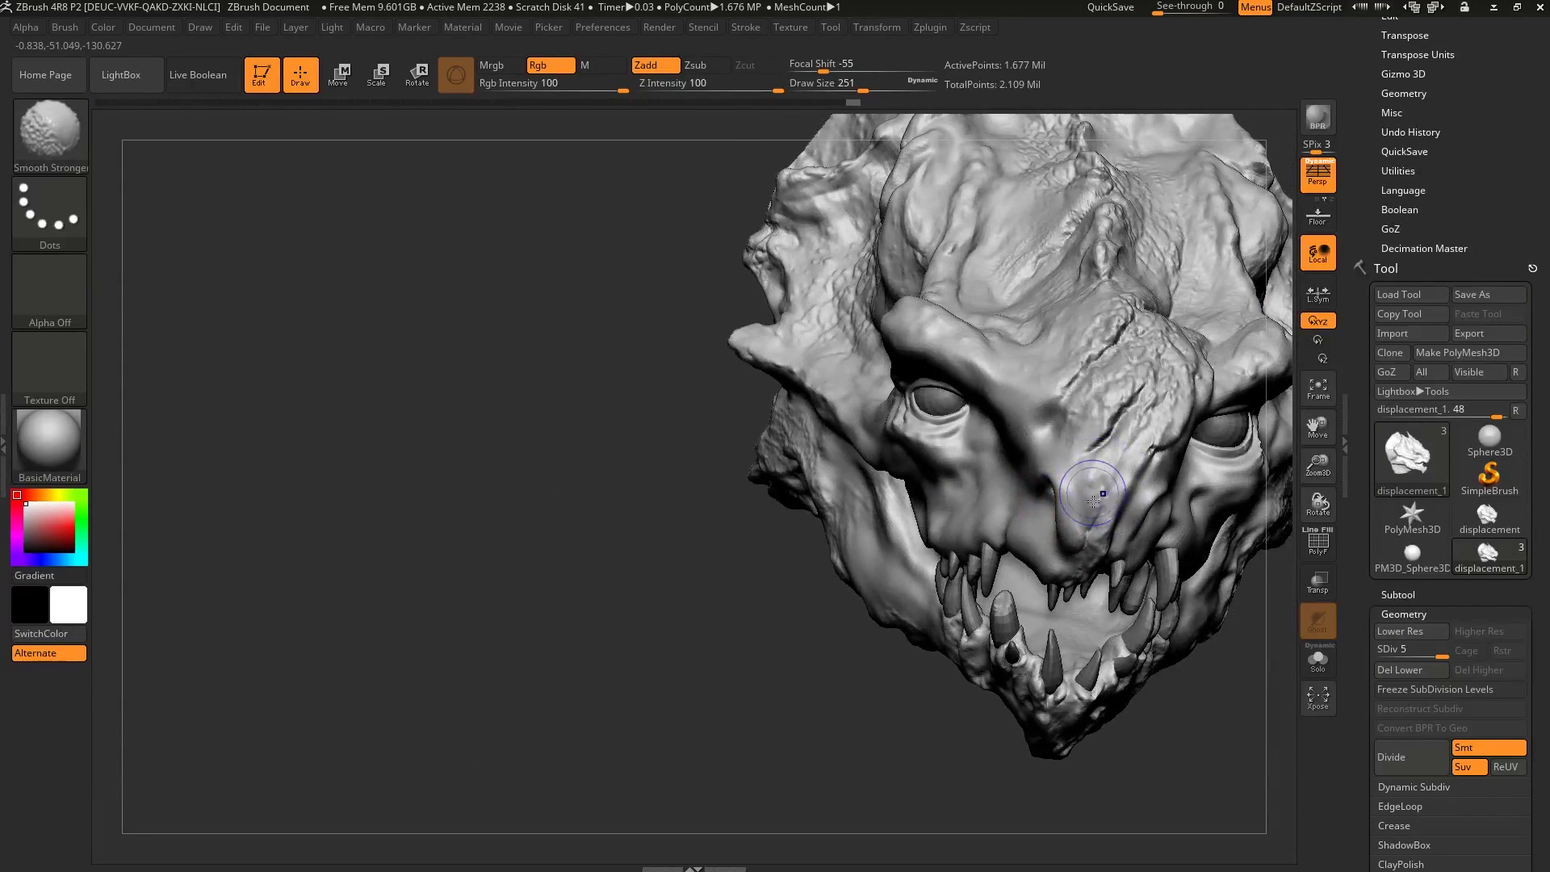
{"action": "mouse_move", "coordinate": [1090, 504]}
{"action": "left_mouse_down", "text": "shift"}
{"action": "mouse_move", "coordinate": [1130, 371]}
{"action": "mouse_move", "coordinate": [1072, 233]}
{"action": "mouse_move", "coordinate": [1038, 313]}
{"action": "left_mouse_up", "text": "shift"}
{"action": "mouse_move", "coordinate": [711, 452]}
{"action": "left_mouse_down"}
{"action": "mouse_move", "coordinate": [746, 500]}
{"action": "mouse_move", "coordinate": [1031, 460]}
{"action": "mouse_move", "coordinate": [896, 525]}
{"action": "left_mouse_up"}
{"action": "left_click_drag", "start_coordinate": [1000, 488], "coordinate": [1000, 443], "text": "shift"}
{"action": "mouse_move", "coordinate": [923, 546]}
{"action": "right_mouse_down"}
{"action": "mouse_move", "coordinate": [917, 519]}
{"action": "mouse_move", "coordinate": [929, 628]}
{"action": "mouse_move", "coordinate": [911, 516]}
{"action": "mouse_move", "coordinate": [957, 490]}
{"action": "right_mouse_up"}
{"action": "key", "text": "ctrl+z"}
{"action": "key", "text": "ctrl+z"}
{"action": "key", "text": "ctrl+z"}
{"action": "key", "text": "d"}
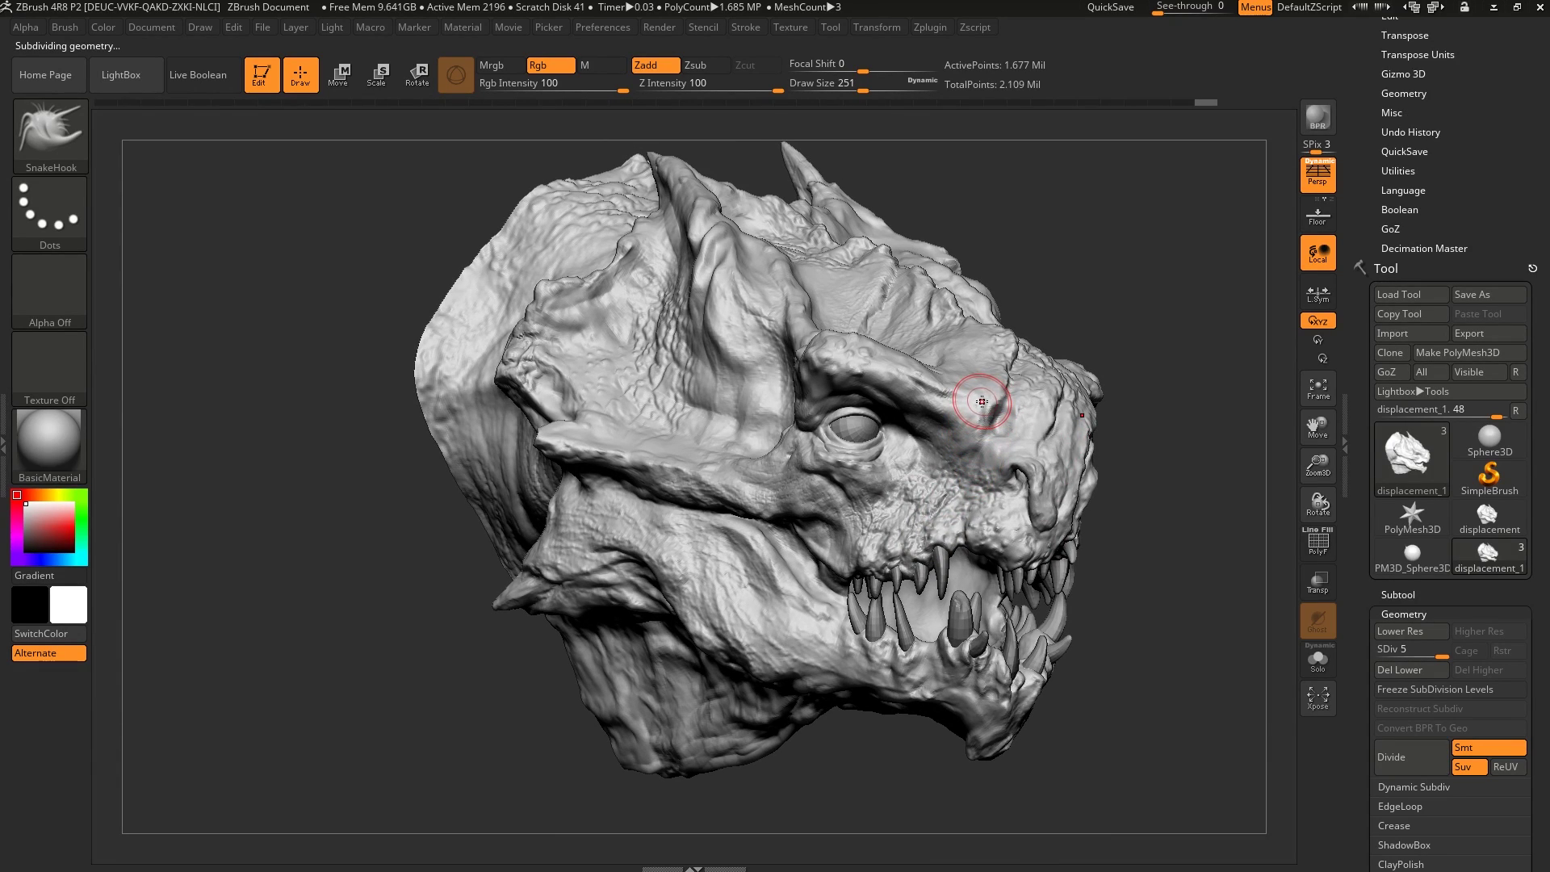
- Load the SmoothPeaks brush from the brush library as the smoothing brush
{"action": "key", "text": "comma"}
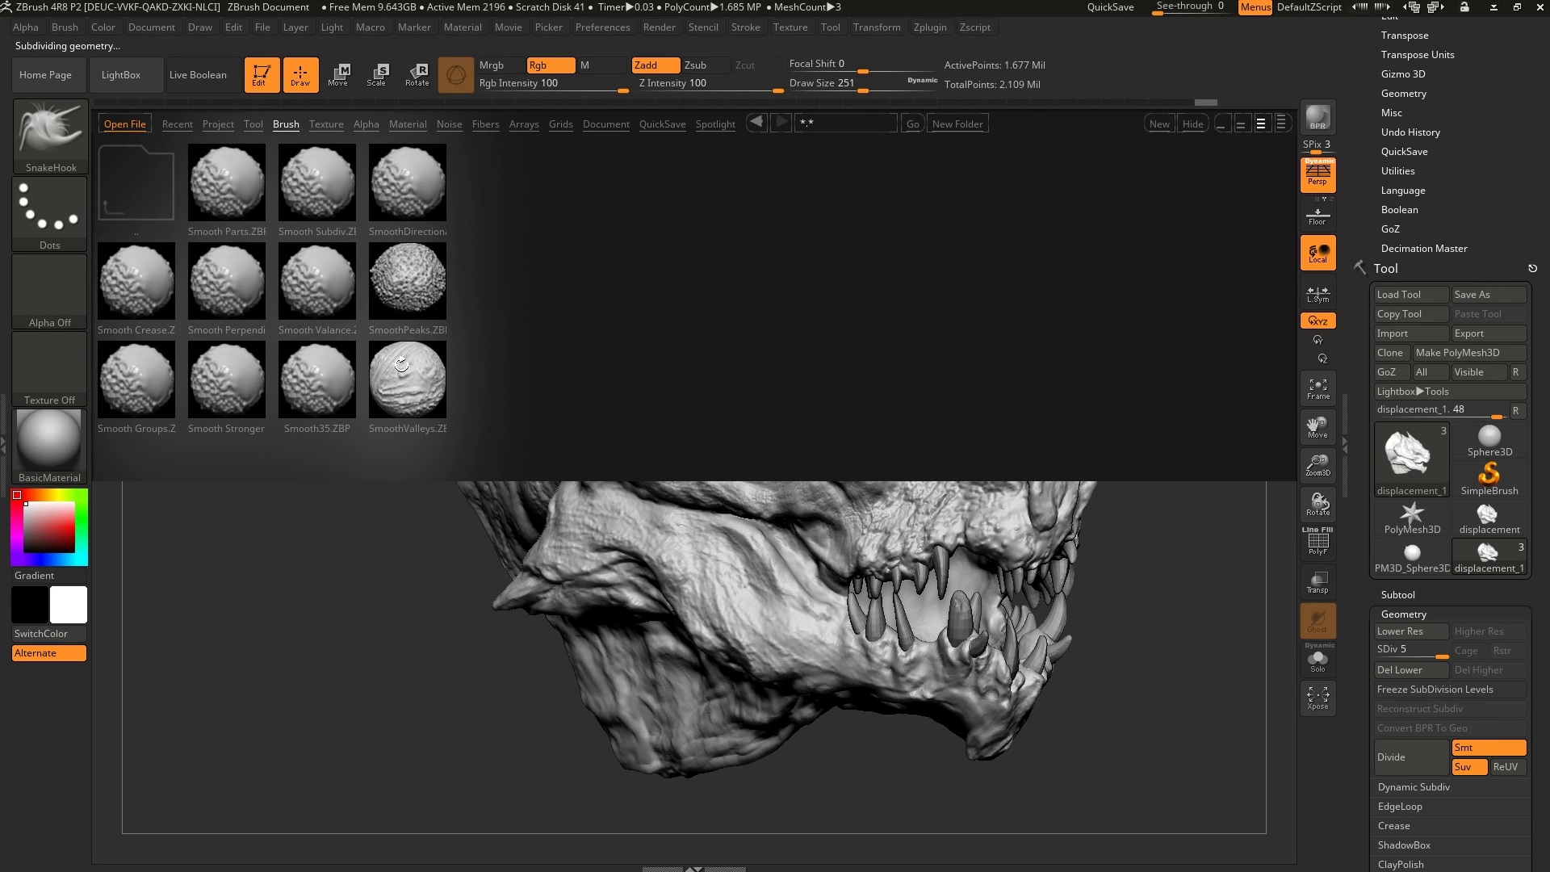
{"action": "double_click", "coordinate": [409, 289]}
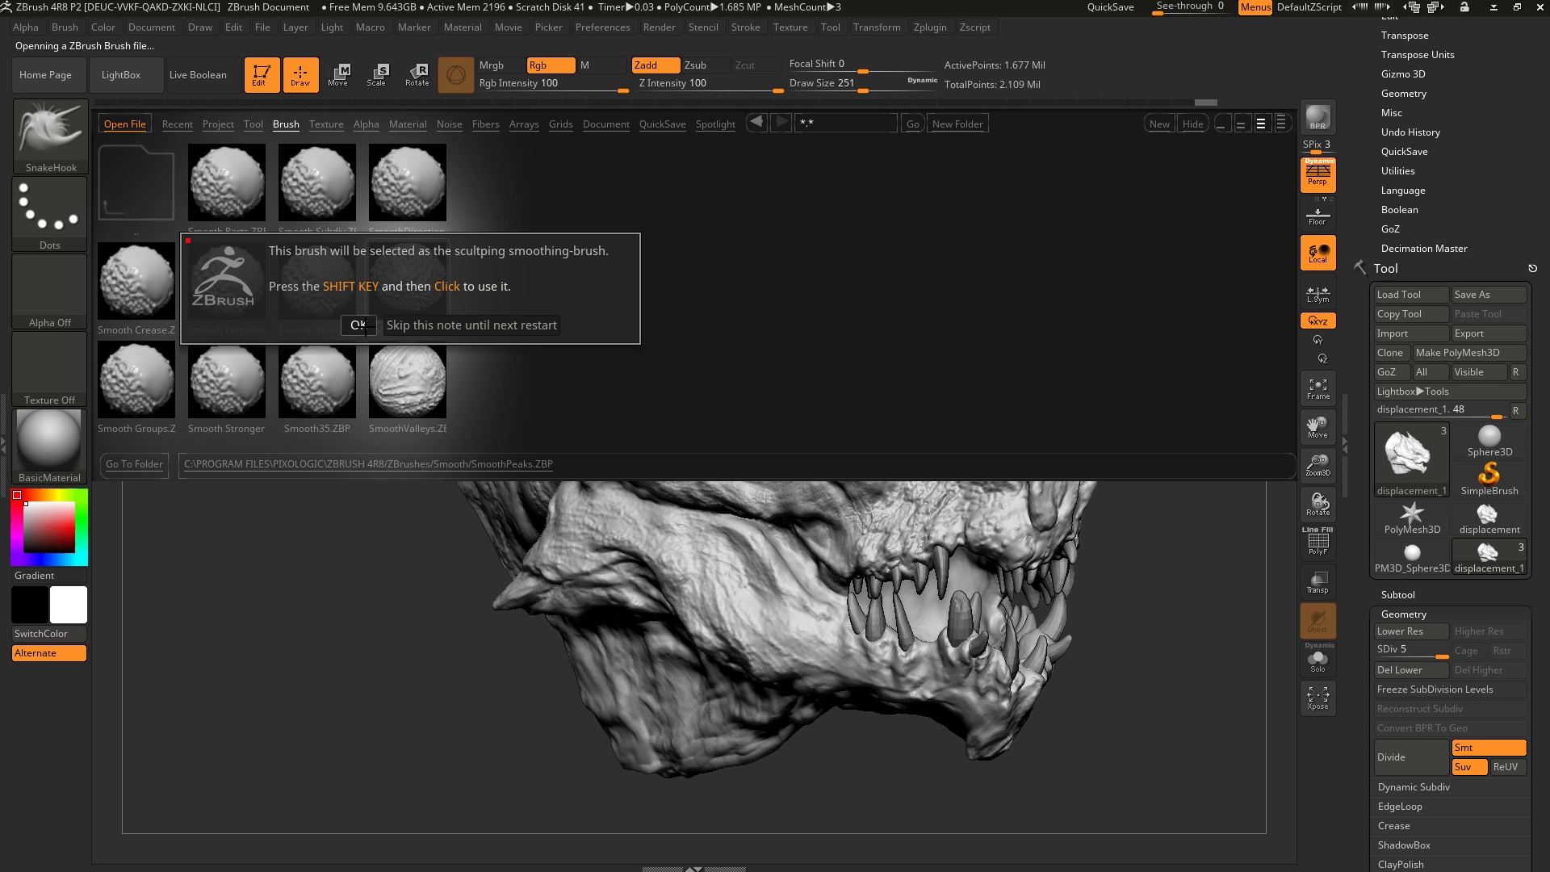
{"action": "left_click", "coordinate": [358, 325]}
- Smooth the raised skin detail between the eye and upper teeth with SmoothPeaks at a draw size of 274
{"action": "right_click_drag", "start_coordinate": [905, 462], "coordinate": [916, 486], "text": "alt"}
{"action": "key", "text": "s"}
{"action": "mouse_move", "coordinate": [930, 491]}
{"action": "left_mouse_down"}
{"action": "mouse_move", "coordinate": [956, 469]}
{"action": "mouse_move", "coordinate": [959, 552]}
{"action": "mouse_move", "coordinate": [1009, 420]}
{"action": "mouse_move", "coordinate": [763, 485]}
{"action": "mouse_move", "coordinate": [1135, 588]}
{"action": "mouse_move", "coordinate": [1074, 315]}
{"action": "mouse_move", "coordinate": [944, 197]}
{"action": "mouse_move", "coordinate": [969, 250]}
{"action": "mouse_move", "coordinate": [670, 329]}
{"action": "mouse_move", "coordinate": [782, 618]}
{"action": "mouse_move", "coordinate": [893, 601]}
{"action": "left_mouse_up"}
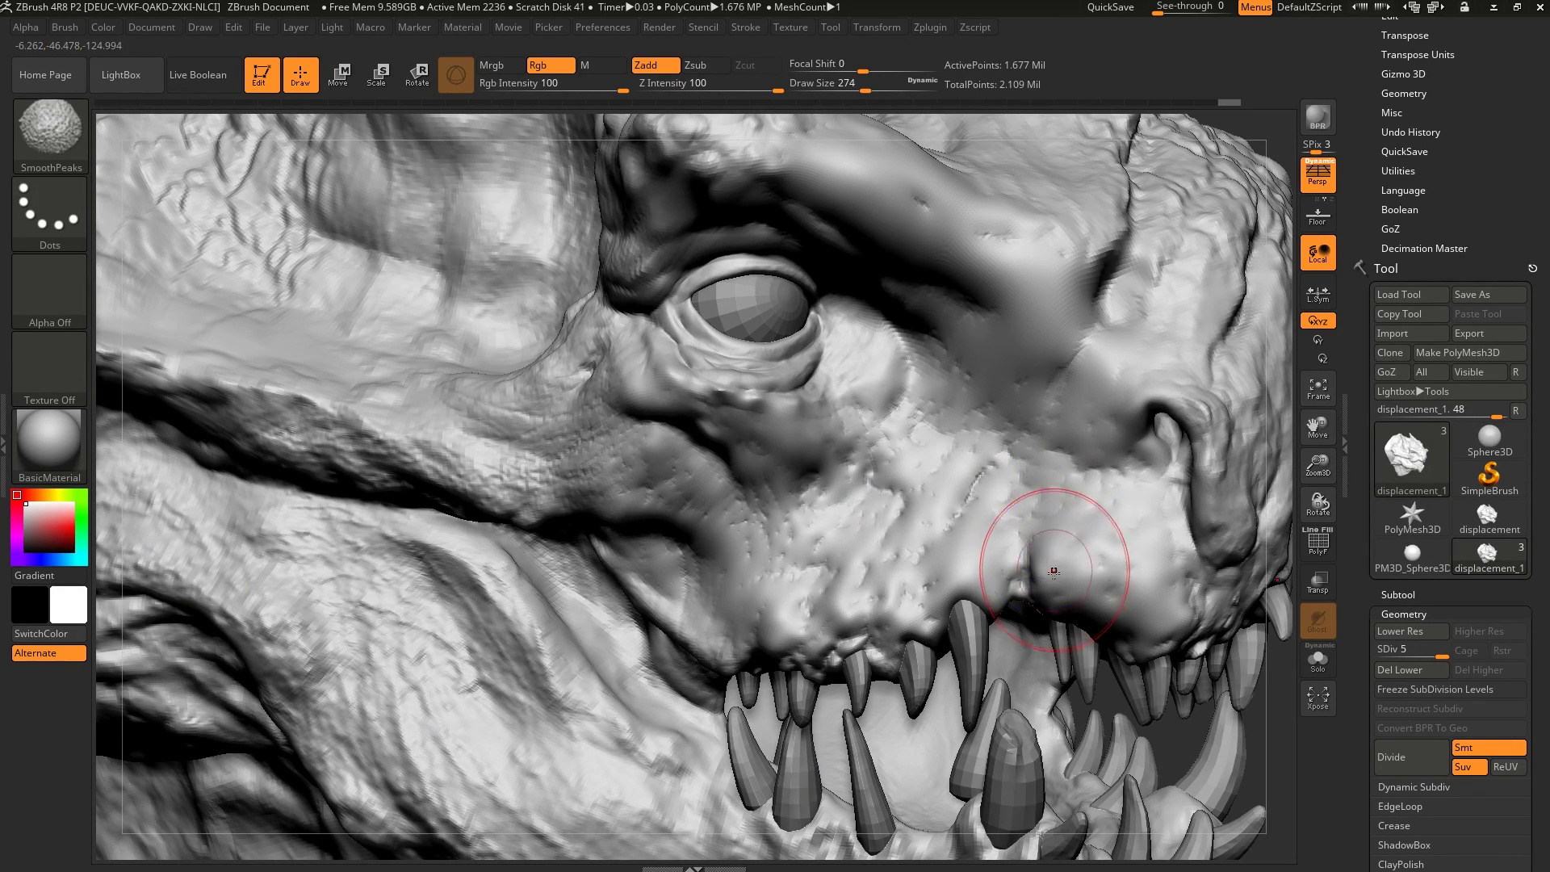
- Undo the SmoothPeaks strokes on the snout and smooth the jaw and cheek detail with SmoothPeaks
{"action": "mouse_move", "coordinate": [1055, 563]}
{"action": "right_mouse_down", "text": "alt"}
{"action": "mouse_move", "coordinate": [972, 514]}
{"action": "mouse_move", "coordinate": [1037, 672]}
{"action": "right_mouse_up", "text": "alt"}
{"action": "key", "text": "ctrl+z"}
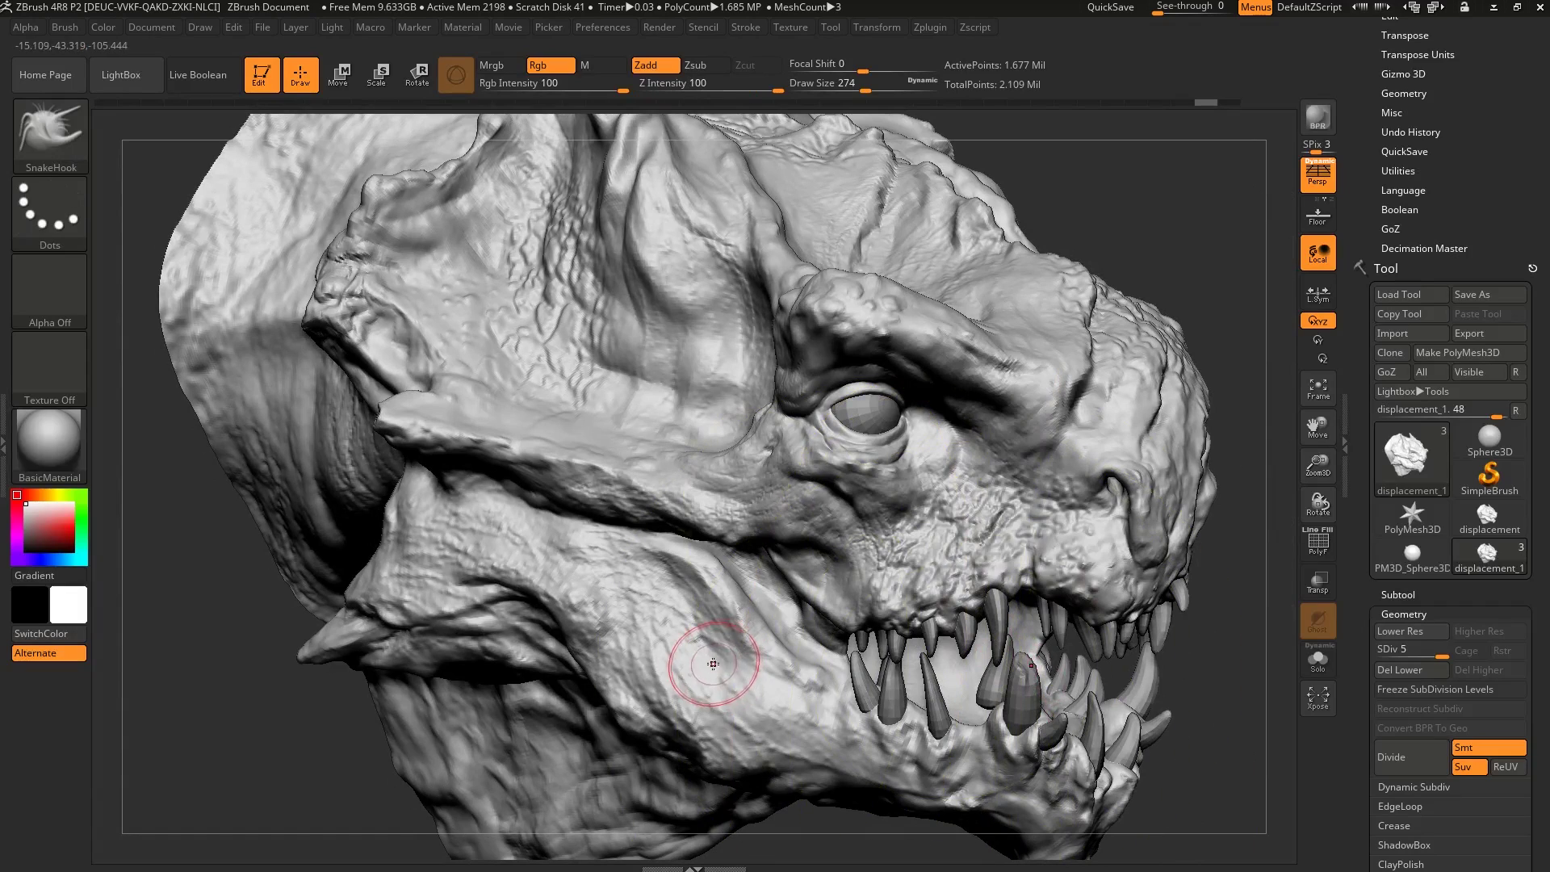
{"action": "mouse_move", "coordinate": [711, 711]}
{"action": "left_mouse_down", "text": "shift"}
{"action": "mouse_move", "coordinate": [619, 603]}
{"action": "mouse_move", "coordinate": [420, 586]}
{"action": "mouse_move", "coordinate": [514, 590]}
{"action": "left_mouse_up", "text": "shift"}
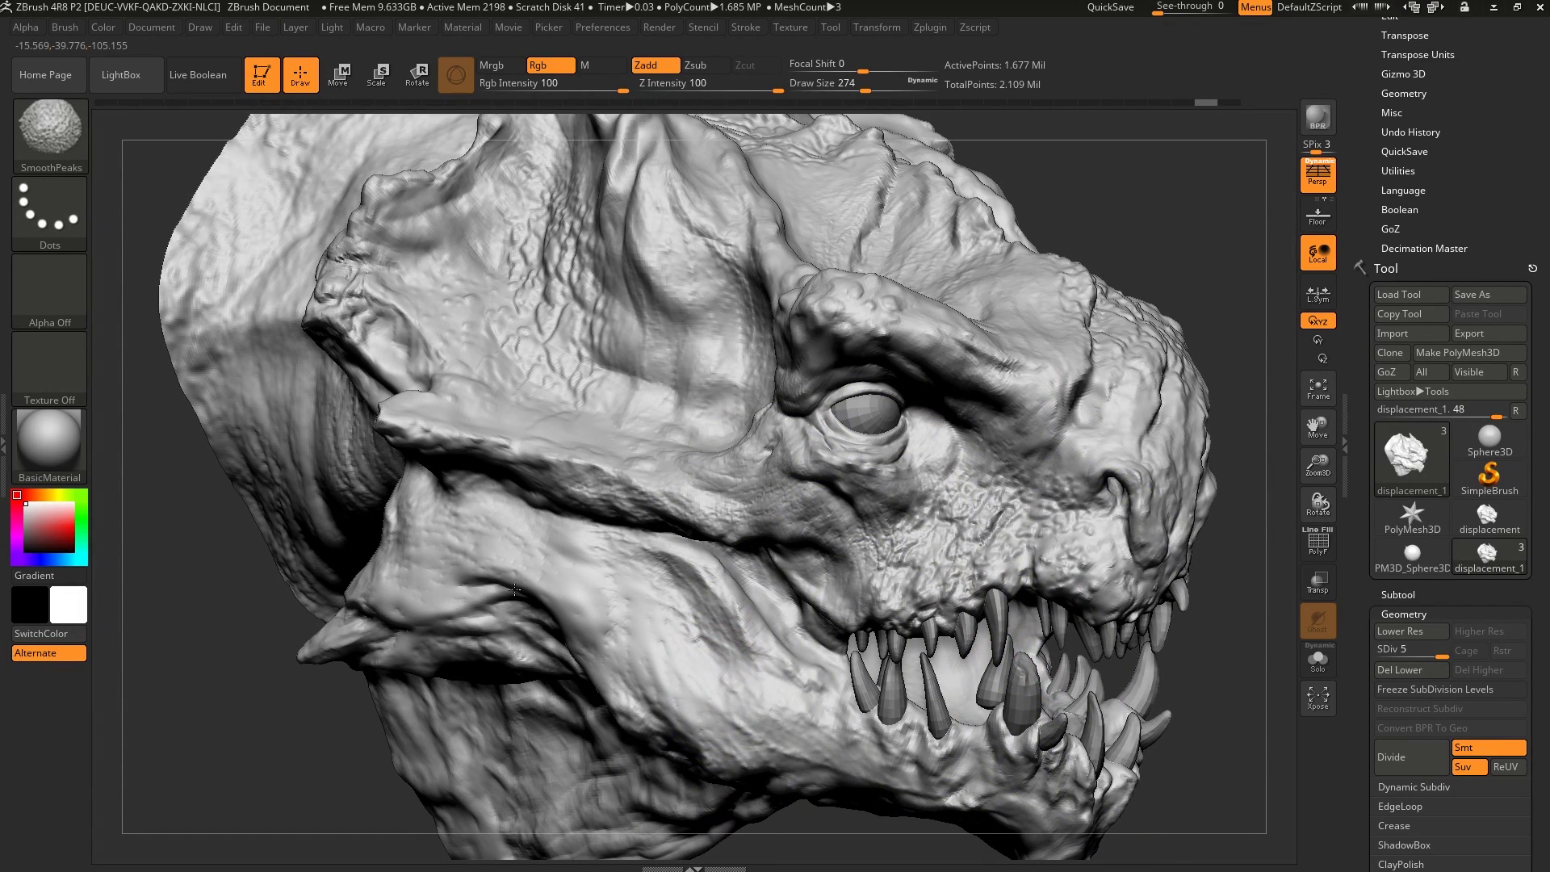
{"action": "left_click_drag", "start_coordinate": [735, 677], "coordinate": [774, 710], "text": "shift"}
- Smooth the raised detail on the side of the neck and in the temple hollow with SmoothPeaks
{"action": "mouse_move", "coordinate": [775, 710]}
{"action": "right_mouse_down"}
{"action": "mouse_move", "coordinate": [740, 719]}
{"action": "mouse_move", "coordinate": [879, 519]}
{"action": "mouse_move", "coordinate": [743, 468]}
{"action": "right_mouse_up"}
{"action": "mouse_move", "coordinate": [815, 515]}
{"action": "right_mouse_down"}
{"action": "mouse_move", "coordinate": [705, 506]}
{"action": "mouse_move", "coordinate": [708, 571]}
{"action": "mouse_move", "coordinate": [668, 563]}
{"action": "right_mouse_up"}
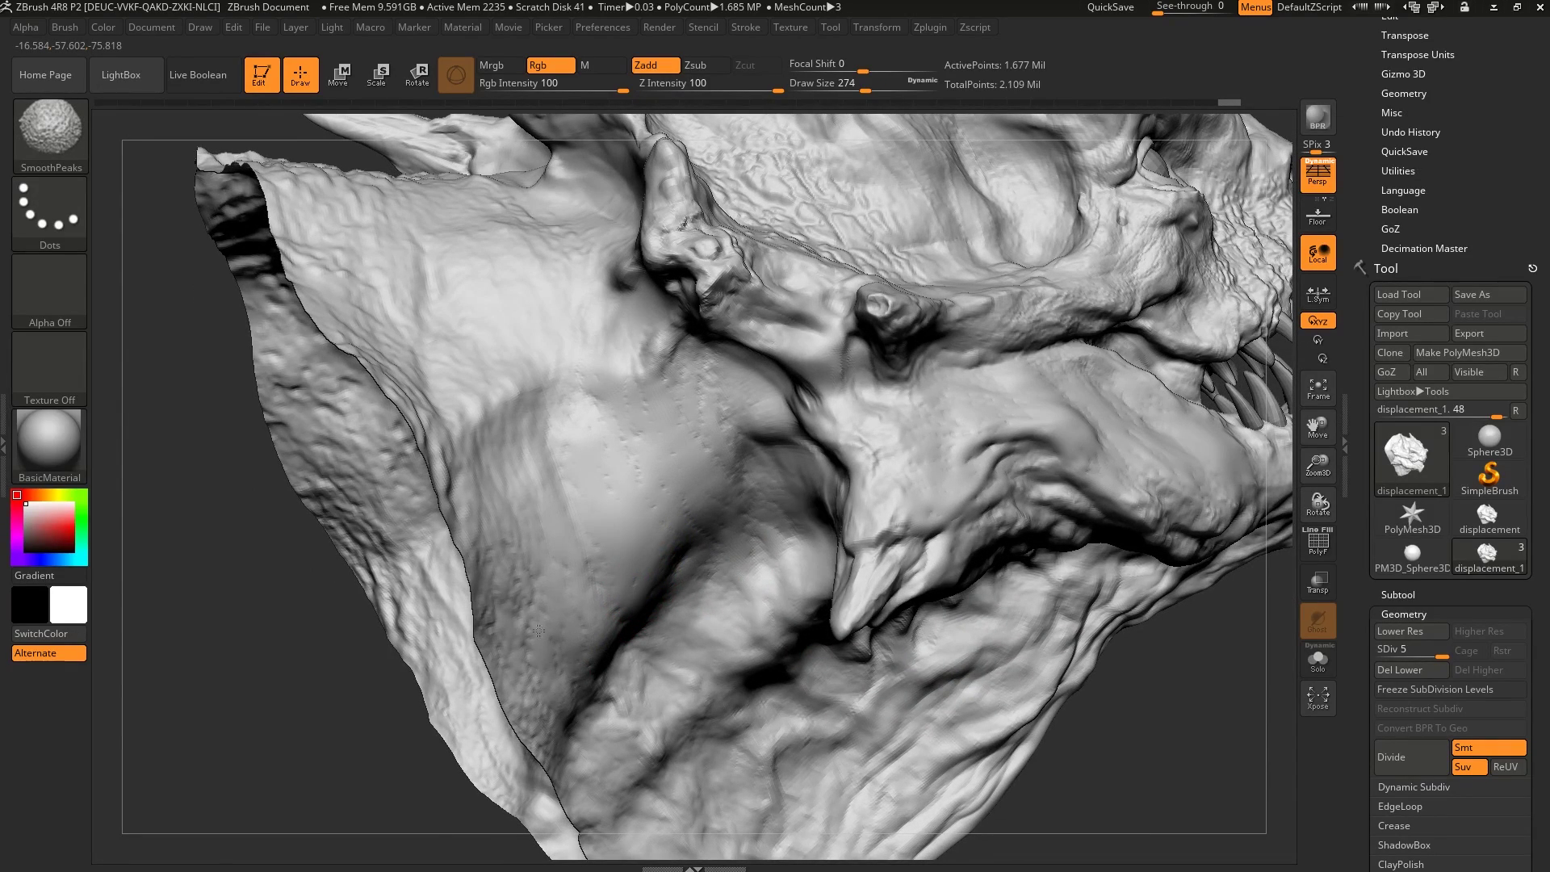
{"action": "right_click_drag", "start_coordinate": [615, 349], "coordinate": [885, 475]}
{"action": "mouse_move", "coordinate": [886, 475]}
{"action": "left_mouse_down", "text": "shift"}
{"action": "mouse_move", "coordinate": [808, 494]}
{"action": "mouse_move", "coordinate": [727, 388]}
{"action": "mouse_move", "coordinate": [813, 418]}
{"action": "left_mouse_up", "text": "shift"}
{"action": "left_click_drag", "start_coordinate": [867, 489], "coordinate": [835, 499], "text": "shift"}
- Try further SmoothPeaks strokes across the temple and toward the snout, and undo the smoothing on the head
{"action": "mouse_move", "coordinate": [797, 510]}
{"action": "right_mouse_down"}
{"action": "mouse_move", "coordinate": [864, 444]}
{"action": "mouse_move", "coordinate": [885, 535]}
{"action": "right_mouse_up"}
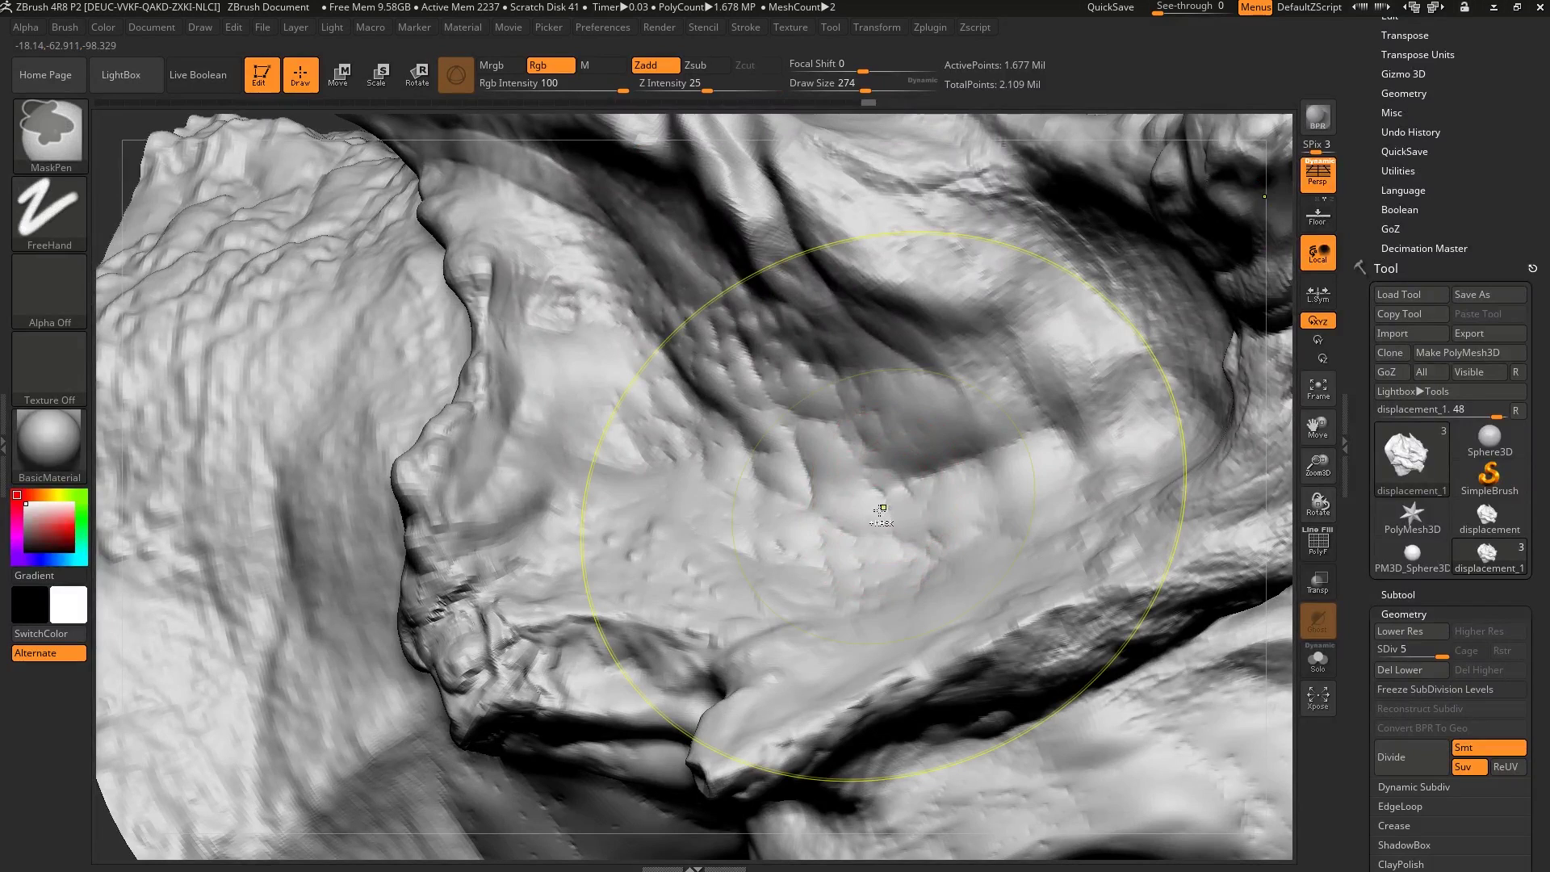
{"action": "key", "text": "ctrl+z"}
{"action": "mouse_move", "coordinate": [875, 514]}
{"action": "left_mouse_down", "text": "shift"}
{"action": "mouse_move", "coordinate": [860, 438]}
{"action": "mouse_move", "coordinate": [746, 372]}
{"action": "mouse_move", "coordinate": [705, 436]}
{"action": "left_mouse_up", "text": "shift"}
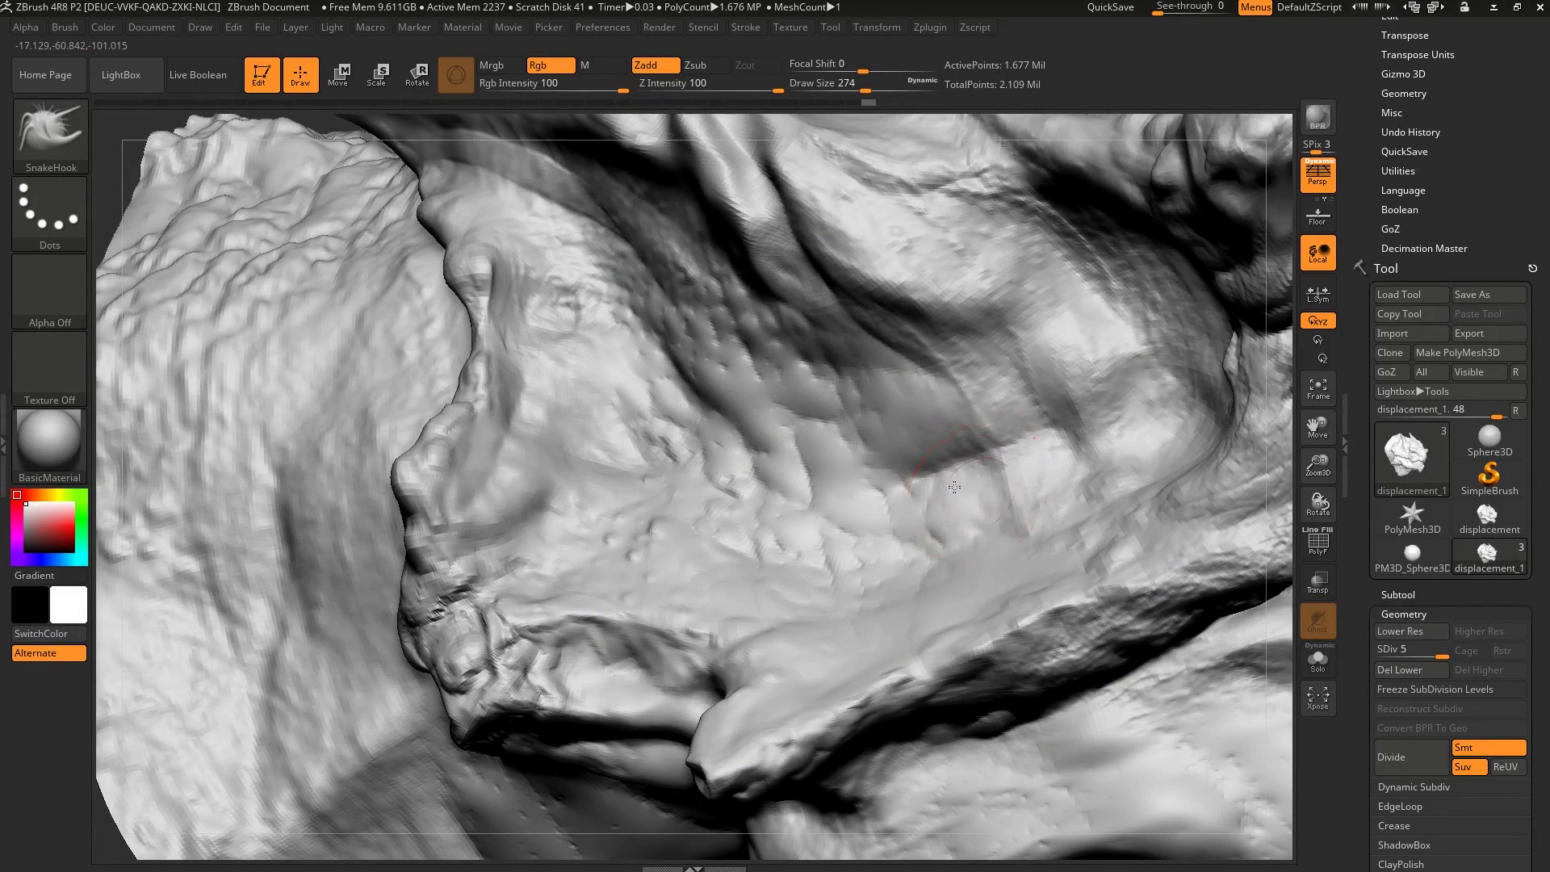
{"action": "mouse_move", "coordinate": [986, 491]}
{"action": "right_mouse_down", "text": "ctrl"}
{"action": "mouse_move", "coordinate": [958, 515]}
{"action": "mouse_move", "coordinate": [925, 474]}
{"action": "mouse_move", "coordinate": [743, 521]}
{"action": "mouse_move", "coordinate": [605, 605]}
{"action": "right_mouse_up", "text": "ctrl"}
{"action": "mouse_move", "coordinate": [1037, 521]}
{"action": "left_mouse_down", "text": "shift"}
{"action": "mouse_move", "coordinate": [1156, 549]}
{"action": "mouse_move", "coordinate": [1138, 443]}
{"action": "left_mouse_up", "text": "shift"}
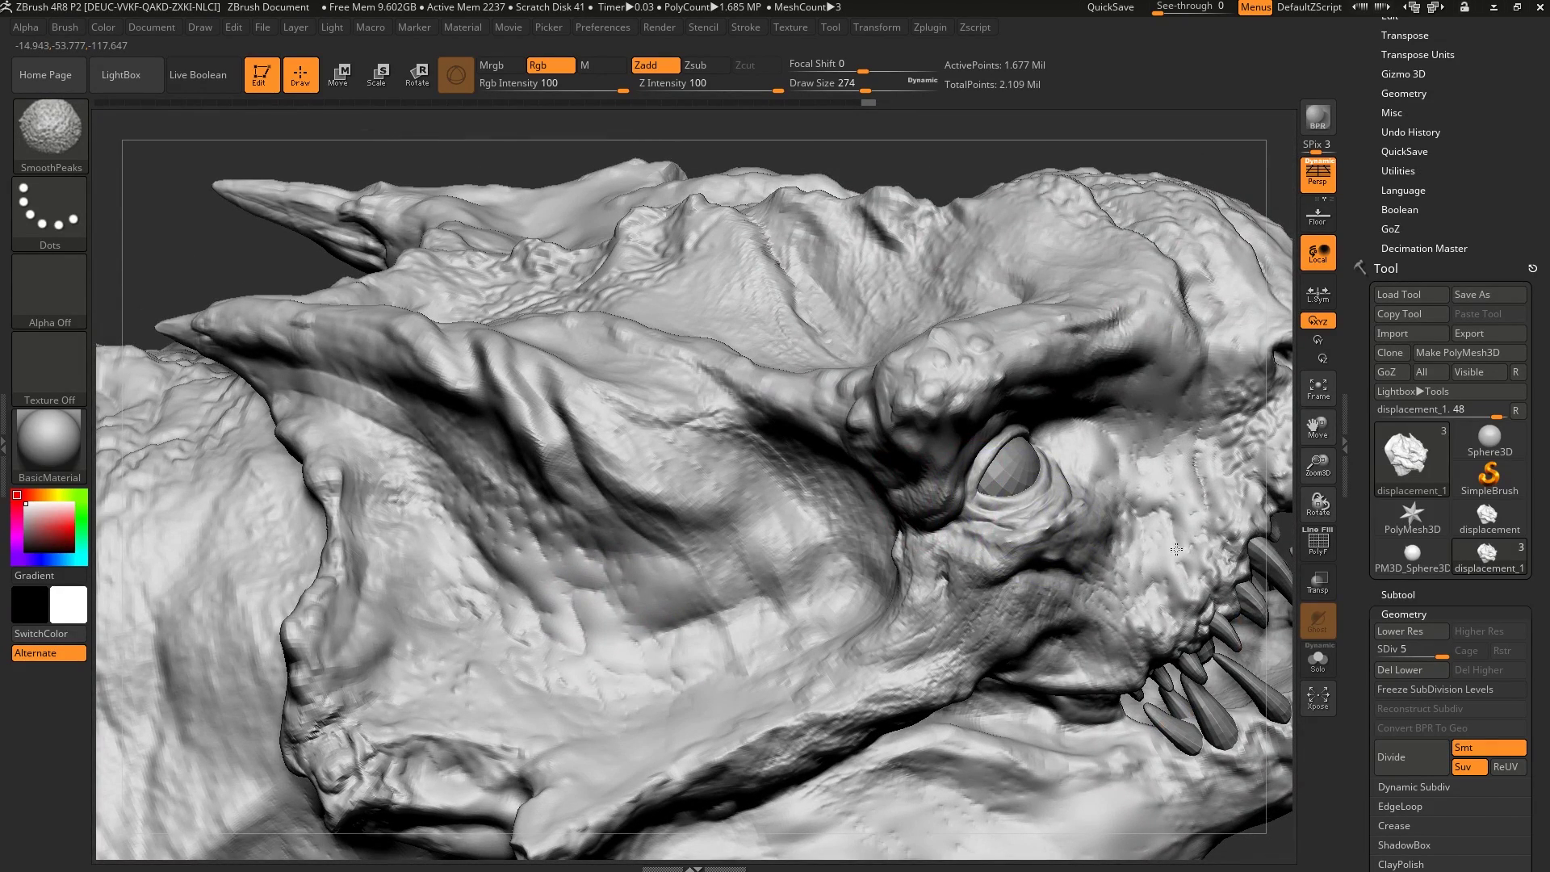
{"action": "mouse_move", "coordinate": [1013, 520]}
{"action": "right_mouse_down", "text": "ctrl"}
{"action": "mouse_move", "coordinate": [1030, 493]}
{"action": "mouse_move", "coordinate": [1072, 531]}
{"action": "mouse_move", "coordinate": [839, 501]}
{"action": "mouse_move", "coordinate": [1007, 557]}
{"action": "mouse_move", "coordinate": [1106, 523]}
{"action": "mouse_move", "coordinate": [983, 516]}
{"action": "right_mouse_up", "text": "ctrl"}
{"action": "key", "text": "ctrl+z"}
{"action": "key", "text": "ctrl+z"}
{"action": "key", "text": "ctrl+z"}
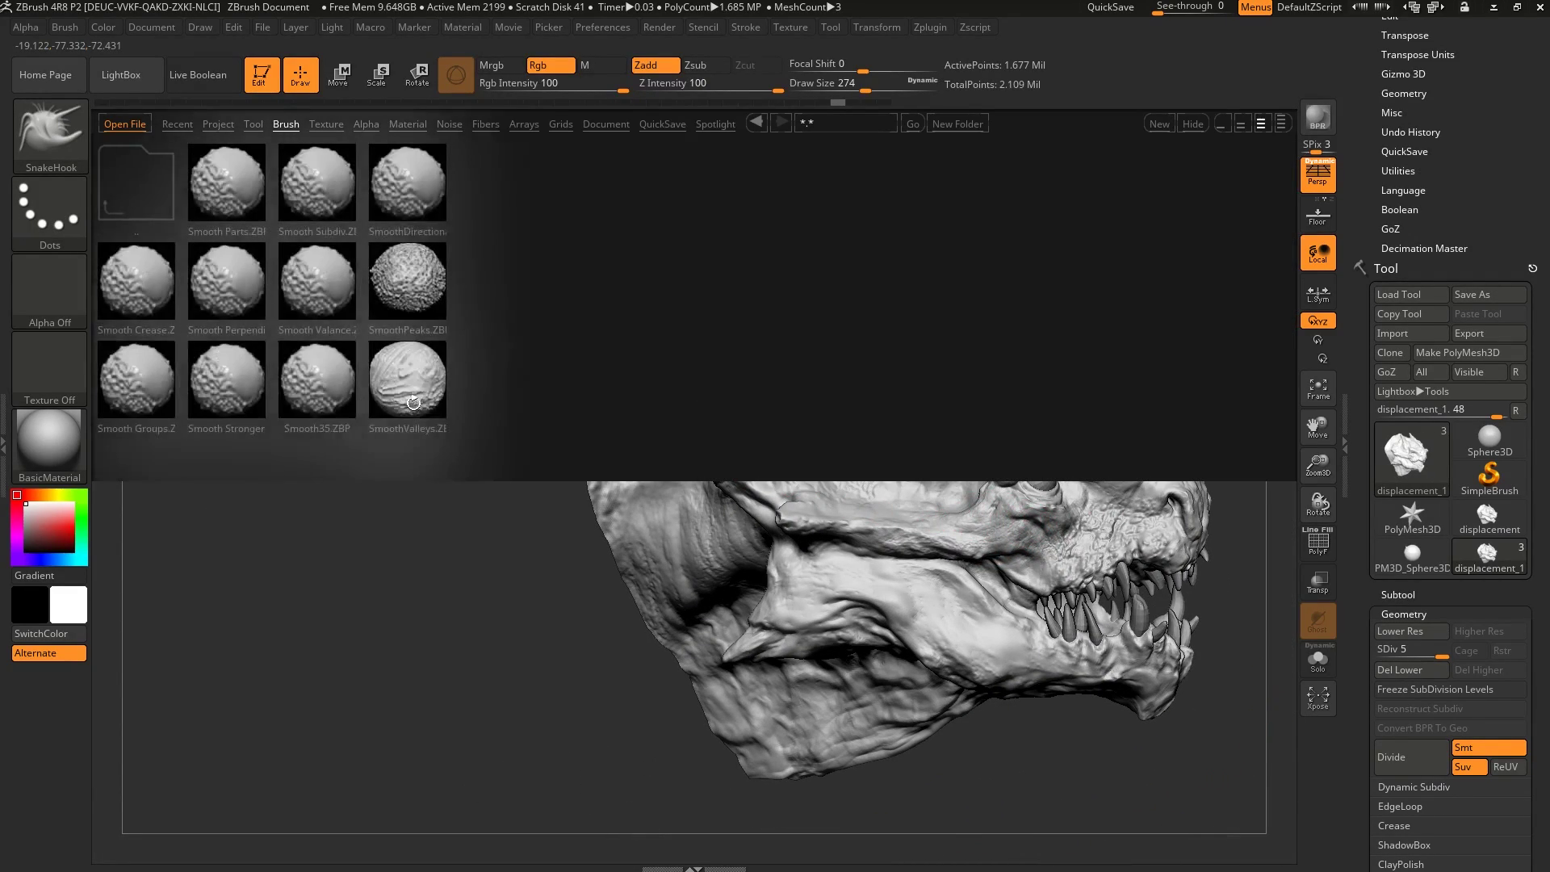
- Load the SmoothValleys brush from the brush library as the smoothing brush and set the draw size to 311
{"action": "double_click", "coordinate": [420, 394]}
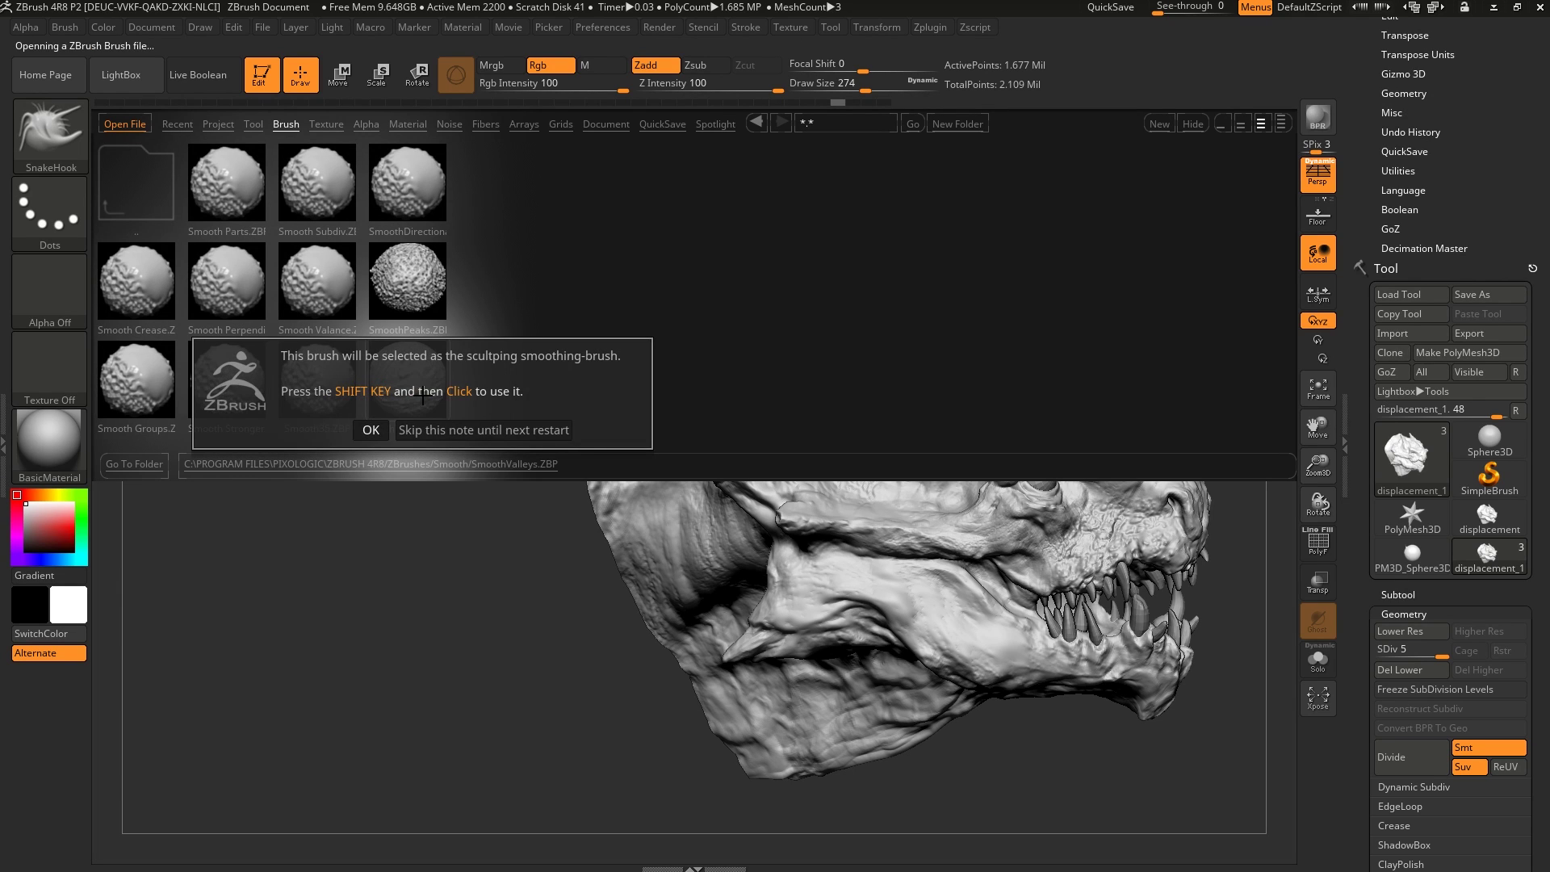
{"action": "left_click", "coordinate": [369, 430]}
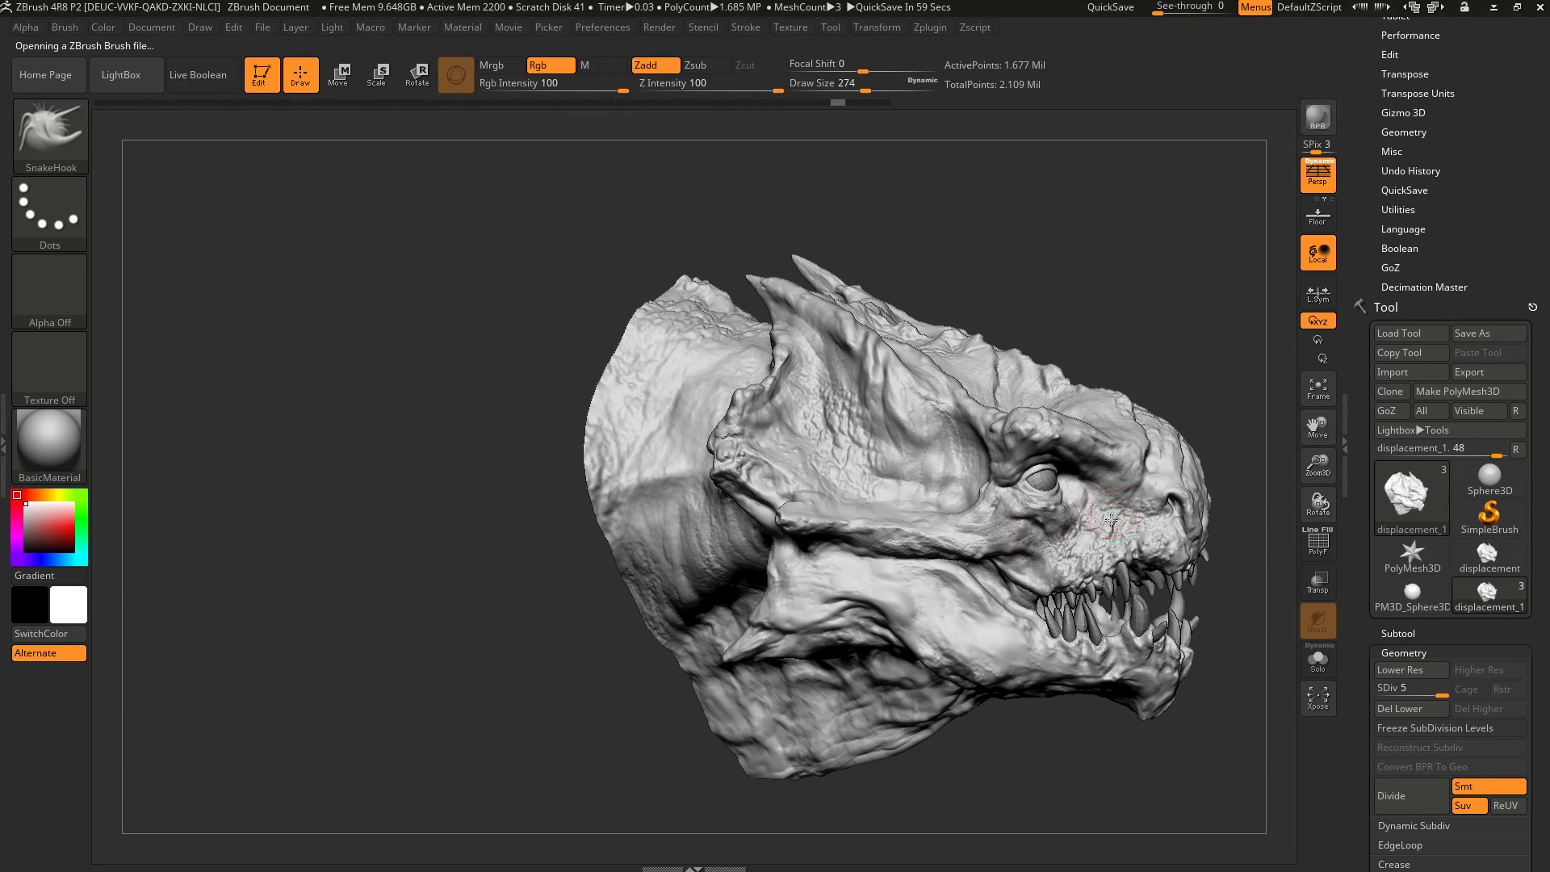
{"action": "mouse_move", "coordinate": [1111, 520]}
{"action": "right_mouse_down", "text": "ctrl"}
{"action": "mouse_move", "coordinate": [1031, 570]}
{"action": "mouse_move", "coordinate": [907, 512]}
{"action": "right_mouse_up", "text": "ctrl"}
{"action": "key", "text": "s"}
{"action": "mouse_move", "coordinate": [906, 512]}
{"action": "left_mouse_down"}
{"action": "mouse_move", "coordinate": [1067, 537]}
{"action": "mouse_move", "coordinate": [872, 618]}
{"action": "mouse_move", "coordinate": [812, 537]}
{"action": "left_mouse_up"}
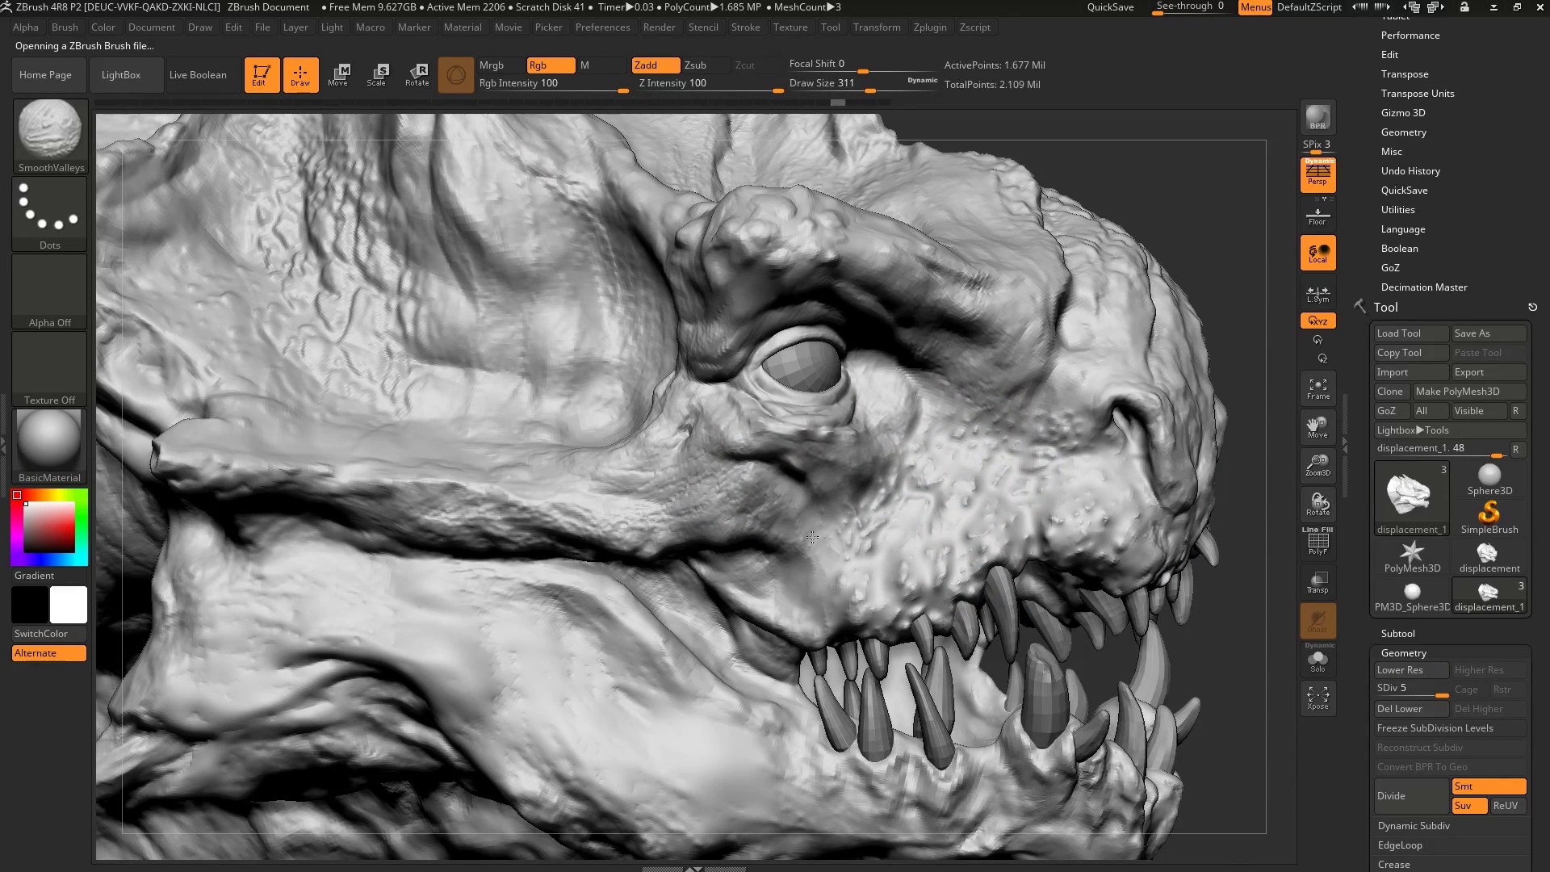
- Smooth the recessed skin detail on the snout, brow and lower jaw with SmoothValleys
{"action": "left_click_drag", "start_coordinate": [1011, 400], "coordinate": [842, 279]}
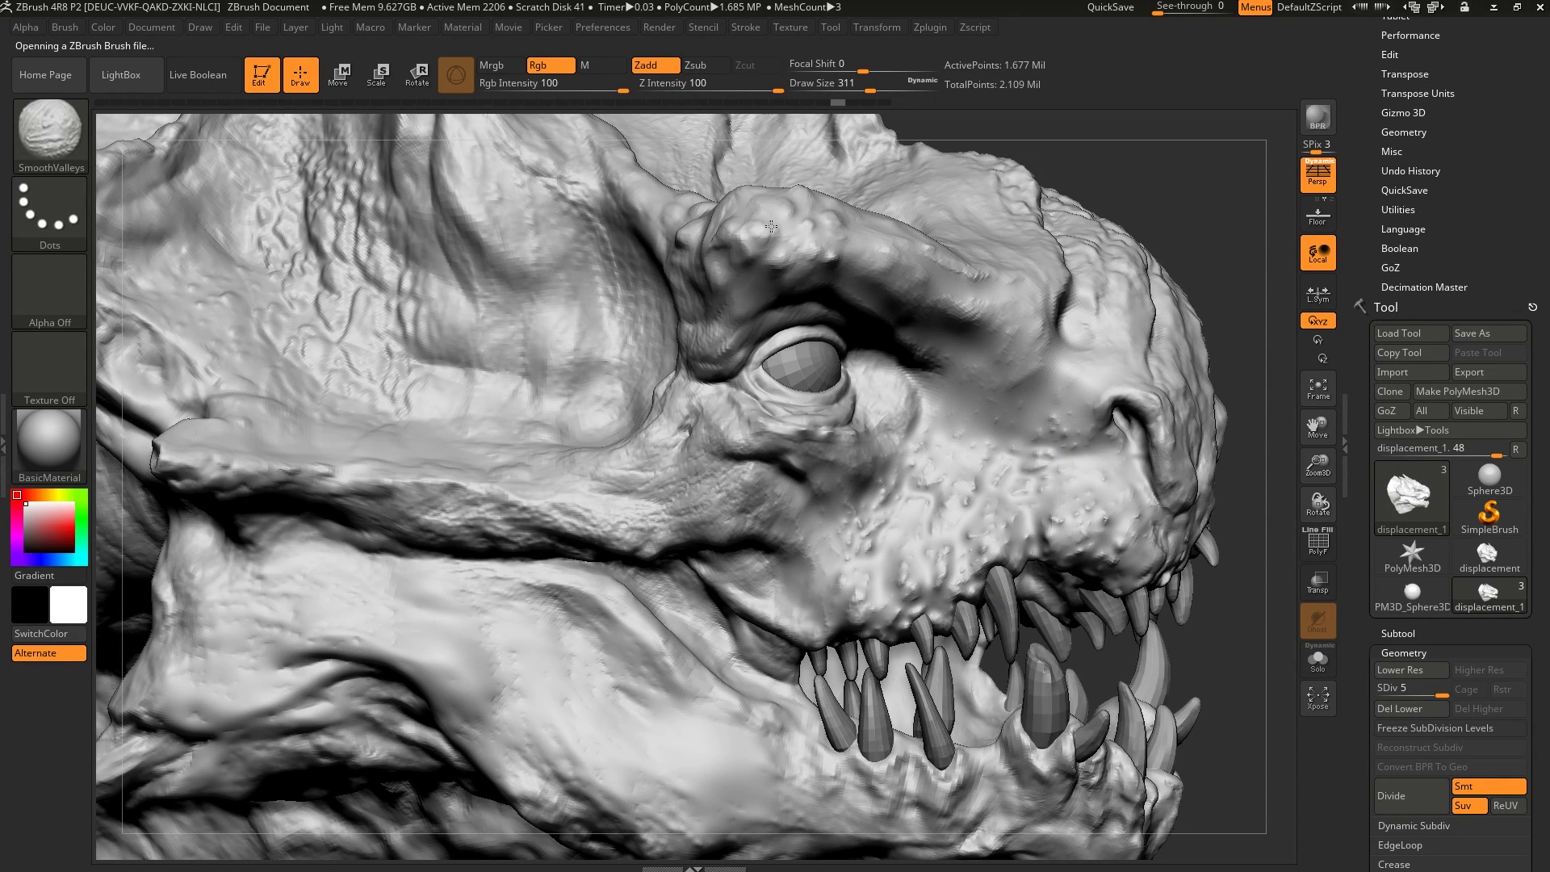
{"action": "right_click_drag", "start_coordinate": [860, 617], "coordinate": [922, 315]}
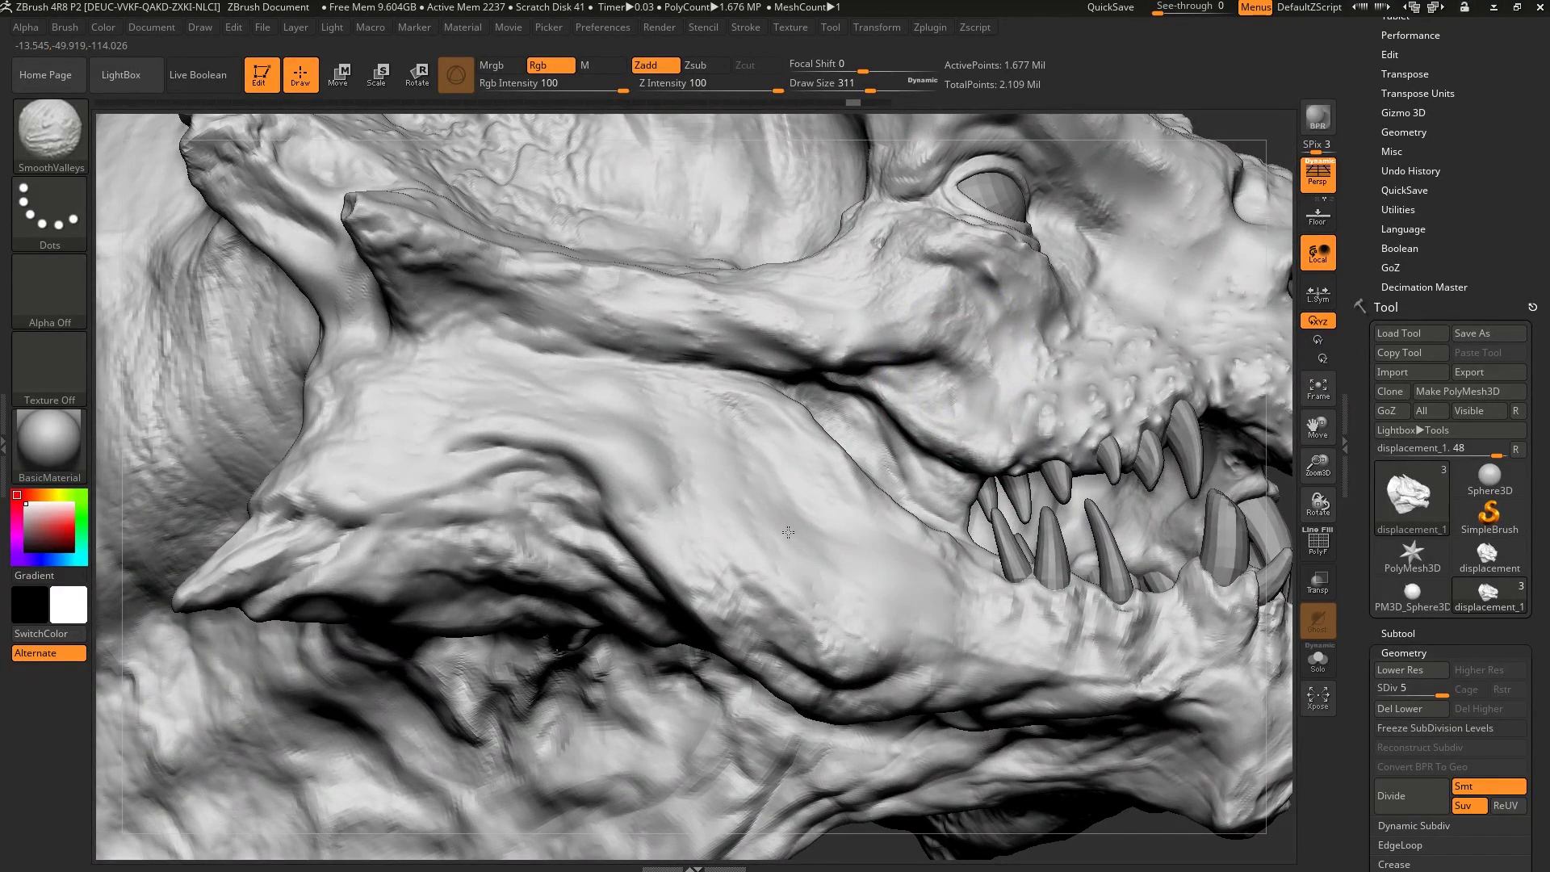
{"action": "mouse_move", "coordinate": [788, 532]}
{"action": "left_mouse_down", "text": "shift"}
{"action": "mouse_move", "coordinate": [940, 642]}
{"action": "mouse_move", "coordinate": [895, 663]}
{"action": "left_mouse_up", "text": "shift"}
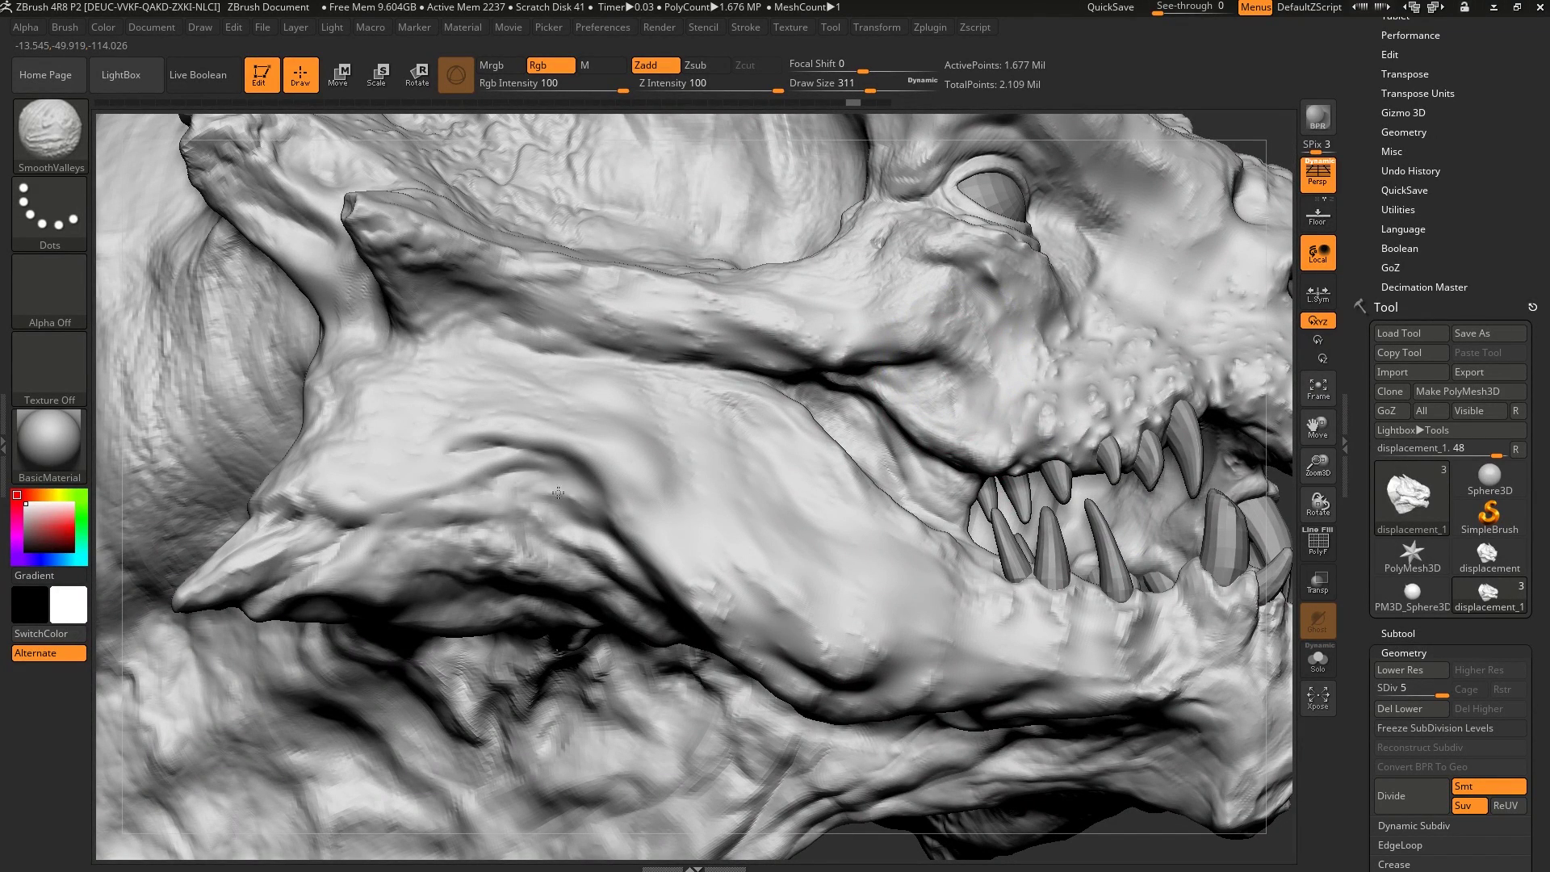
{"action": "mouse_move", "coordinate": [558, 492]}
{"action": "left_mouse_down", "text": "shift"}
{"action": "mouse_move", "coordinate": [679, 686]}
{"action": "mouse_move", "coordinate": [553, 571]}
{"action": "left_mouse_up", "text": "shift"}
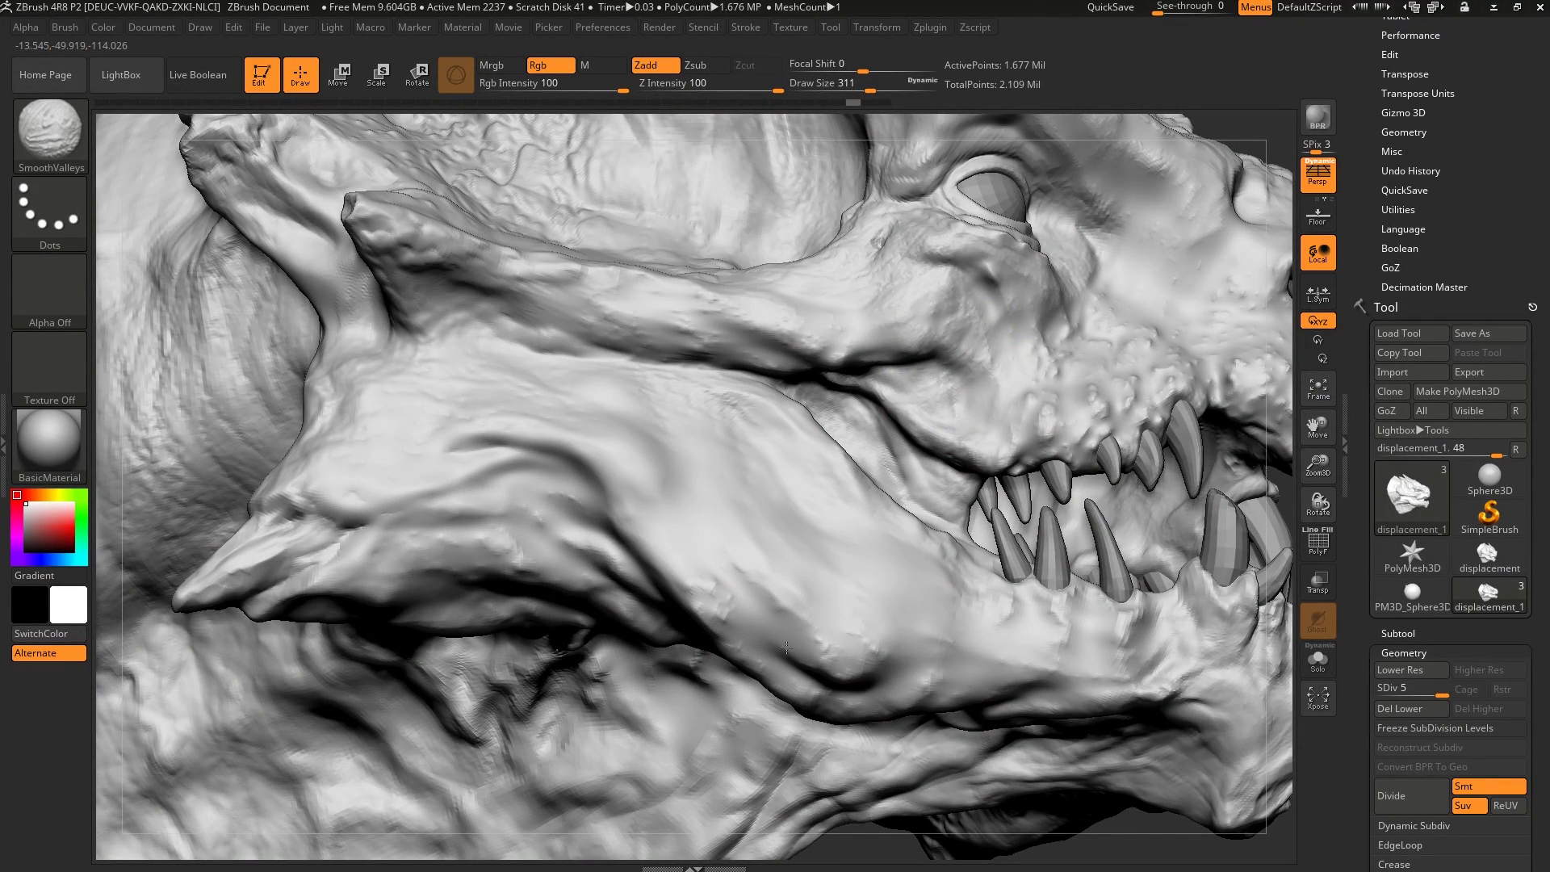
{"action": "right_click_drag", "start_coordinate": [835, 557], "coordinate": [823, 455]}
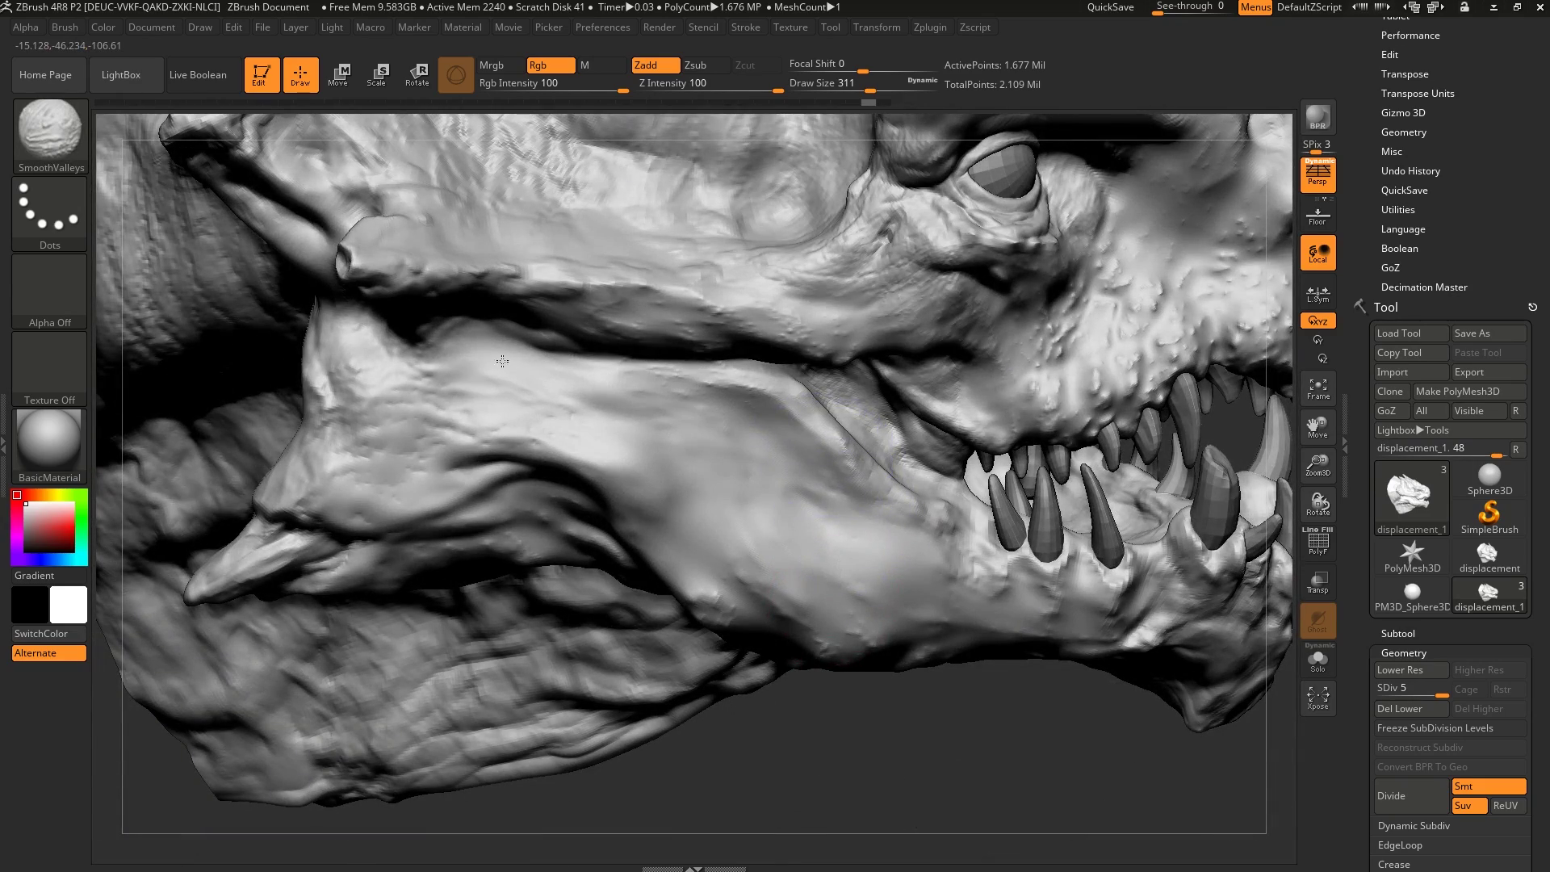
- Smooth the ridge running from the horn to the brow with SmoothValleys
{"action": "mouse_move", "coordinate": [944, 337]}
{"action": "right_mouse_down", "text": "alt"}
{"action": "mouse_move", "coordinate": [666, 615]}
{"action": "mouse_move", "coordinate": [656, 711]}
{"action": "right_mouse_up", "text": "alt"}
{"action": "mouse_move", "coordinate": [598, 323]}
{"action": "right_mouse_down", "text": "alt"}
{"action": "mouse_move", "coordinate": [902, 447]}
{"action": "mouse_move", "coordinate": [893, 563]}
{"action": "right_mouse_up", "text": "alt"}
{"action": "left_click_drag", "start_coordinate": [893, 562], "coordinate": [812, 451], "text": "shift"}
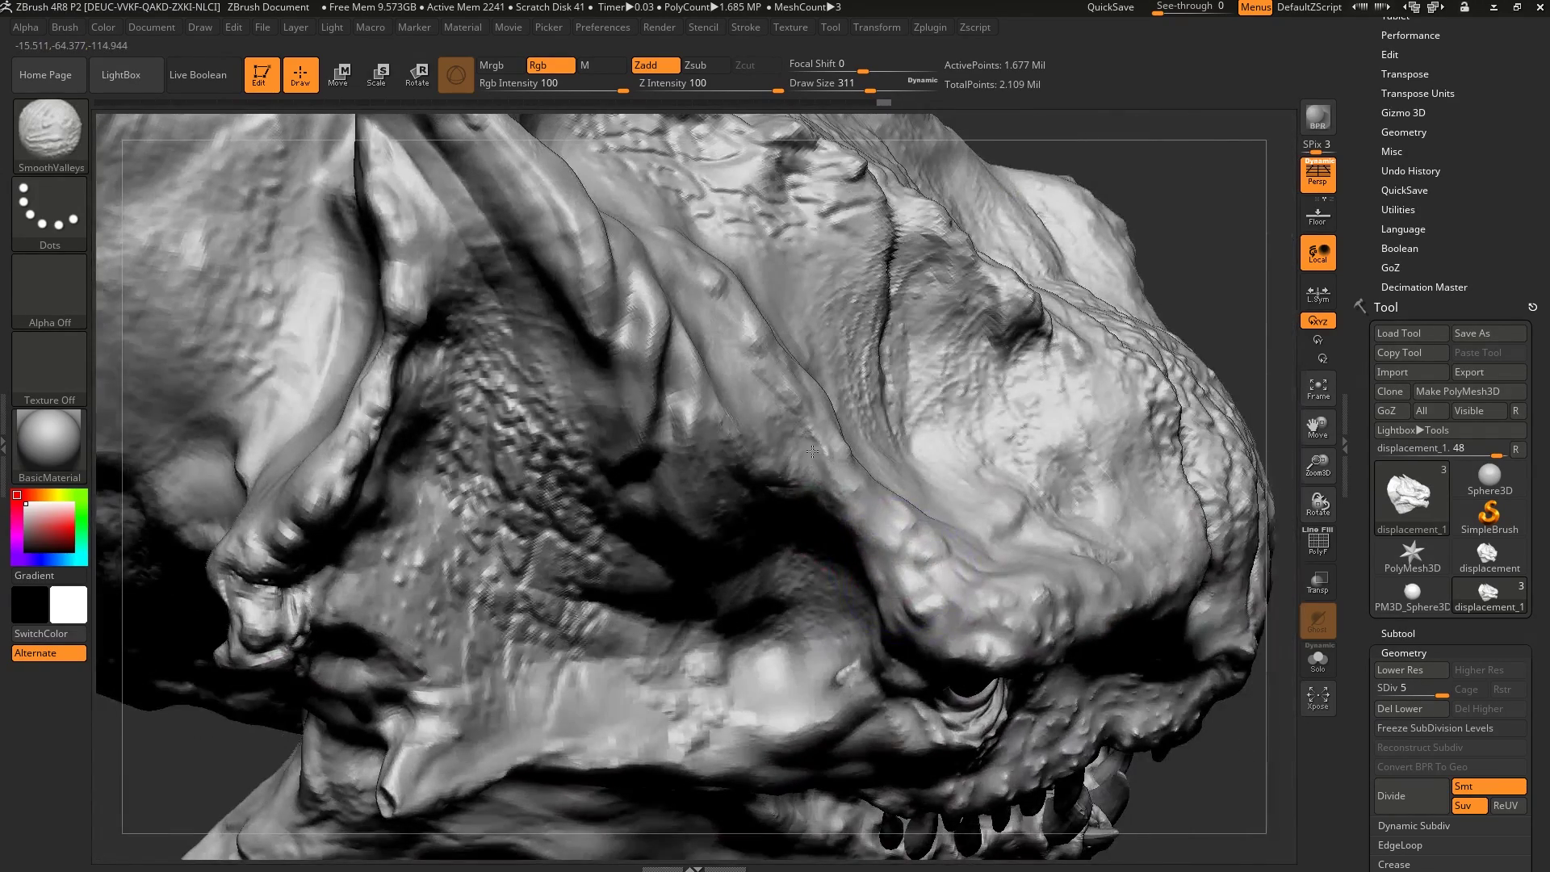
{"action": "left_click_drag", "start_coordinate": [884, 535], "coordinate": [909, 533], "text": "shift"}
- Smooth the hollow between the frill and the eye with SmoothValleys at a draw size of 393
{"action": "right_click_drag", "start_coordinate": [896, 521], "coordinate": [867, 355], "text": "alt"}
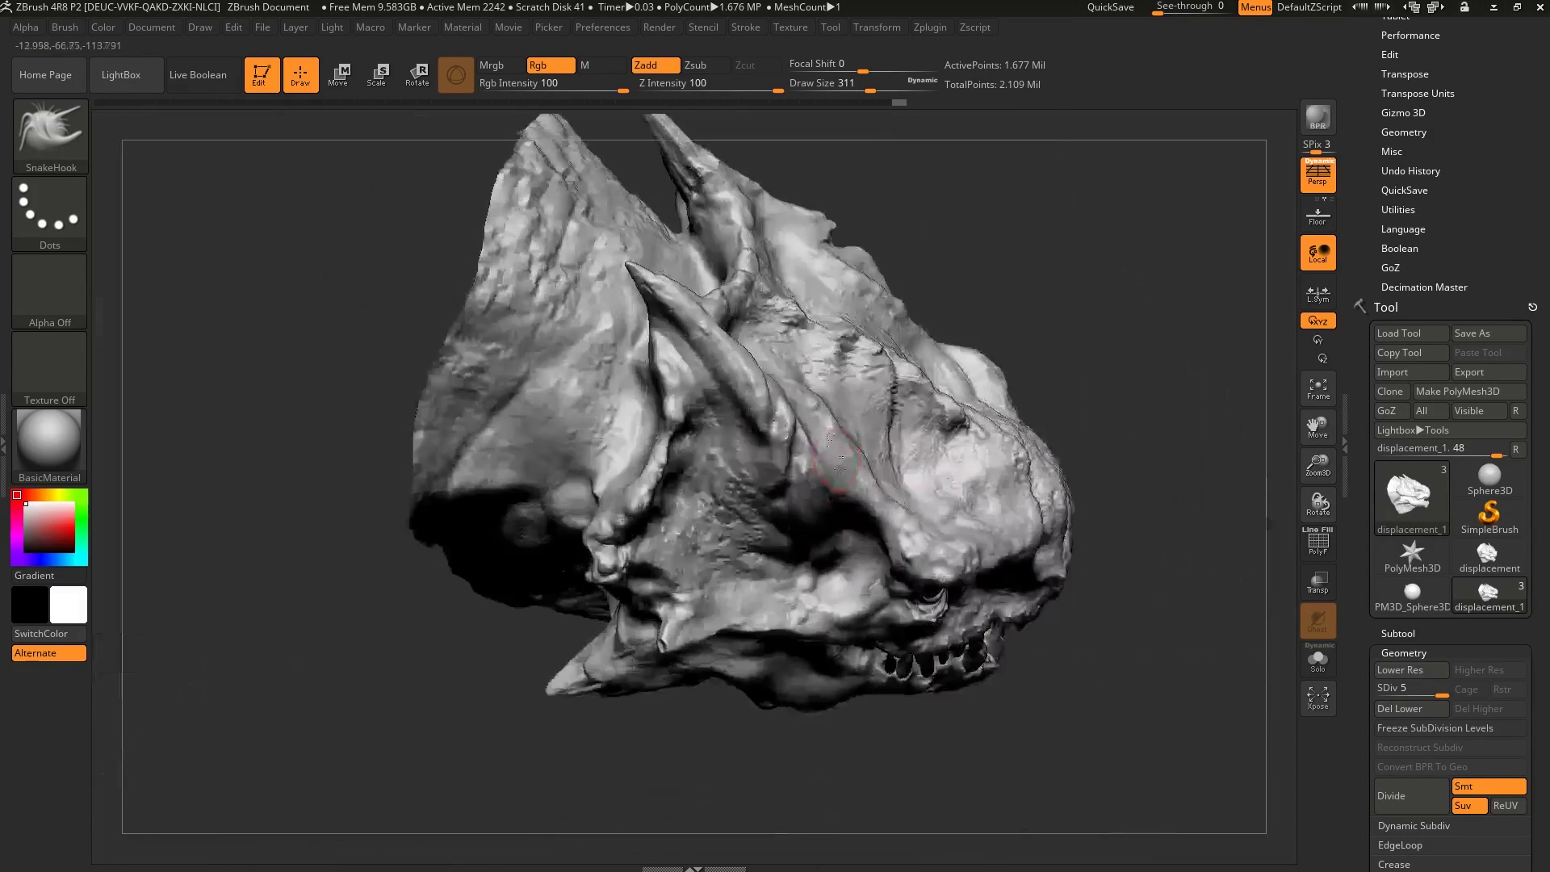
{"action": "right_click_drag", "start_coordinate": [807, 686], "coordinate": [726, 525]}
{"action": "right_click_drag", "start_coordinate": [855, 588], "coordinate": [860, 464], "text": "alt"}
{"action": "mouse_move", "coordinate": [791, 420]}
{"action": "right_mouse_down"}
{"action": "mouse_move", "coordinate": [753, 375]}
{"action": "mouse_move", "coordinate": [748, 436]}
{"action": "right_mouse_up"}
{"action": "mouse_move", "coordinate": [734, 347]}
{"action": "left_mouse_down", "text": "shift"}
{"action": "mouse_move", "coordinate": [727, 400]}
{"action": "mouse_move", "coordinate": [788, 393]}
{"action": "left_mouse_up", "text": "shift"}
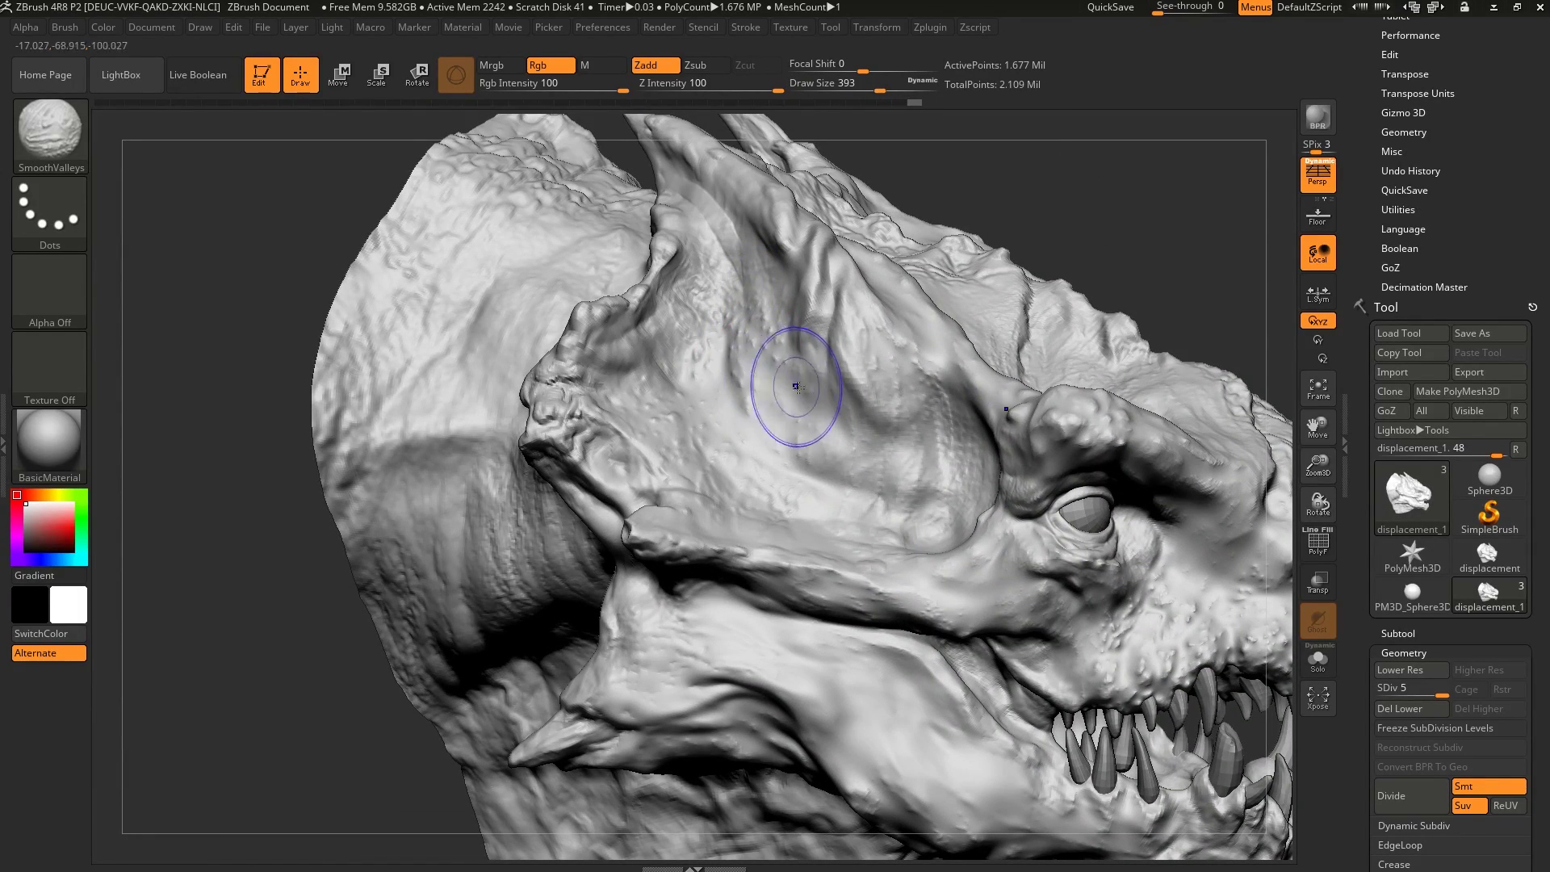
{"action": "right_click_drag", "start_coordinate": [900, 428], "coordinate": [948, 444]}
{"action": "left_click_drag", "start_coordinate": [925, 519], "coordinate": [953, 416], "text": "shift"}
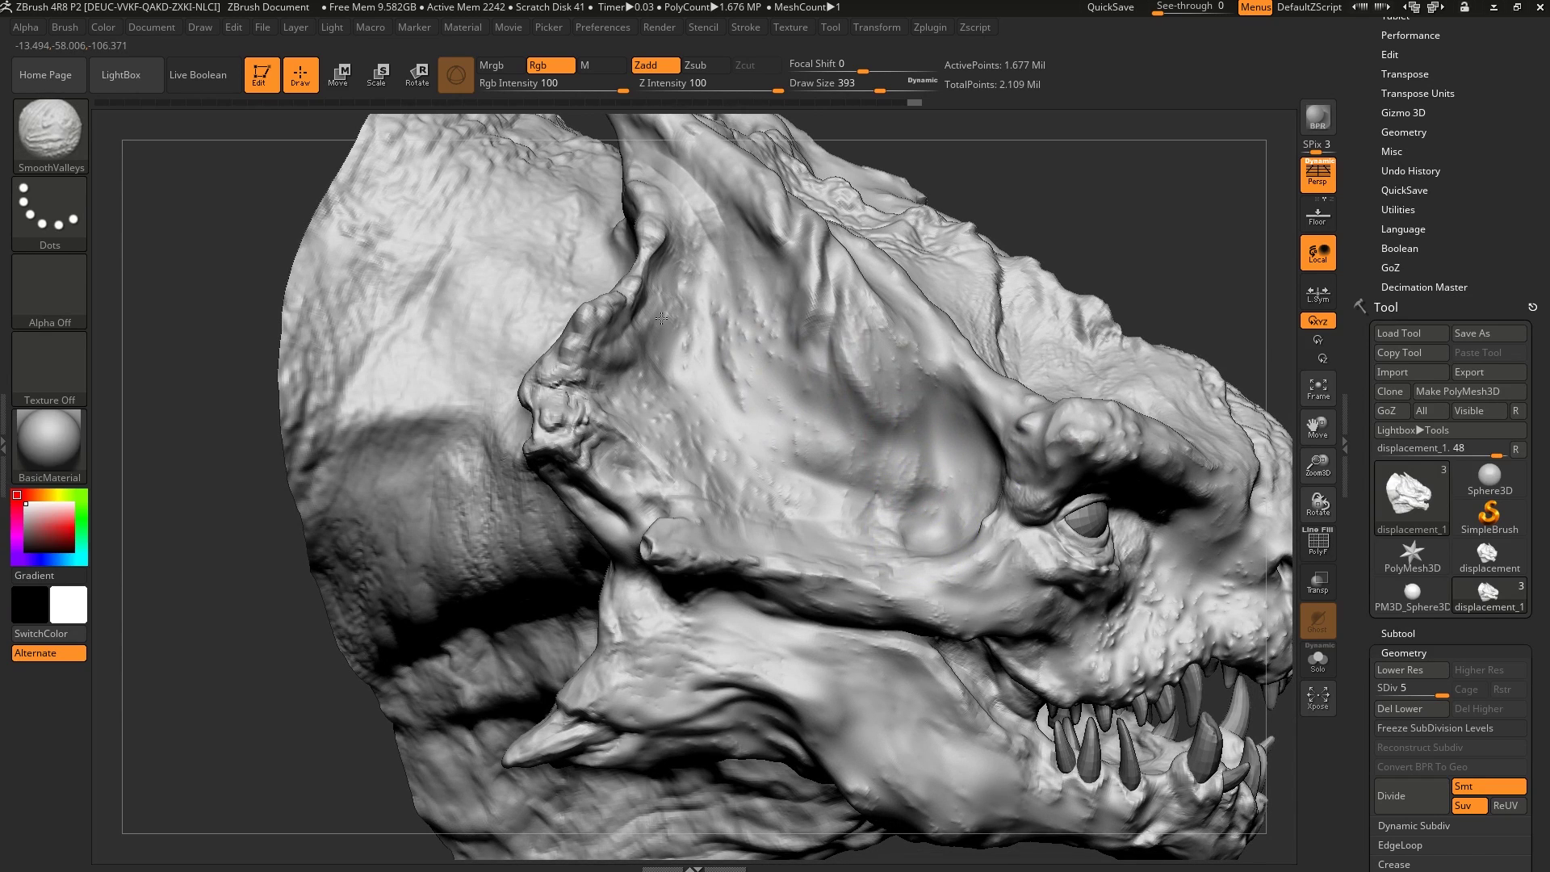
{"action": "left_click_drag", "start_coordinate": [706, 518], "coordinate": [721, 525], "text": "shift"}
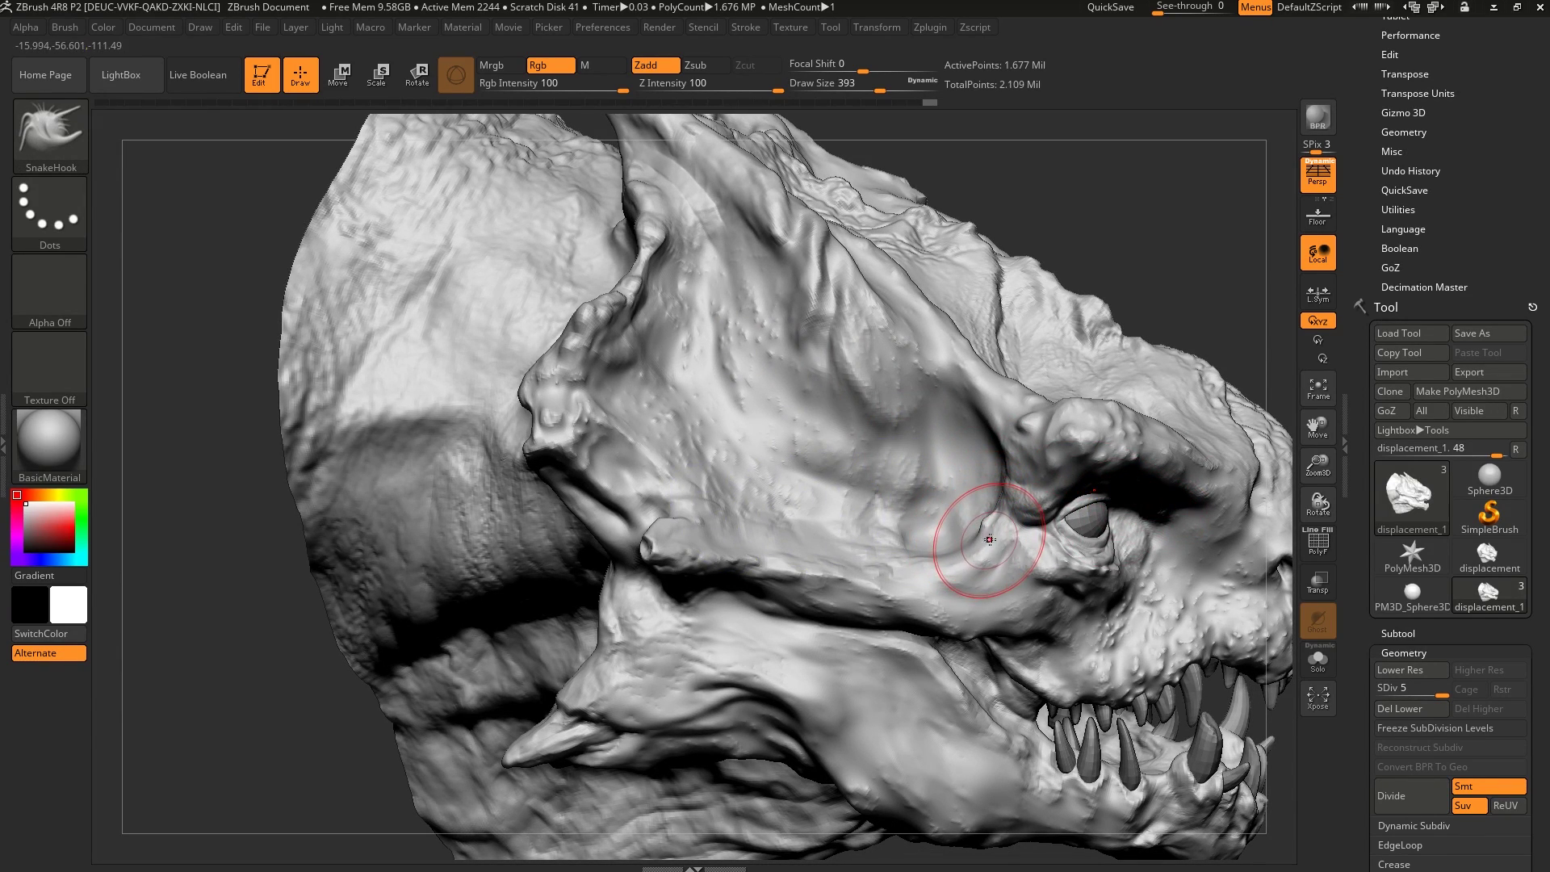
{"action": "mouse_move", "coordinate": [988, 544]}
{"action": "right_mouse_down"}
{"action": "mouse_move", "coordinate": [987, 517]}
{"action": "mouse_move", "coordinate": [922, 505]}
{"action": "right_mouse_up"}
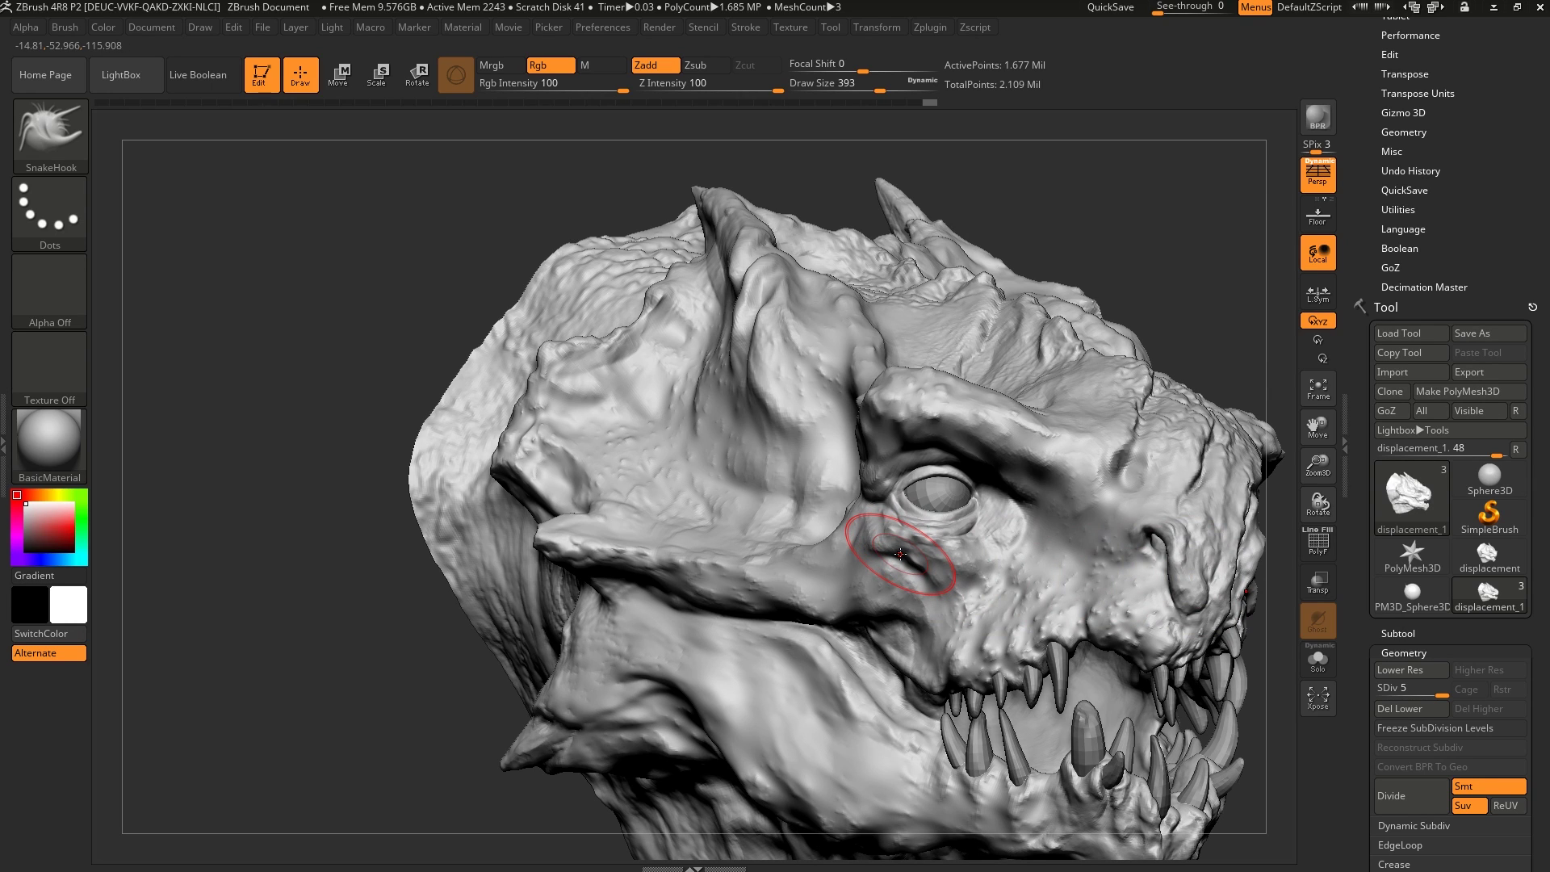
- Restore the standard Smooth brush as the smoothing brush and set the draw size to 56
{"action": "key", "text": "b"}
{"action": "key", "text": "s"}
{"action": "key", "text": "m"}
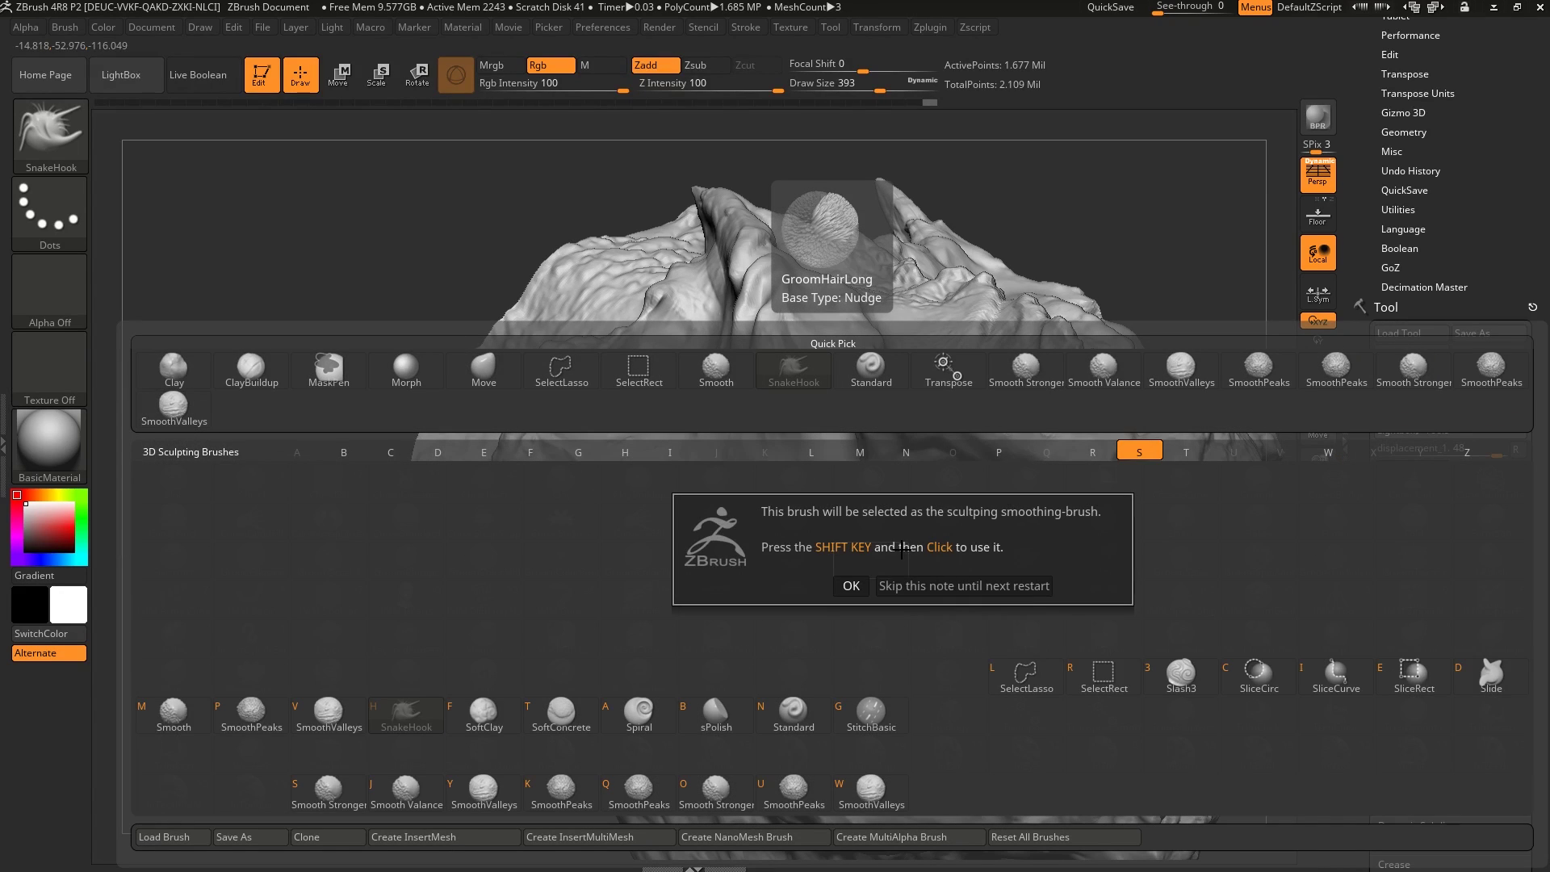
{"action": "left_click", "coordinate": [845, 586]}
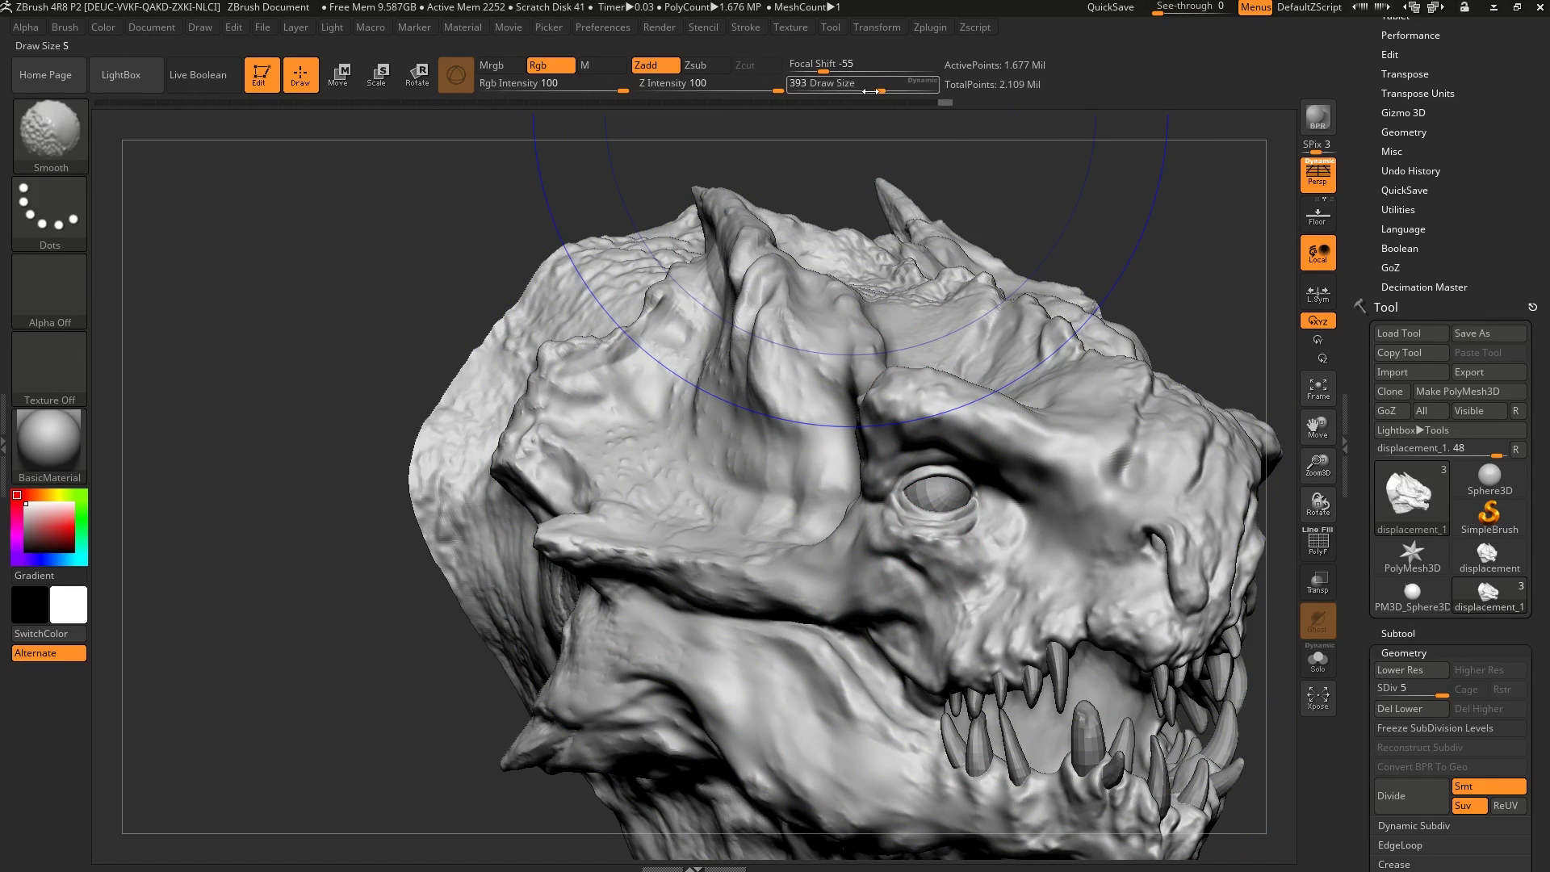
{"action": "left_click_drag", "start_coordinate": [865, 83], "coordinate": [822, 86], "text": "shift"}
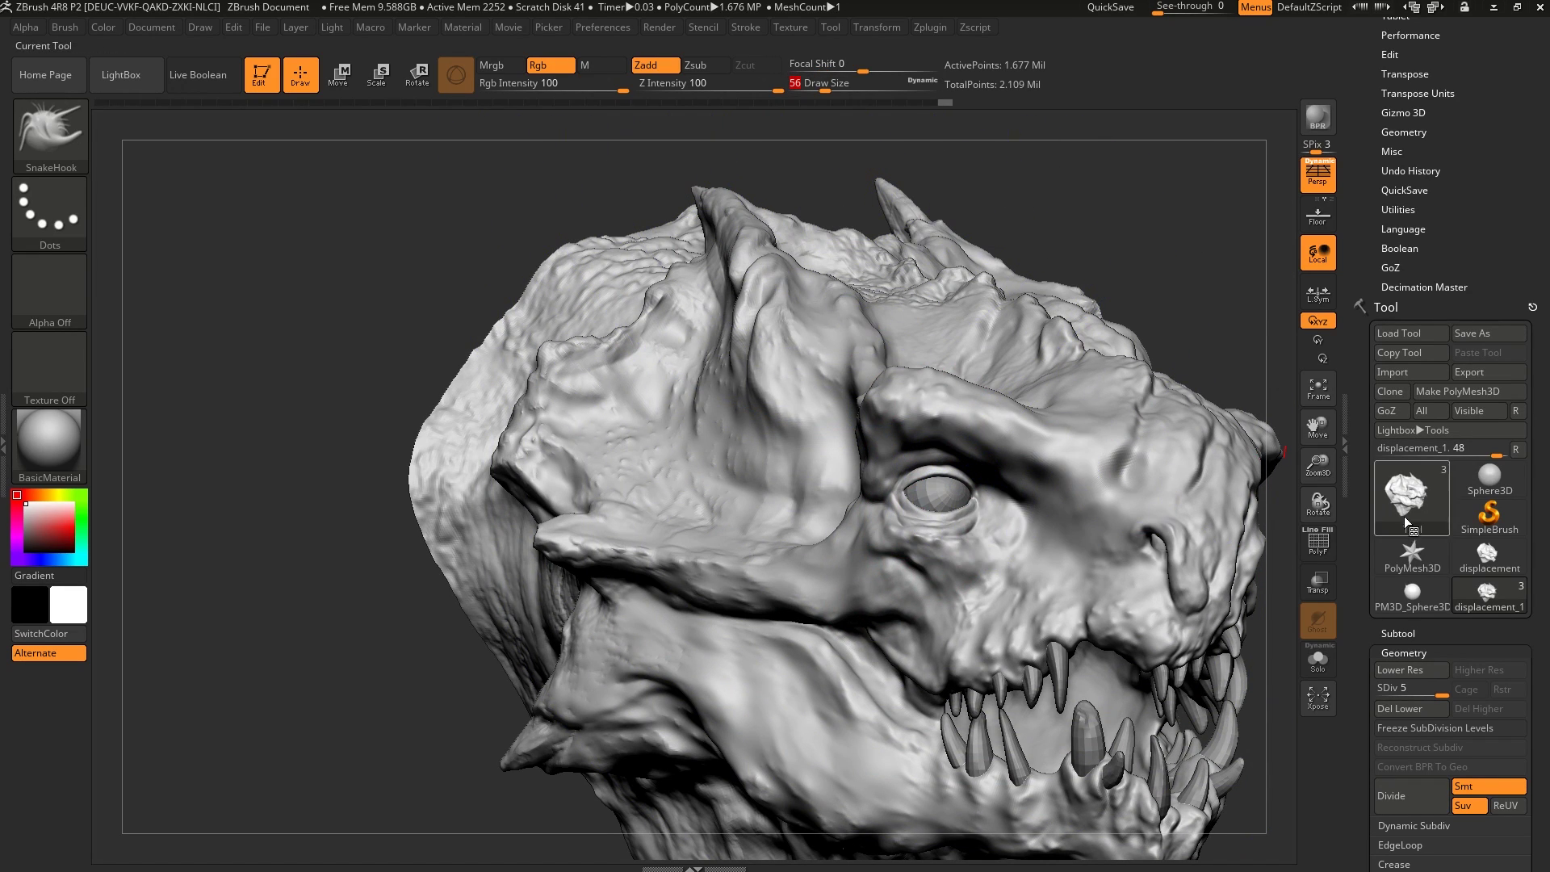
- Switch to the PM3D_Sphere3D tool and pull a long spike out of the sphere with SnakeHook
{"action": "left_click", "coordinate": [1403, 591]}
{"action": "key", "text": "f"}
{"action": "mouse_move", "coordinate": [746, 368]}
{"action": "right_mouse_down"}
{"action": "mouse_move", "coordinate": [759, 450]}
{"action": "mouse_move", "coordinate": [730, 440]}
{"action": "mouse_move", "coordinate": [795, 403]}
{"action": "mouse_move", "coordinate": [781, 426]}
{"action": "mouse_move", "coordinate": [795, 356]}
{"action": "mouse_move", "coordinate": [926, 511]}
{"action": "mouse_move", "coordinate": [856, 427]}
{"action": "right_mouse_up"}
{"action": "key", "text": "shift+f"}
{"action": "mouse_move", "coordinate": [856, 428]}
{"action": "left_mouse_down"}
{"action": "mouse_move", "coordinate": [810, 477]}
{"action": "mouse_move", "coordinate": [802, 516]}
{"action": "mouse_move", "coordinate": [861, 487]}
{"action": "mouse_move", "coordinate": [873, 427]}
{"action": "left_mouse_up"}
{"action": "mouse_move", "coordinate": [872, 427]}
{"action": "right_mouse_down"}
{"action": "mouse_move", "coordinate": [898, 420]}
{"action": "mouse_move", "coordinate": [892, 372]}
{"action": "mouse_move", "coordinate": [828, 427]}
{"action": "mouse_move", "coordinate": [915, 427]}
{"action": "mouse_move", "coordinate": [840, 419]}
{"action": "right_mouse_up"}
{"action": "key", "text": "shift+f"}
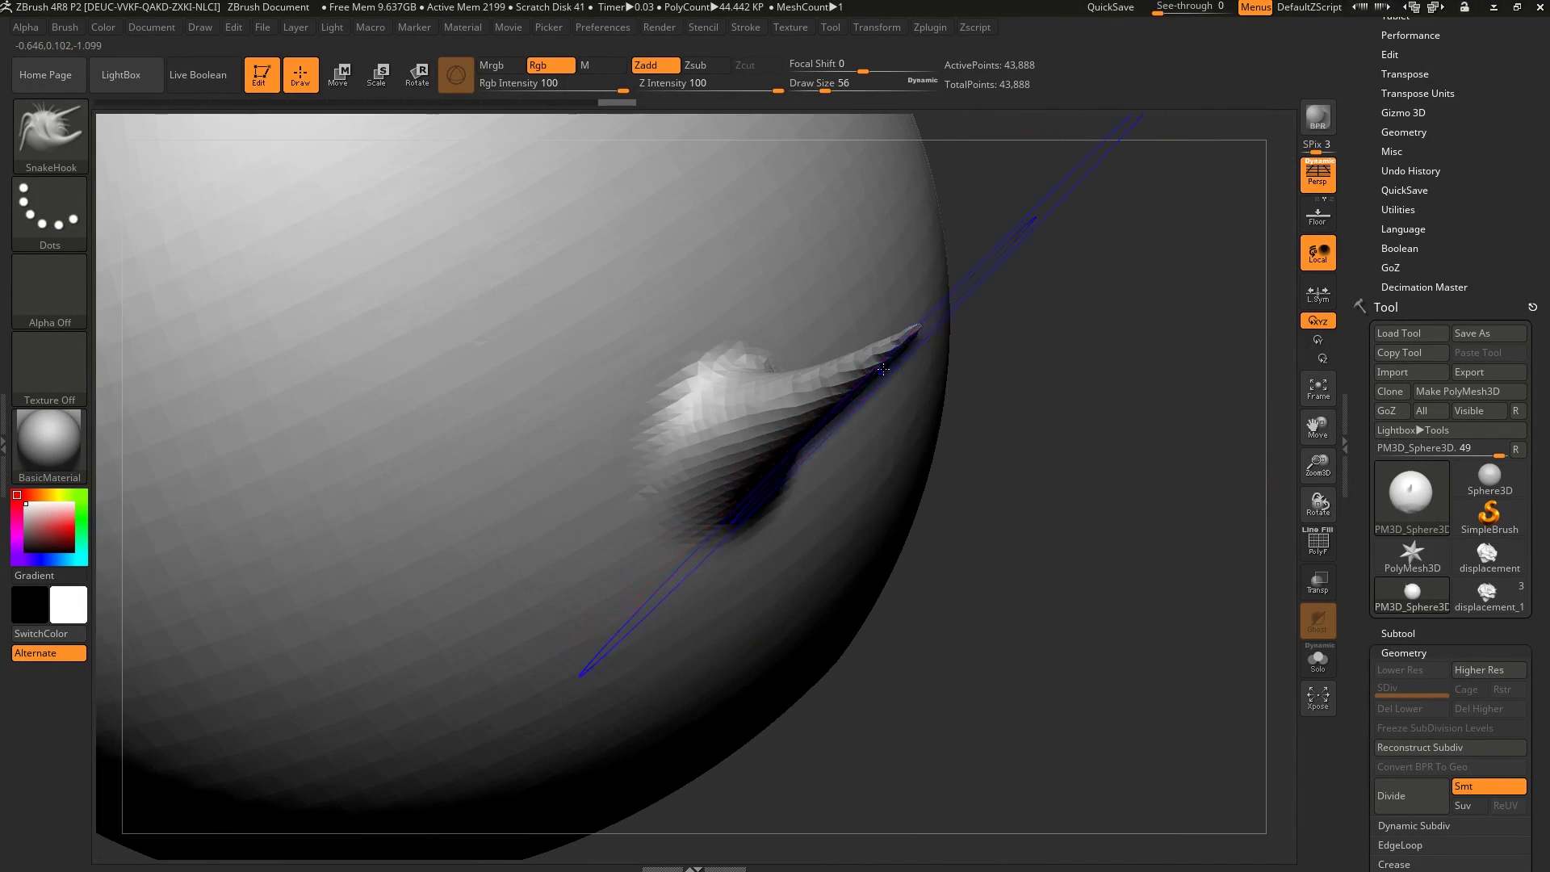
{"action": "right_click_drag", "start_coordinate": [899, 346], "coordinate": [877, 375]}
{"action": "left_click_drag", "start_coordinate": [877, 374], "coordinate": [888, 352]}
- Try smoothing the spike while looking along its axis, and undo the smoothing
{"action": "key", "text": "shift"}
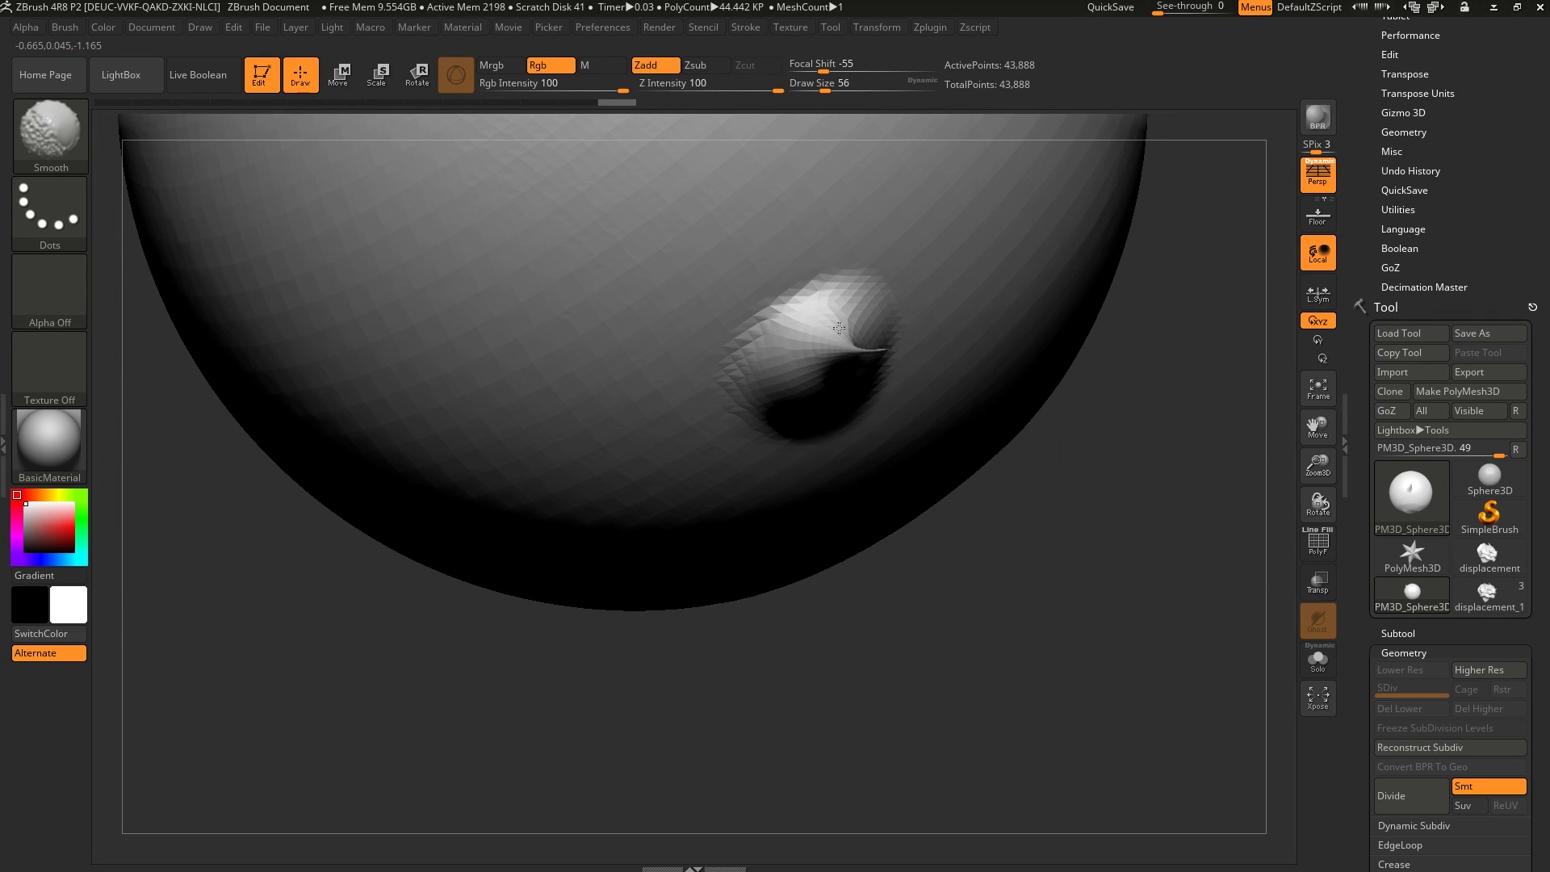
{"action": "left_click_drag", "start_coordinate": [839, 328], "coordinate": [847, 339], "text": "shift"}
{"action": "right_click_drag", "start_coordinate": [865, 364], "coordinate": [946, 398]}
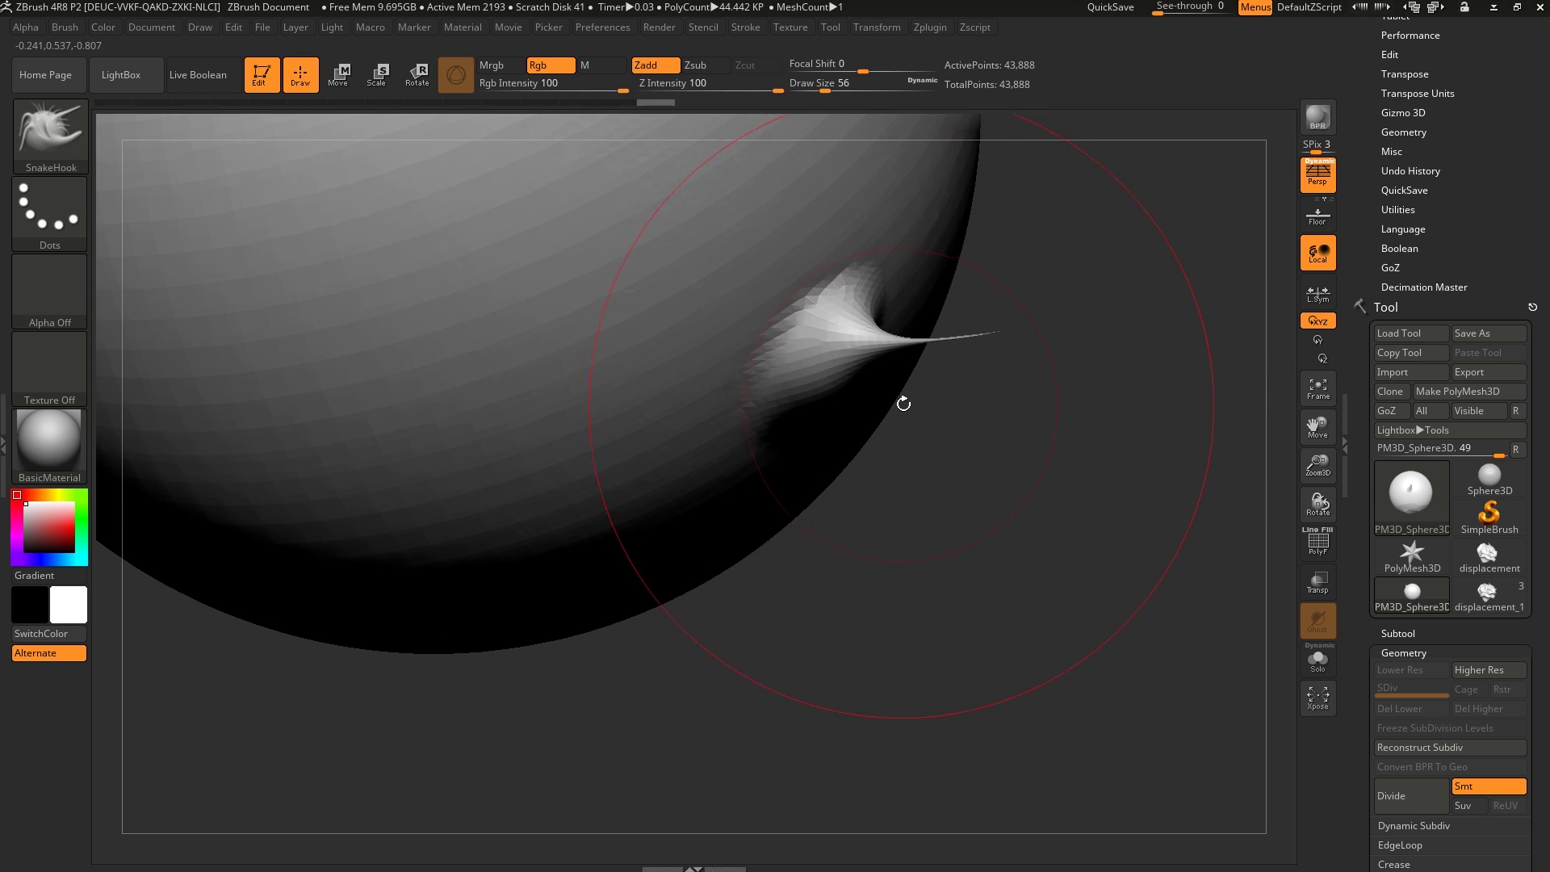
{"action": "right_click_drag", "start_coordinate": [959, 352], "coordinate": [972, 402], "text": "ctrl"}
{"action": "mouse_move", "coordinate": [972, 403]}
{"action": "left_mouse_down"}
{"action": "mouse_move", "coordinate": [961, 381]}
{"action": "mouse_move", "coordinate": [959, 425]}
{"action": "mouse_move", "coordinate": [927, 409]}
{"action": "mouse_move", "coordinate": [982, 398]}
{"action": "mouse_move", "coordinate": [979, 415]}
{"action": "mouse_move", "coordinate": [912, 405]}
{"action": "mouse_move", "coordinate": [821, 448]}
{"action": "mouse_move", "coordinate": [843, 404]}
{"action": "left_mouse_up"}
{"action": "key", "text": "ctrl+z"}
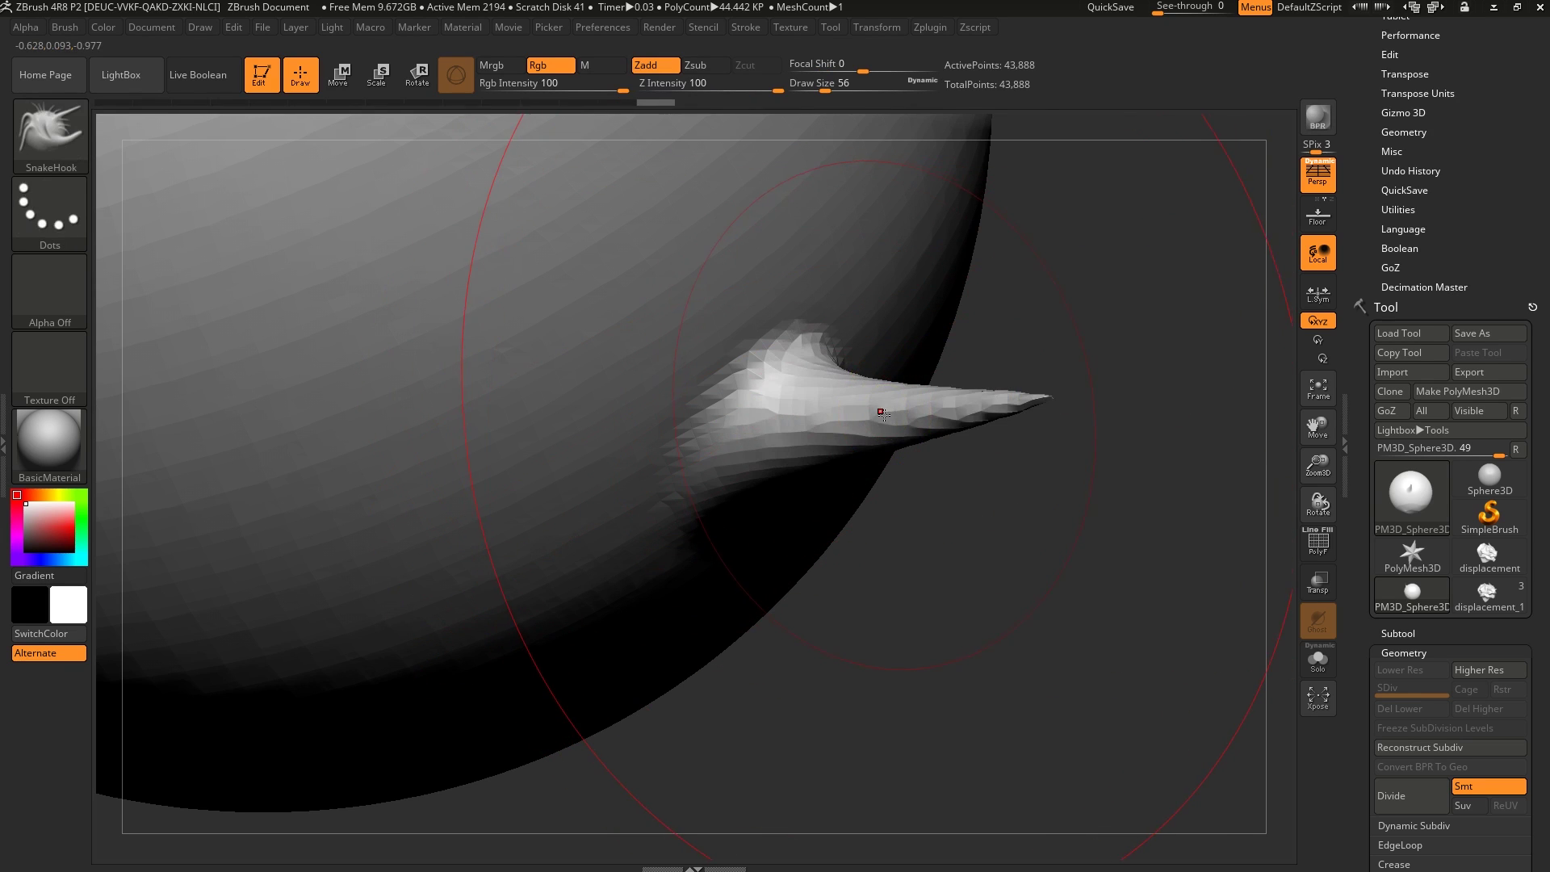
- Try smoothing the middle of the spike from a side view, and undo the stroke
{"action": "right_click_drag", "start_coordinate": [882, 412], "coordinate": [844, 419]}
{"action": "right_click_drag", "start_coordinate": [949, 408], "coordinate": [898, 413]}
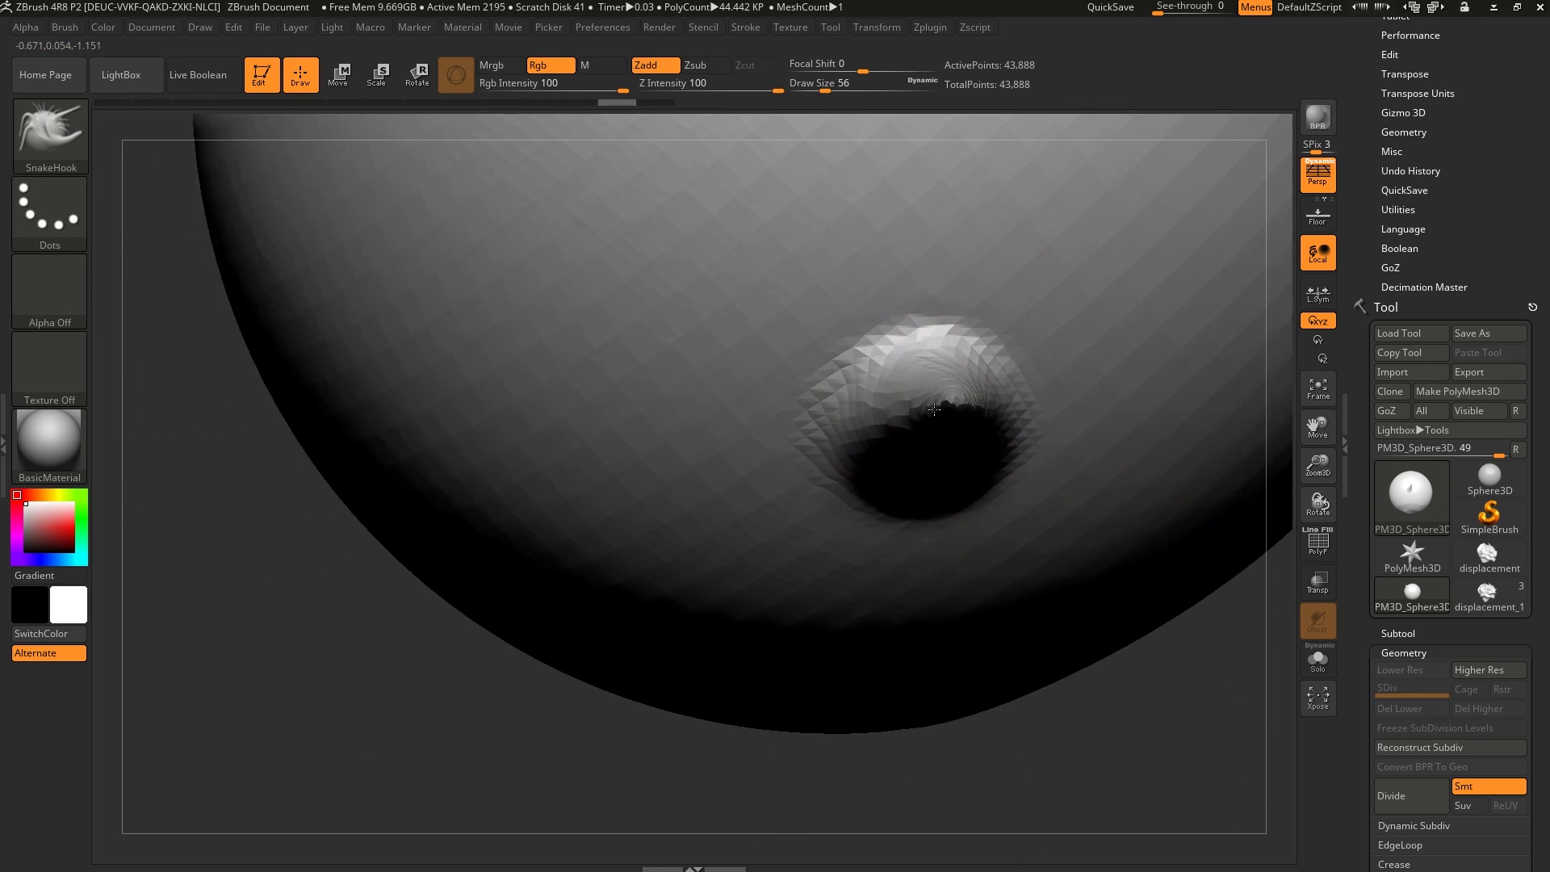
{"action": "left_click_drag", "start_coordinate": [974, 410], "coordinate": [929, 464]}
{"action": "key", "text": "shift"}
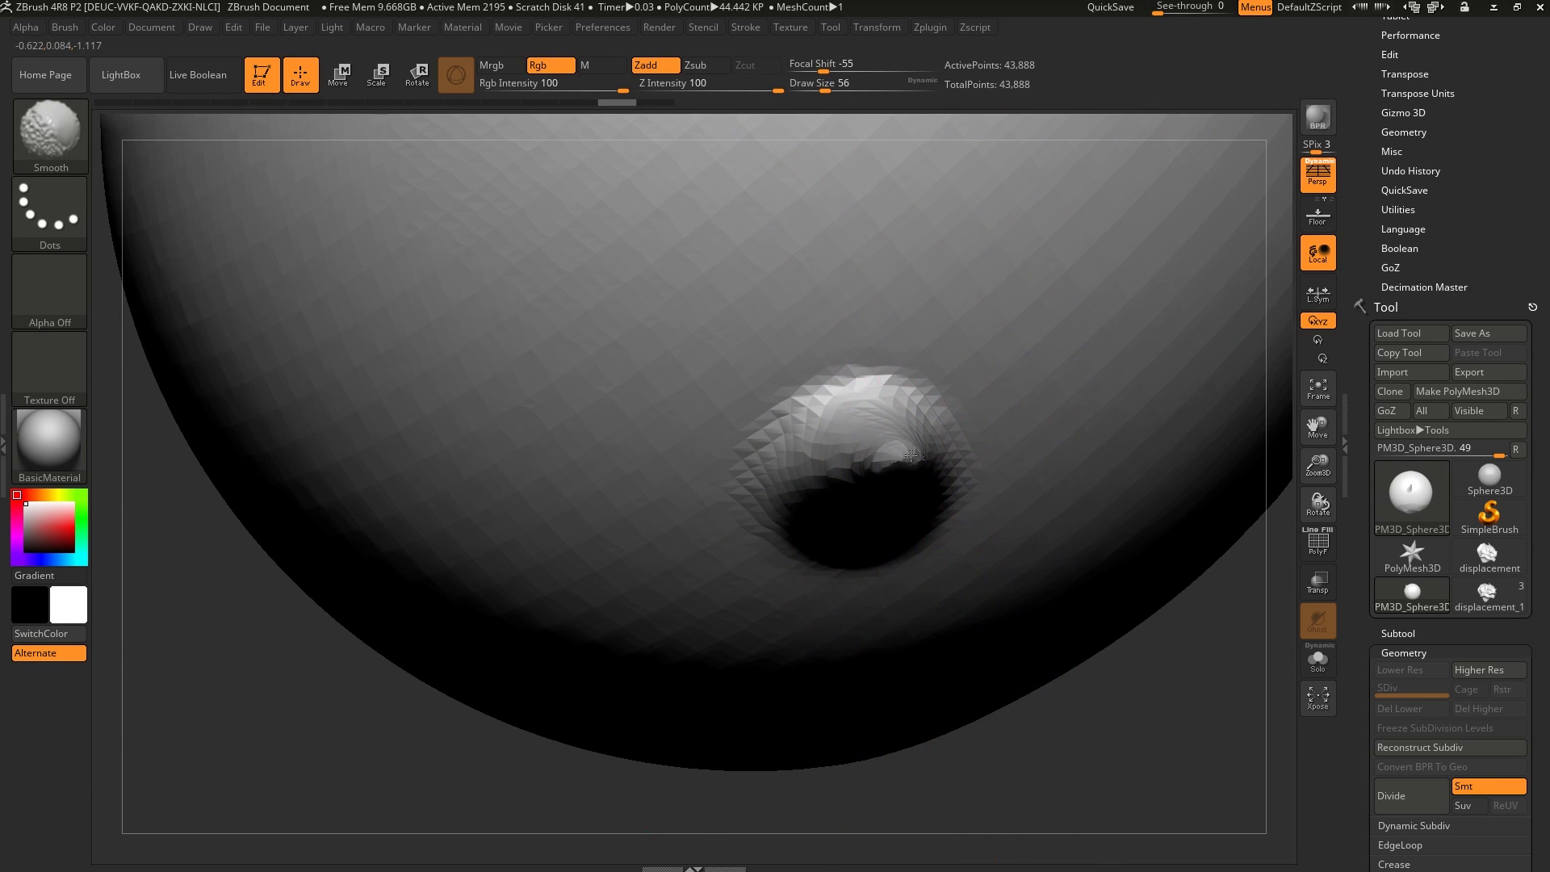
{"action": "right_click_drag", "start_coordinate": [876, 452], "coordinate": [928, 467]}
{"action": "key", "text": "shift"}
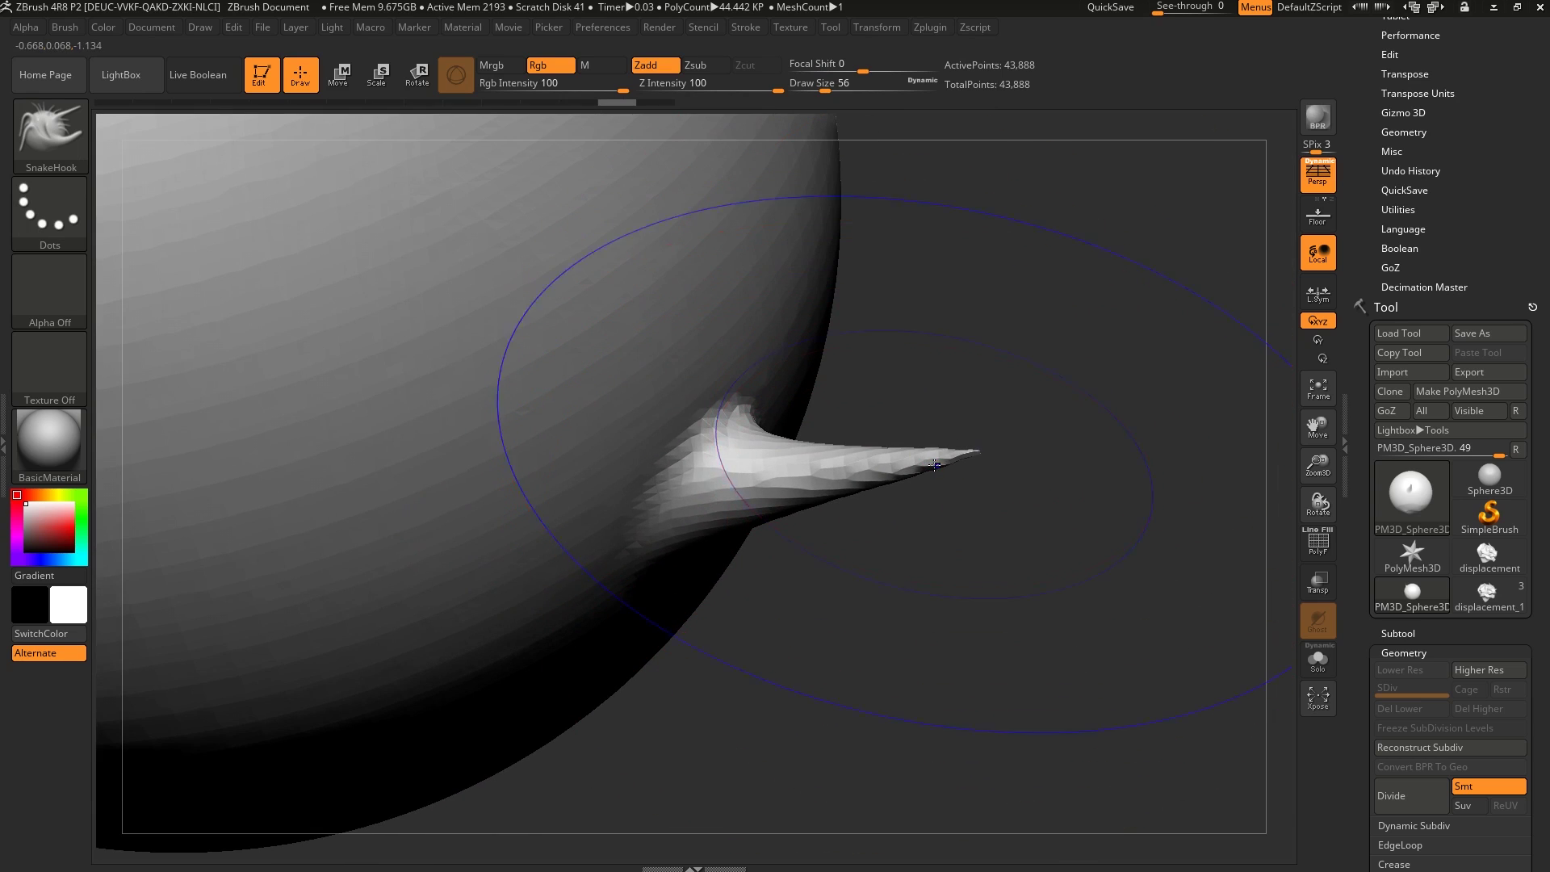
{"action": "left_click_drag", "start_coordinate": [848, 468], "coordinate": [832, 472], "text": "shift"}
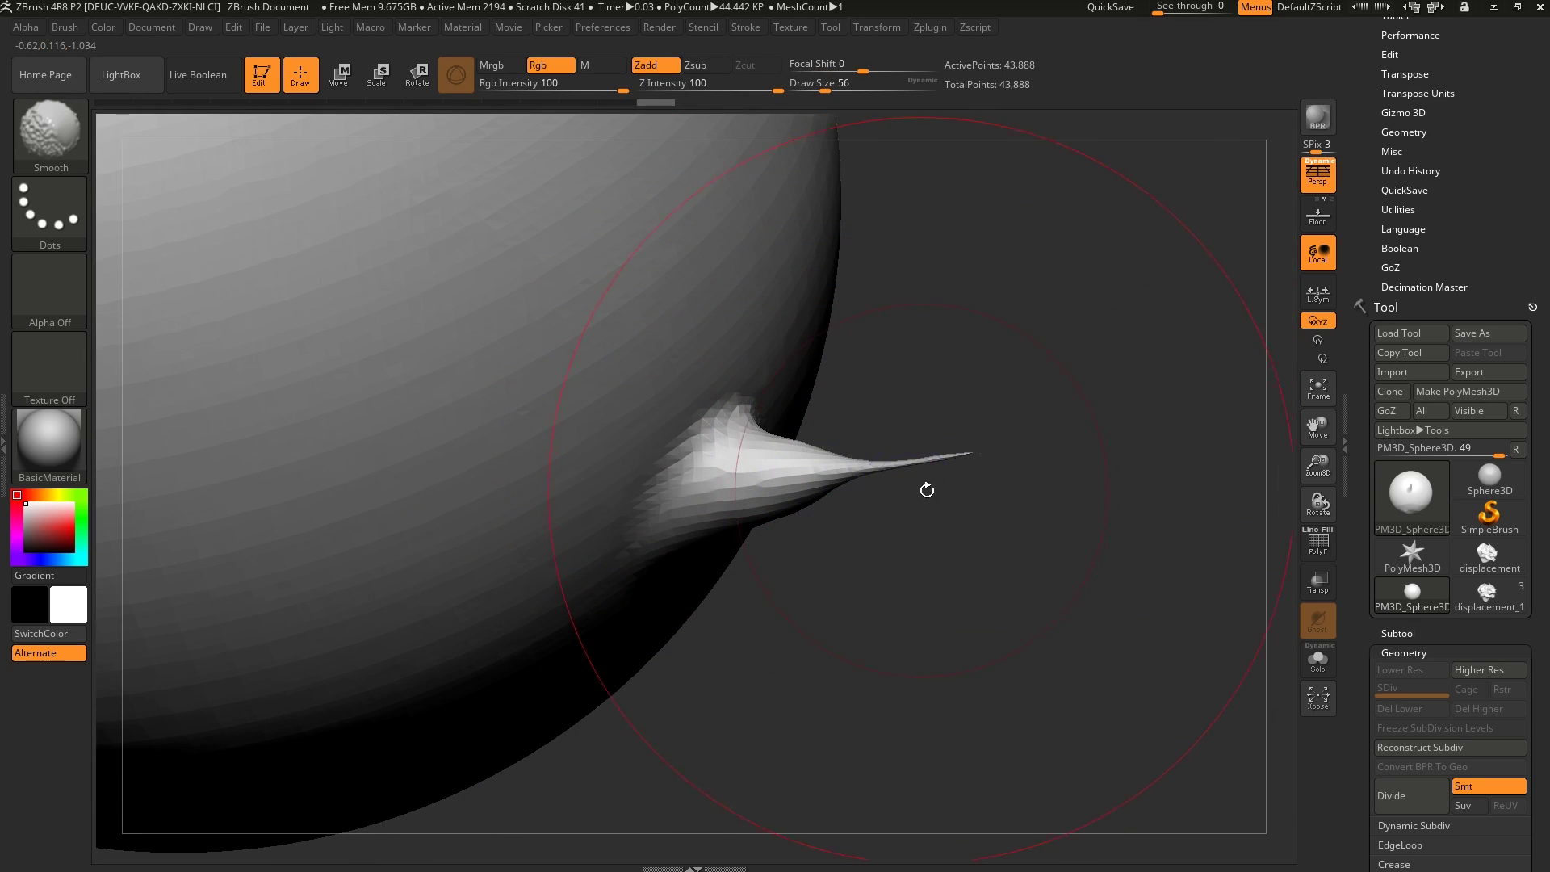
{"action": "key", "text": "ctrl+z"}
- Smooth the spike from its tip down toward the sphere, raising the draw size to 217
{"action": "left_click_drag", "start_coordinate": [946, 467], "coordinate": [945, 462], "text": "shift"}
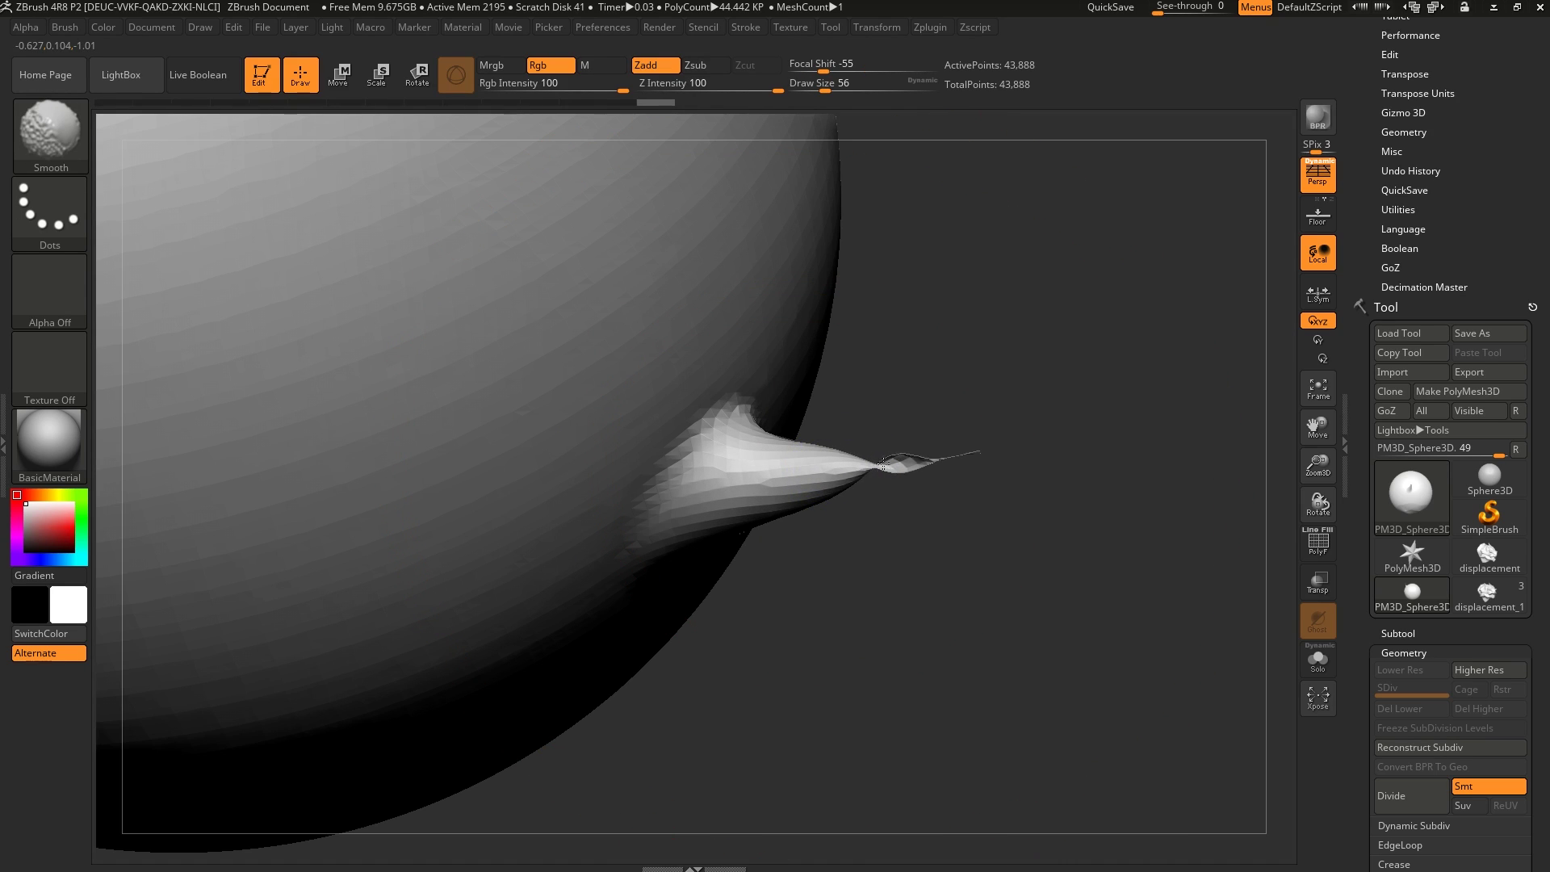
{"action": "left_click_drag", "start_coordinate": [882, 464], "coordinate": [895, 464], "text": "shift"}
{"action": "key", "text": "s"}
{"action": "left_click_drag", "start_coordinate": [825, 84], "coordinate": [857, 83], "text": "shift"}
{"action": "mouse_move", "coordinate": [883, 484]}
{"action": "left_mouse_down", "text": "shift"}
{"action": "mouse_move", "coordinate": [815, 484]}
{"action": "mouse_move", "coordinate": [846, 486]}
{"action": "mouse_move", "coordinate": [831, 462]}
{"action": "left_mouse_up", "text": "shift"}
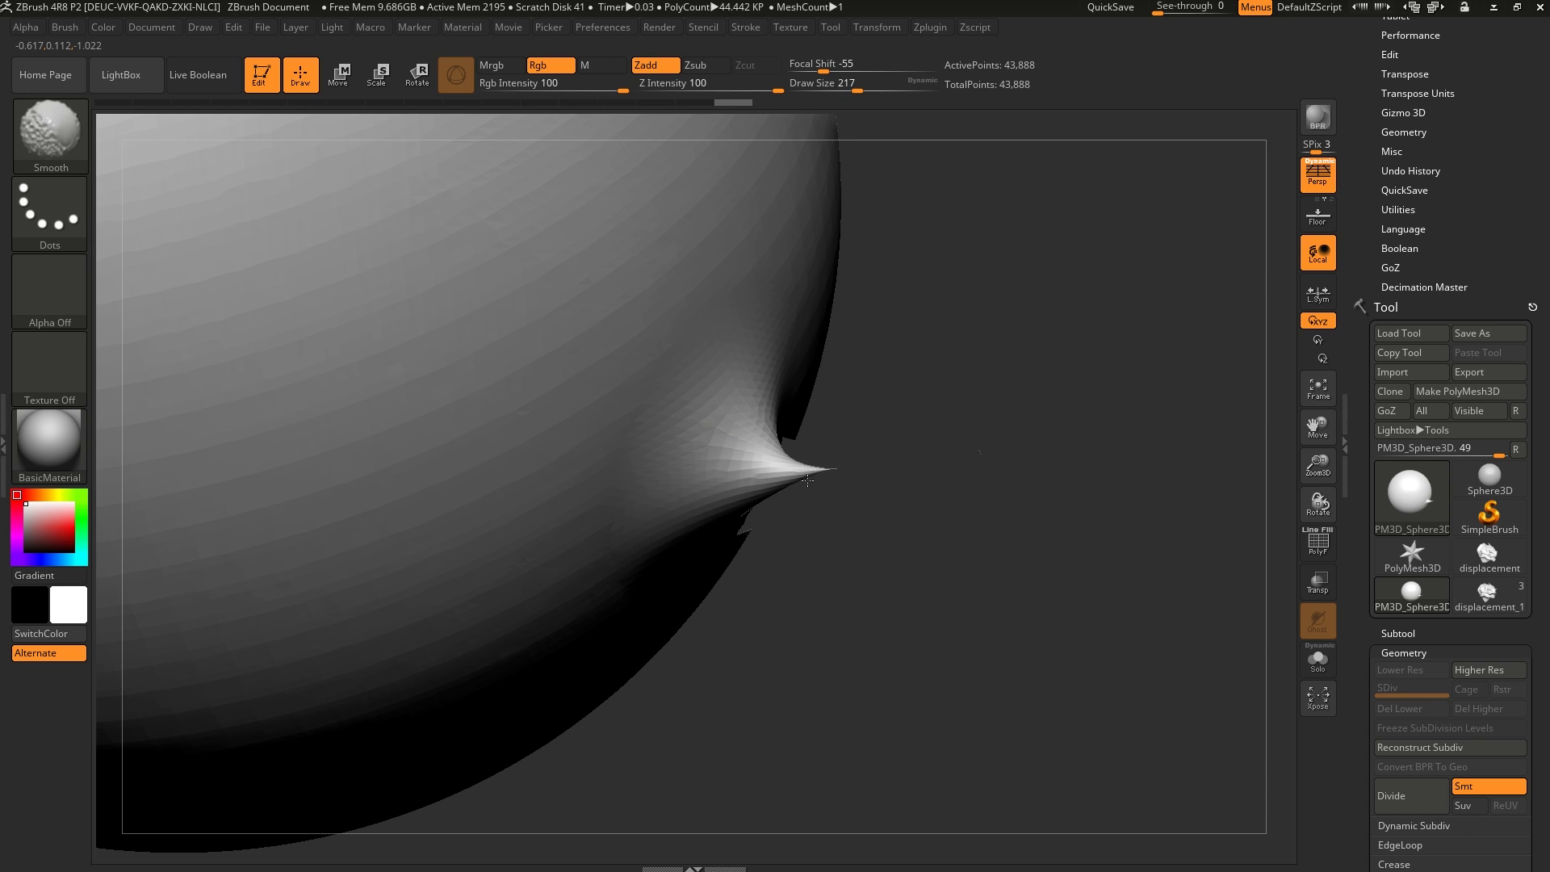
{"action": "left_click_drag", "start_coordinate": [807, 481], "coordinate": [777, 485], "text": "shift"}
{"action": "mouse_move", "coordinate": [777, 484]}
{"action": "right_mouse_down"}
{"action": "mouse_move", "coordinate": [390, 537]}
{"action": "mouse_move", "coordinate": [745, 515]}
{"action": "right_mouse_up"}
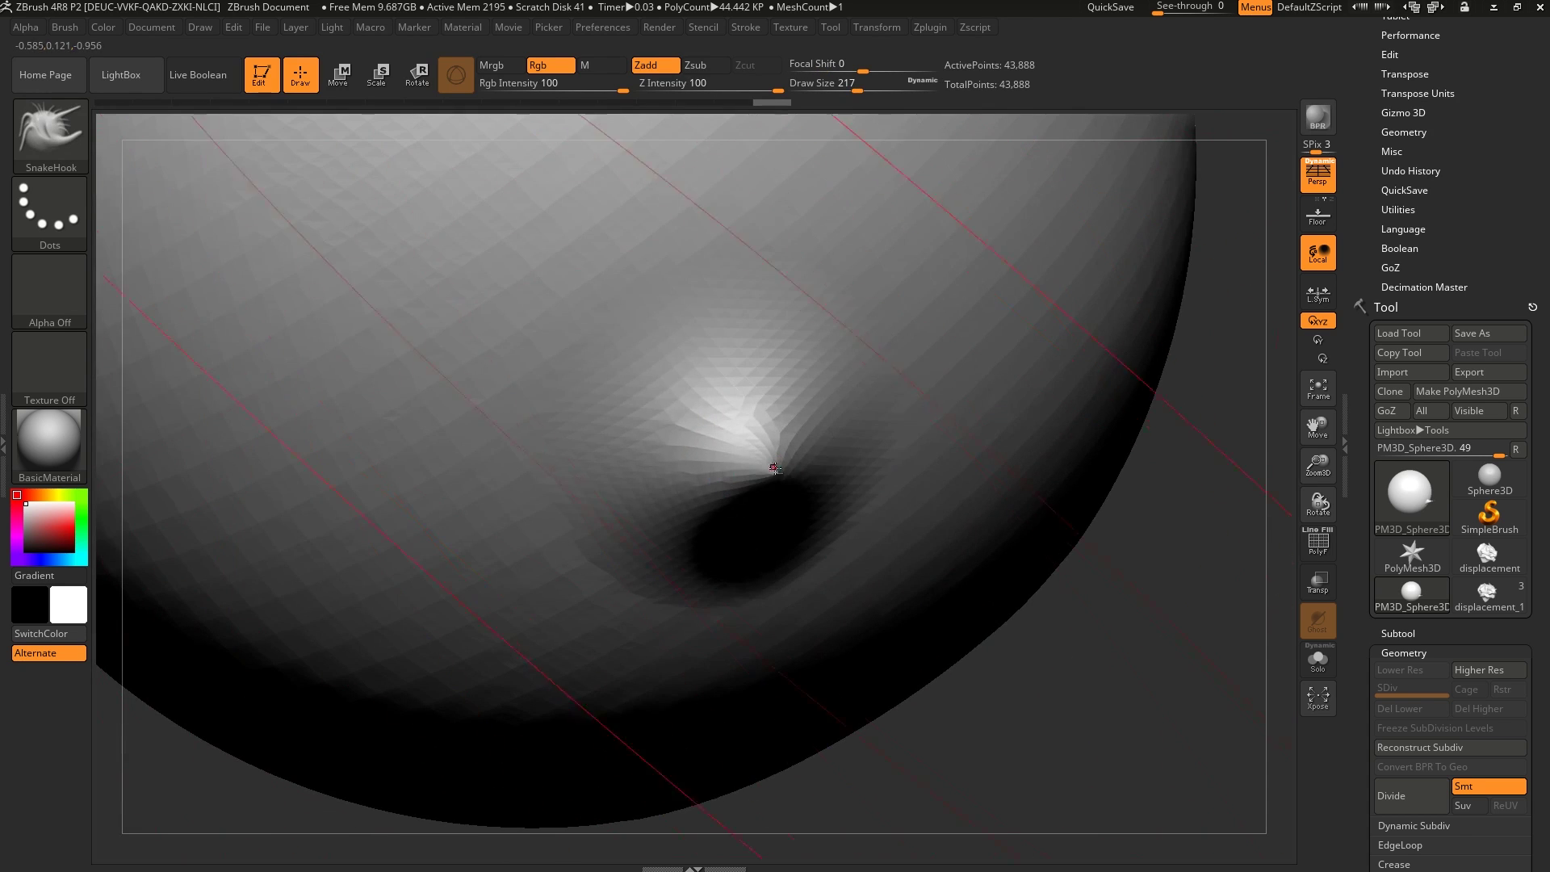
- Smooth the remaining spike on the sphere further down, working on its tip and base from several viewing angles
{"action": "key", "text": "shift"}
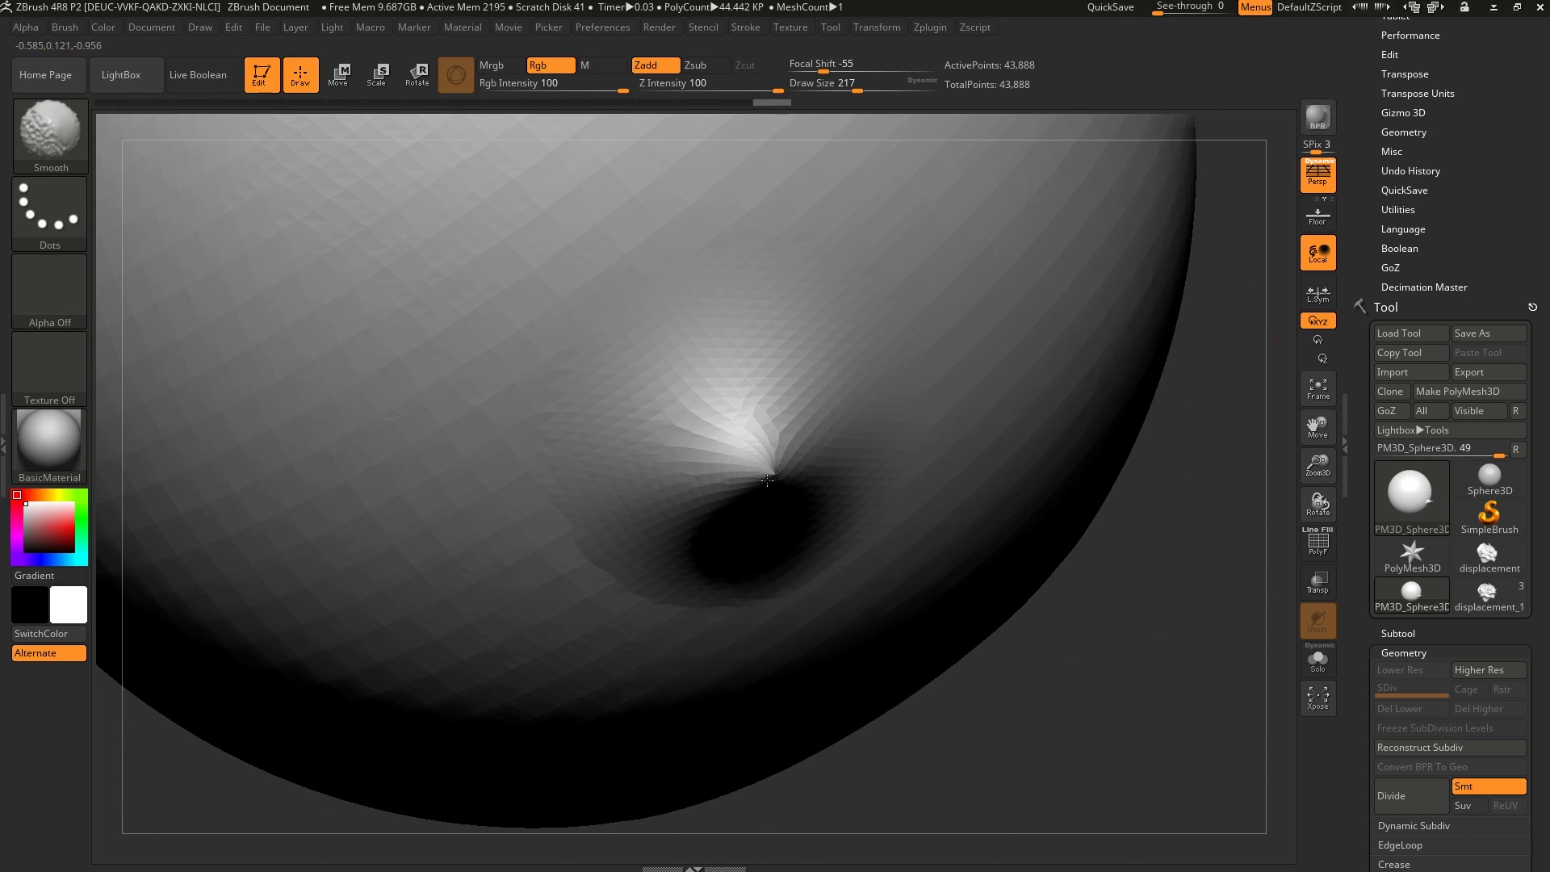
{"action": "left_click_drag", "start_coordinate": [766, 480], "coordinate": [772, 479], "text": "shift"}
{"action": "right_click_drag", "start_coordinate": [771, 479], "coordinate": [929, 474]}
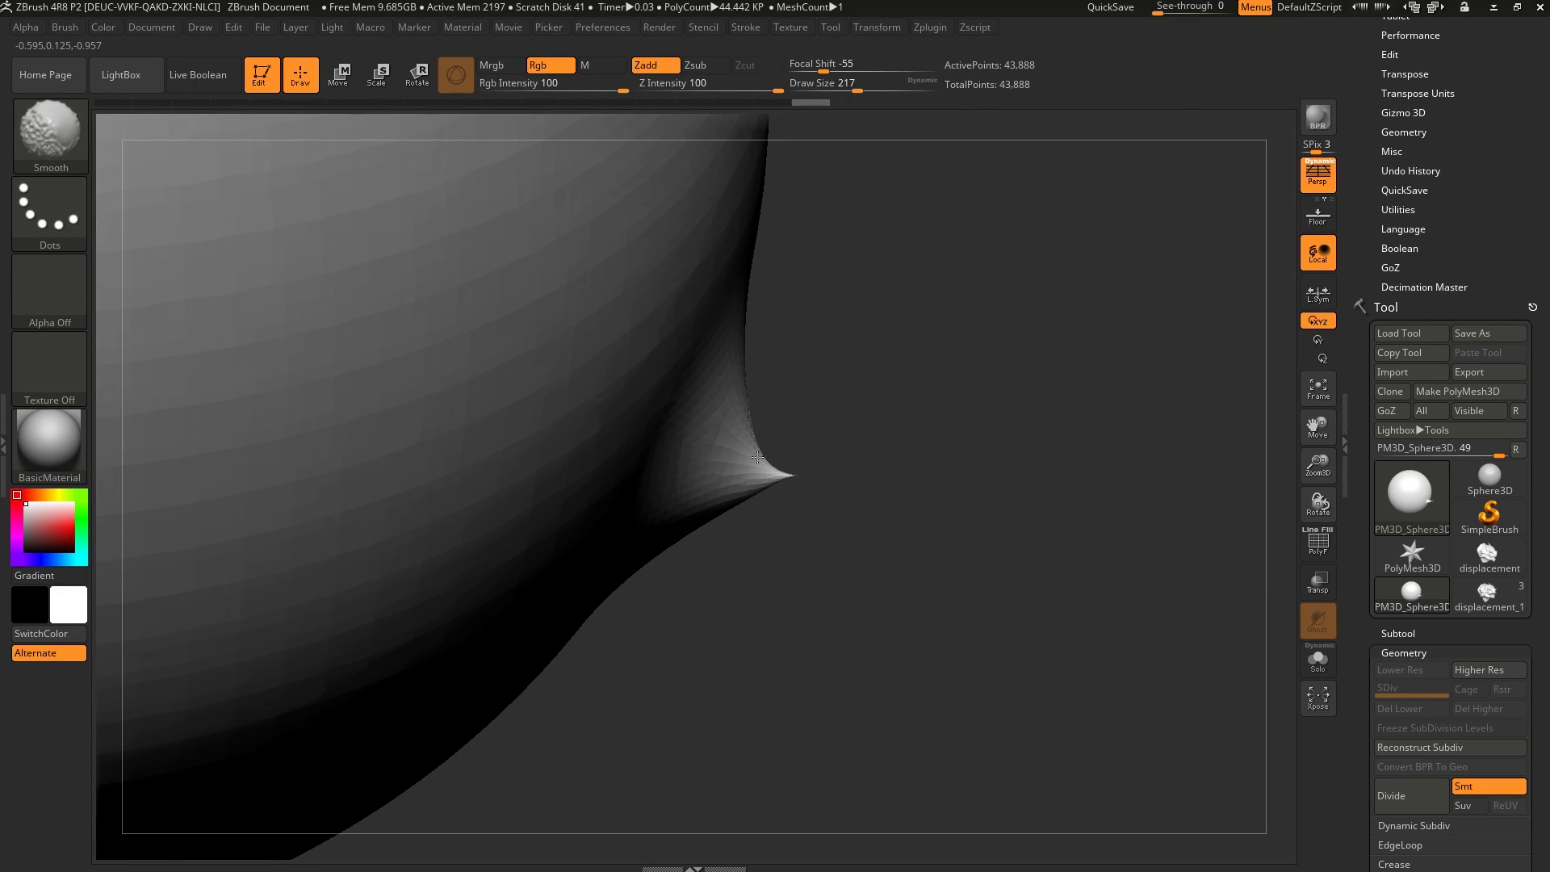
{"action": "left_click_drag", "start_coordinate": [724, 488], "coordinate": [756, 484], "text": "shift"}
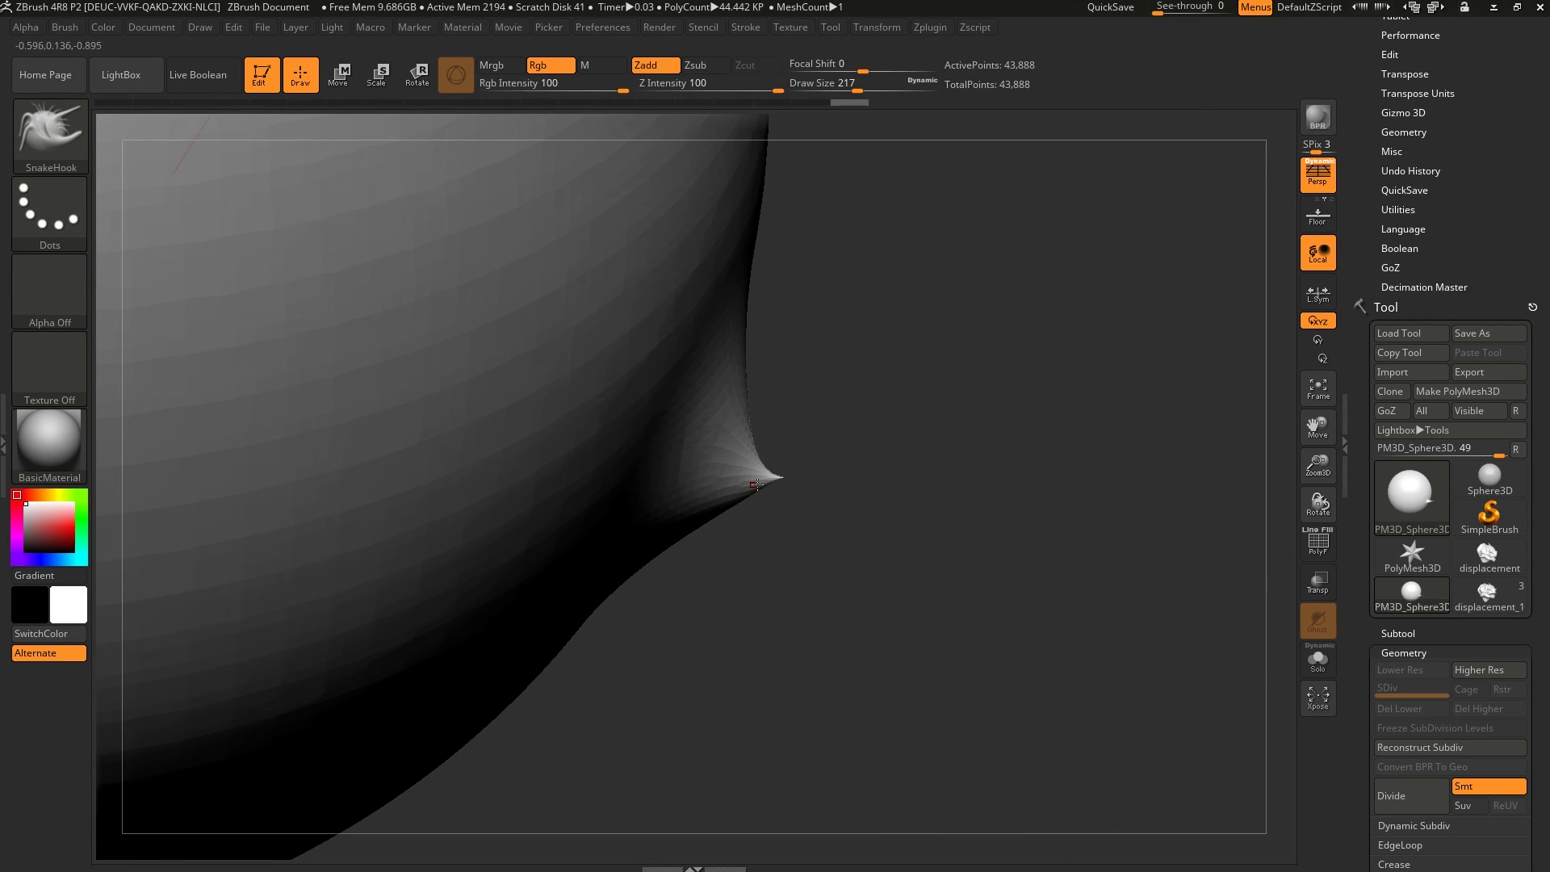
{"action": "right_click_drag", "start_coordinate": [776, 474], "coordinate": [763, 483]}
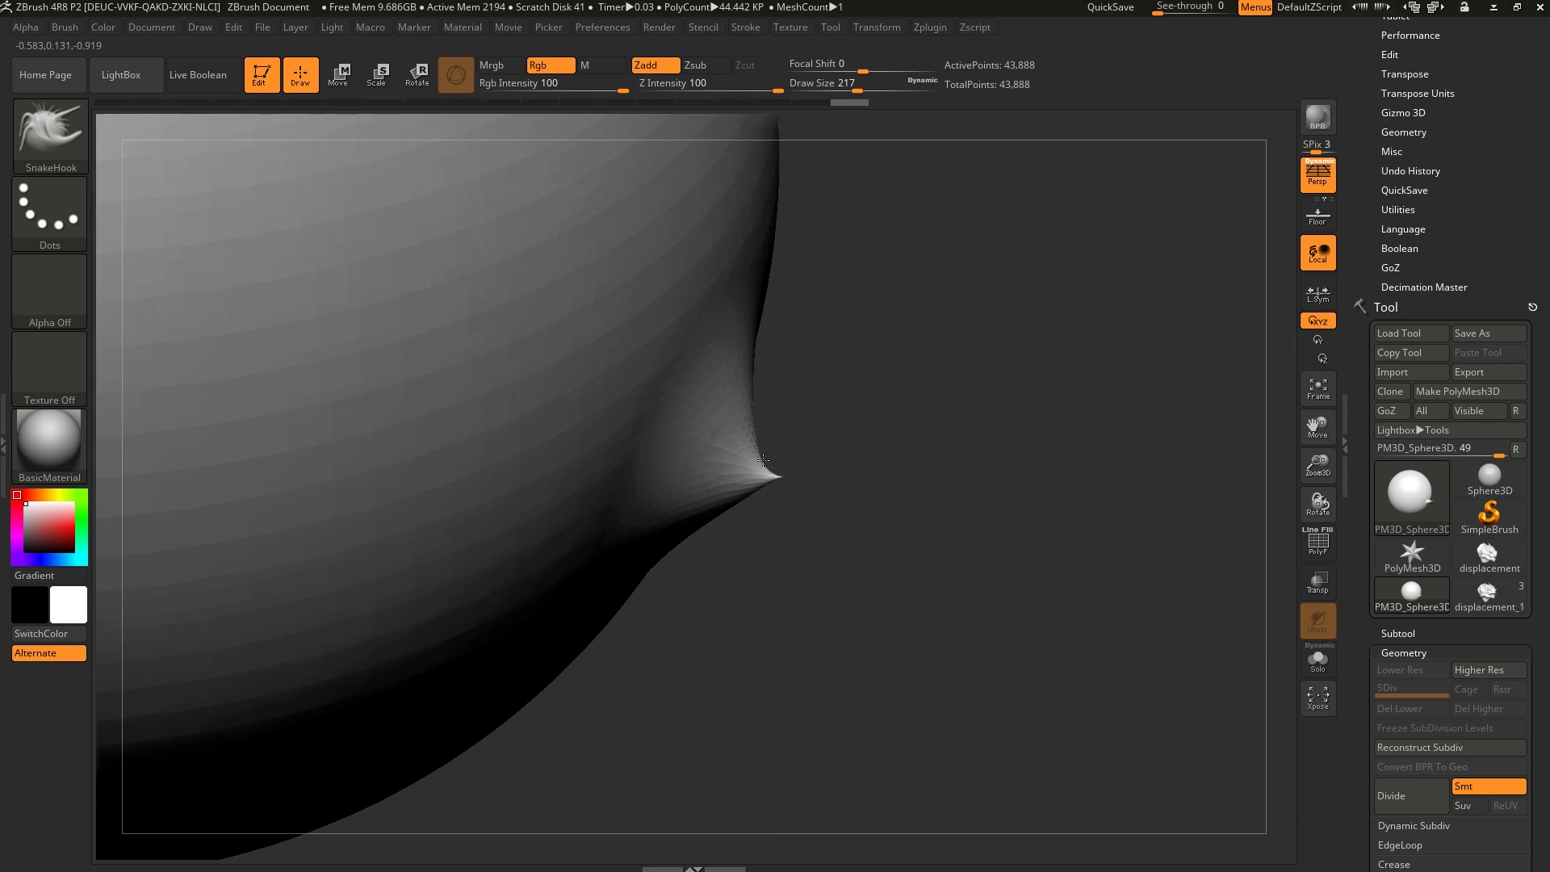
{"action": "key", "text": "shift"}
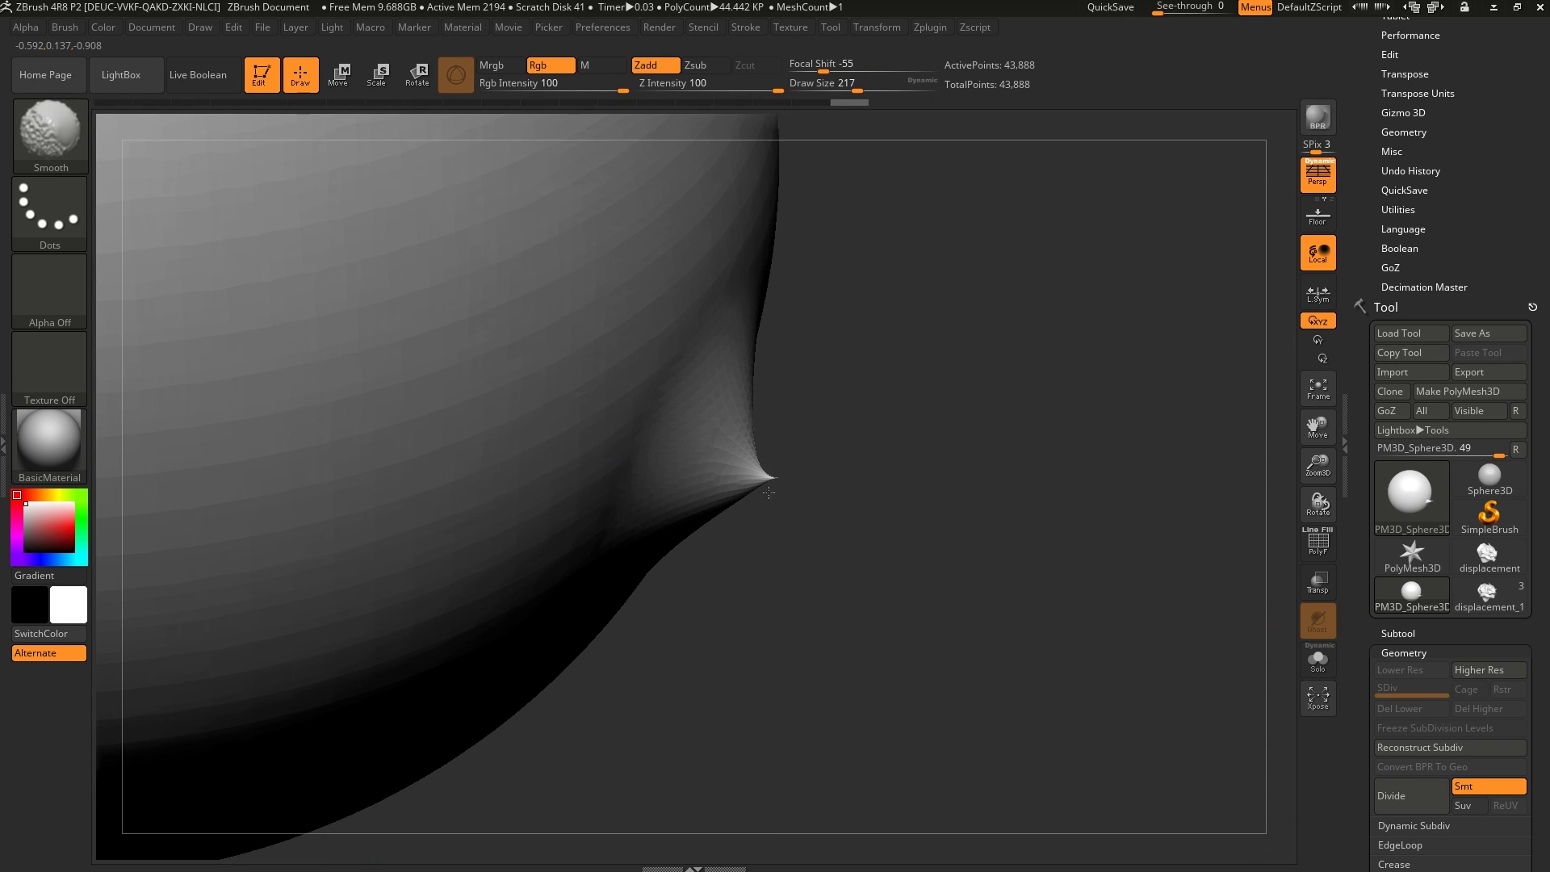
{"action": "right_click_drag", "start_coordinate": [751, 491], "coordinate": [767, 510]}
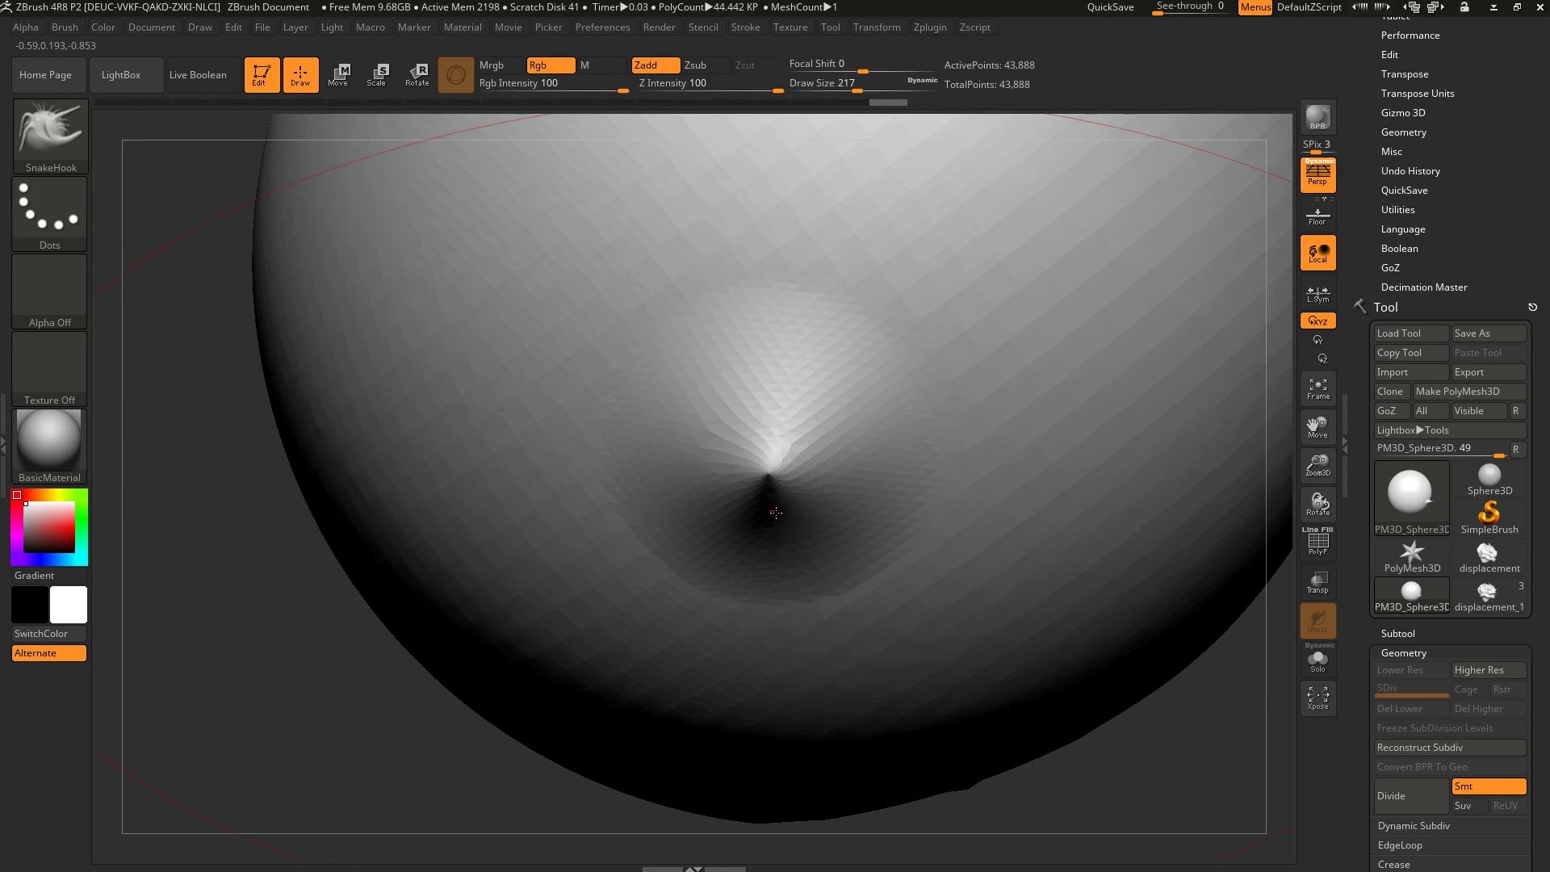
- Switch to the ClayBuildup brush, reduce the draw size to 187 and smooth the small peak on the sphere
{"action": "key", "text": "b"}
{"action": "key", "text": "c"}
{"action": "key", "text": "b"}
{"action": "left_click_drag", "start_coordinate": [777, 467], "coordinate": [764, 469]}
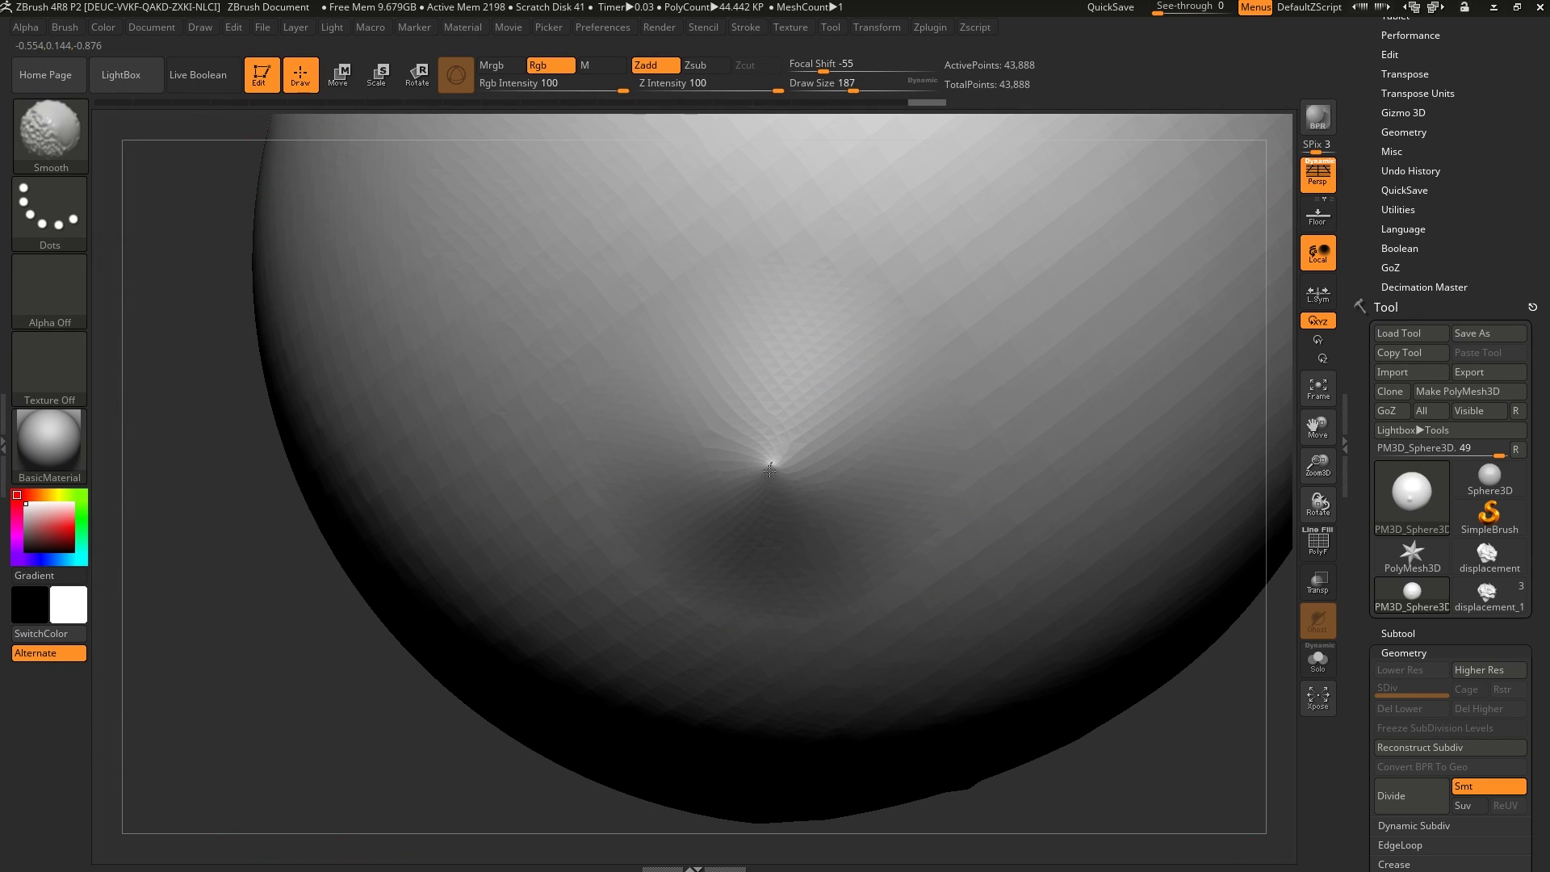
{"action": "mouse_move", "coordinate": [769, 470]}
{"action": "right_mouse_down"}
{"action": "mouse_move", "coordinate": [952, 460]}
{"action": "mouse_move", "coordinate": [775, 436]}
{"action": "mouse_move", "coordinate": [940, 489]}
{"action": "right_mouse_up"}
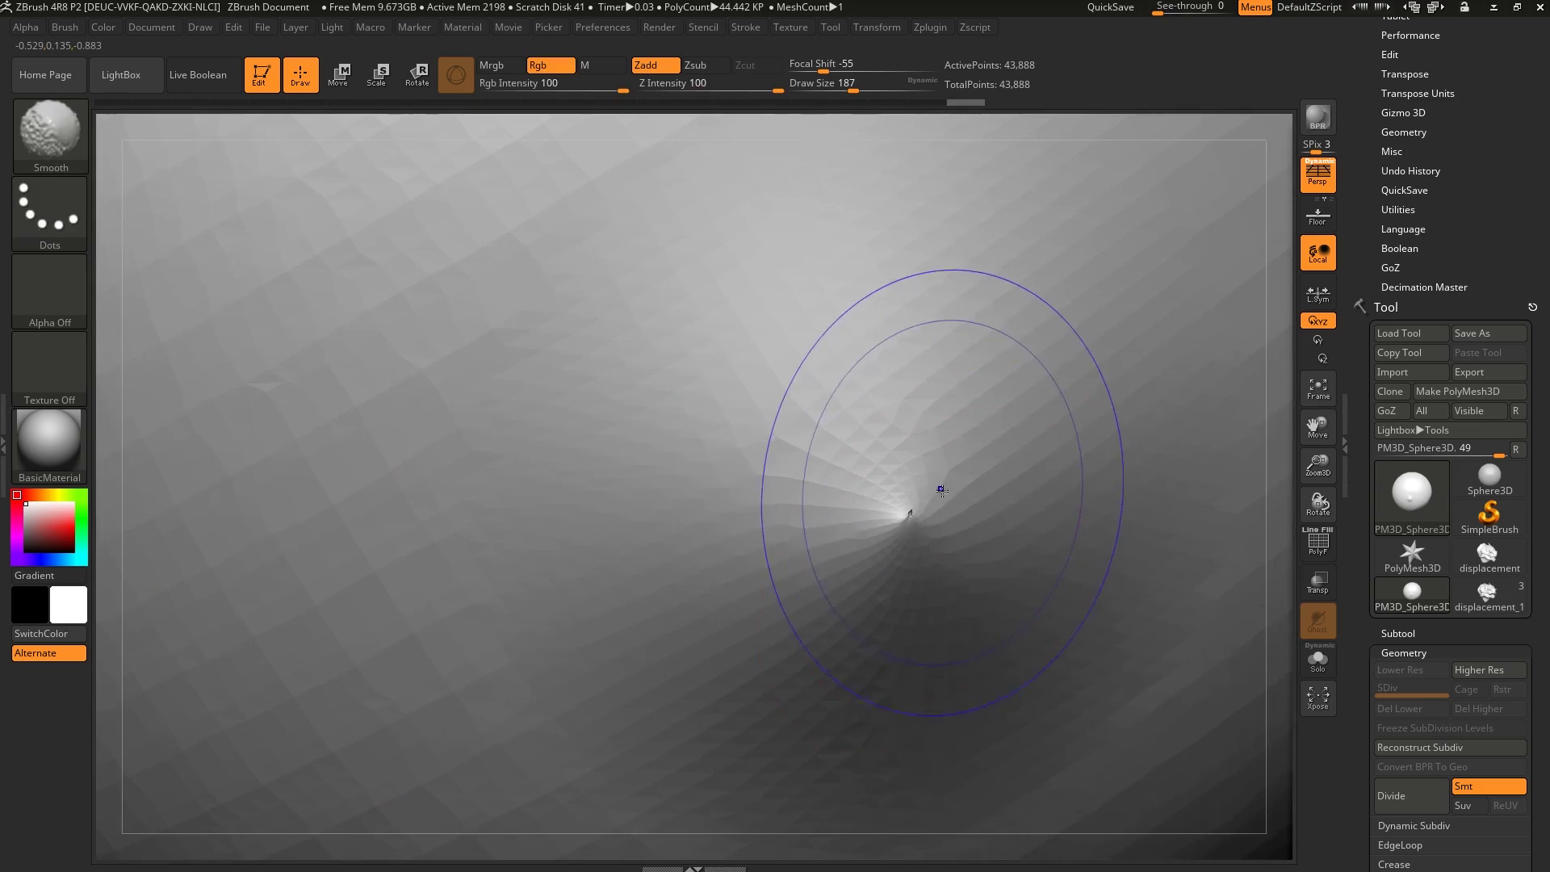
{"action": "left_click_drag", "start_coordinate": [941, 489], "coordinate": [901, 520], "text": "shift"}
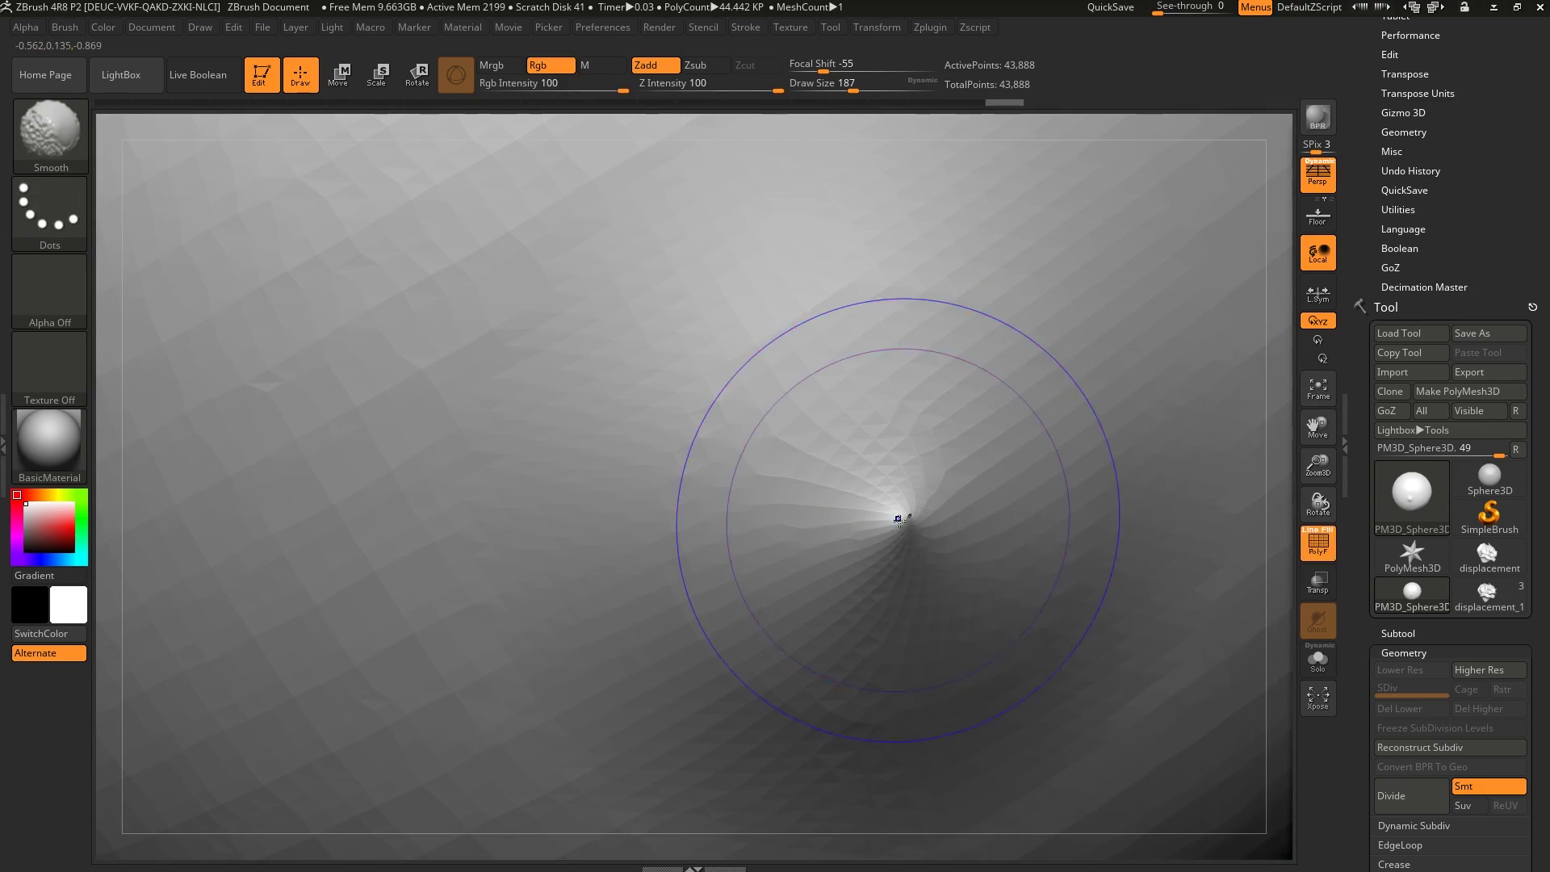
- Show the sphere's wireframe and smooth the dense polygons around the small peak
{"action": "key", "text": "shift+f"}
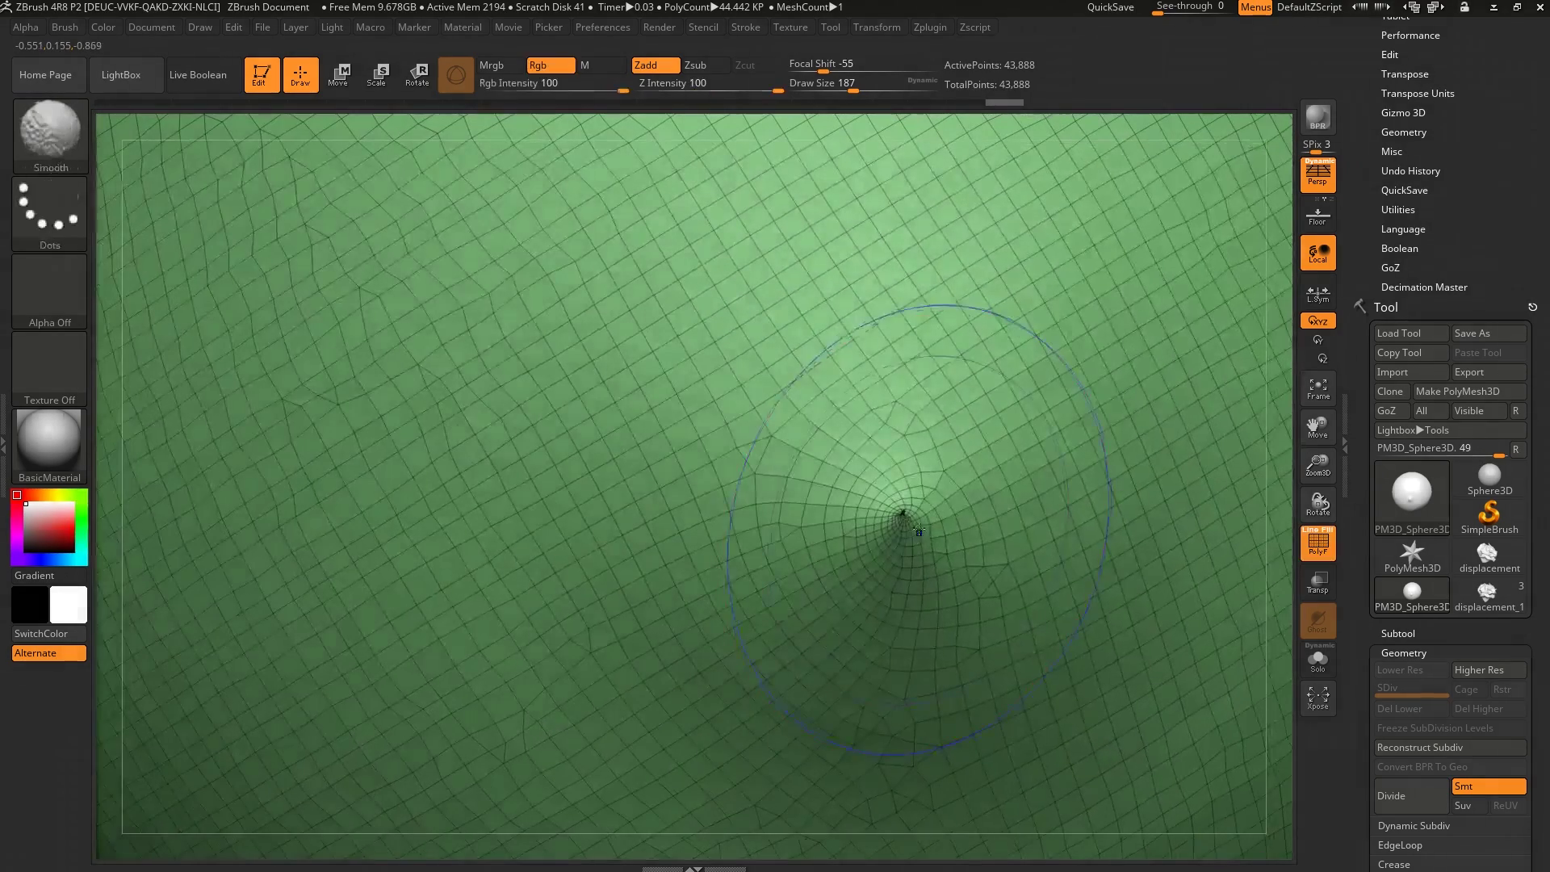
{"action": "mouse_move", "coordinate": [918, 530]}
{"action": "left_mouse_down", "text": "shift"}
{"action": "mouse_move", "coordinate": [896, 551]}
{"action": "mouse_move", "coordinate": [910, 498]}
{"action": "left_mouse_up", "text": "shift"}
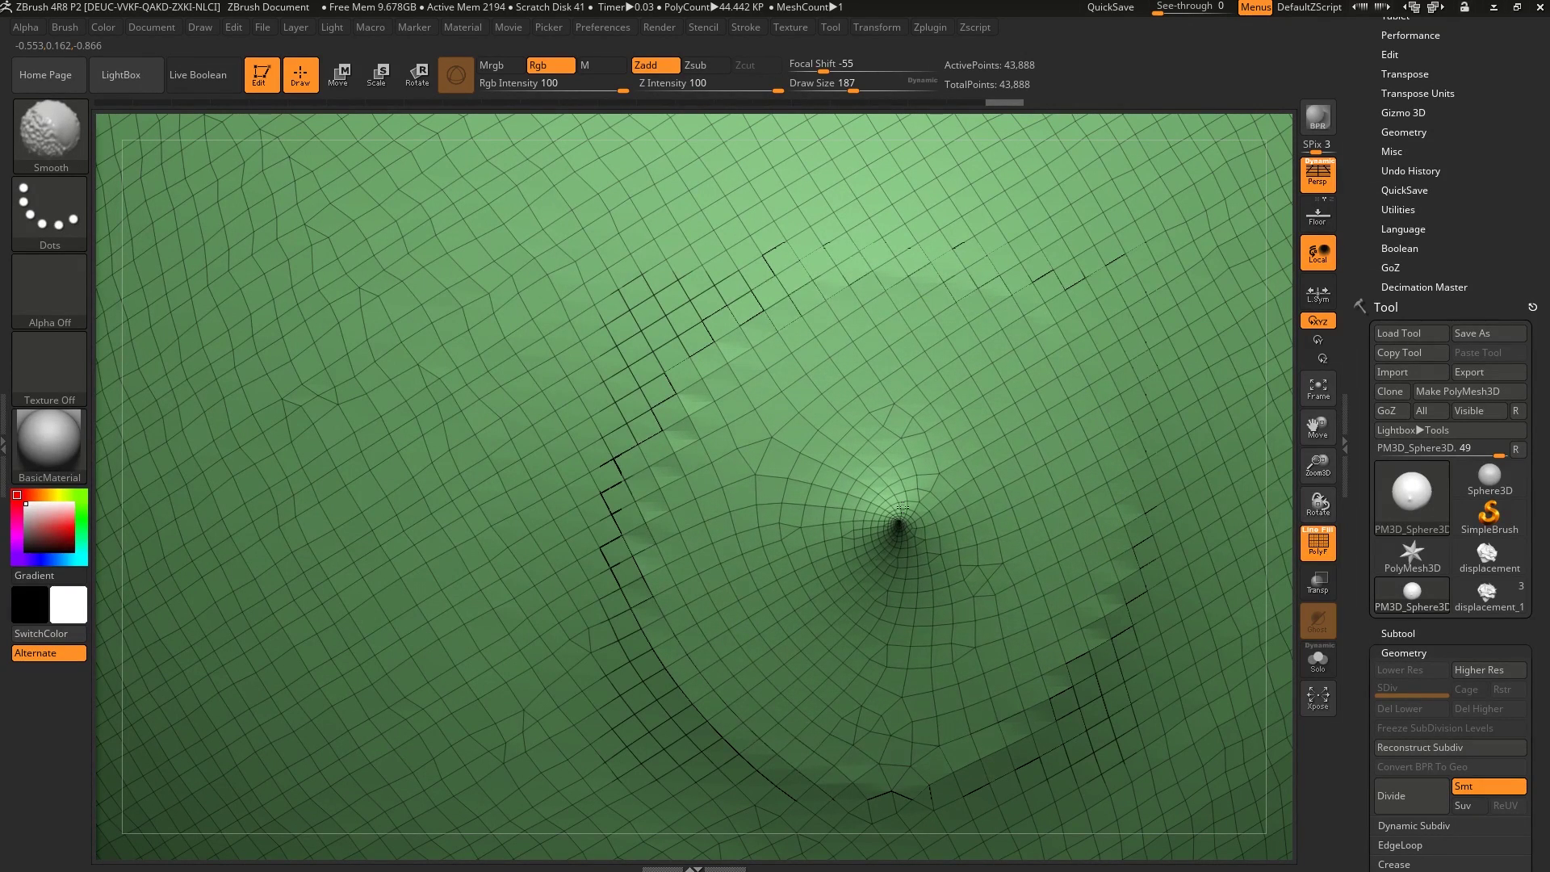
{"action": "mouse_move", "coordinate": [872, 548]}
{"action": "left_mouse_down", "text": "shift"}
{"action": "mouse_move", "coordinate": [908, 479]}
{"action": "mouse_move", "coordinate": [866, 559]}
{"action": "left_mouse_up", "text": "shift"}
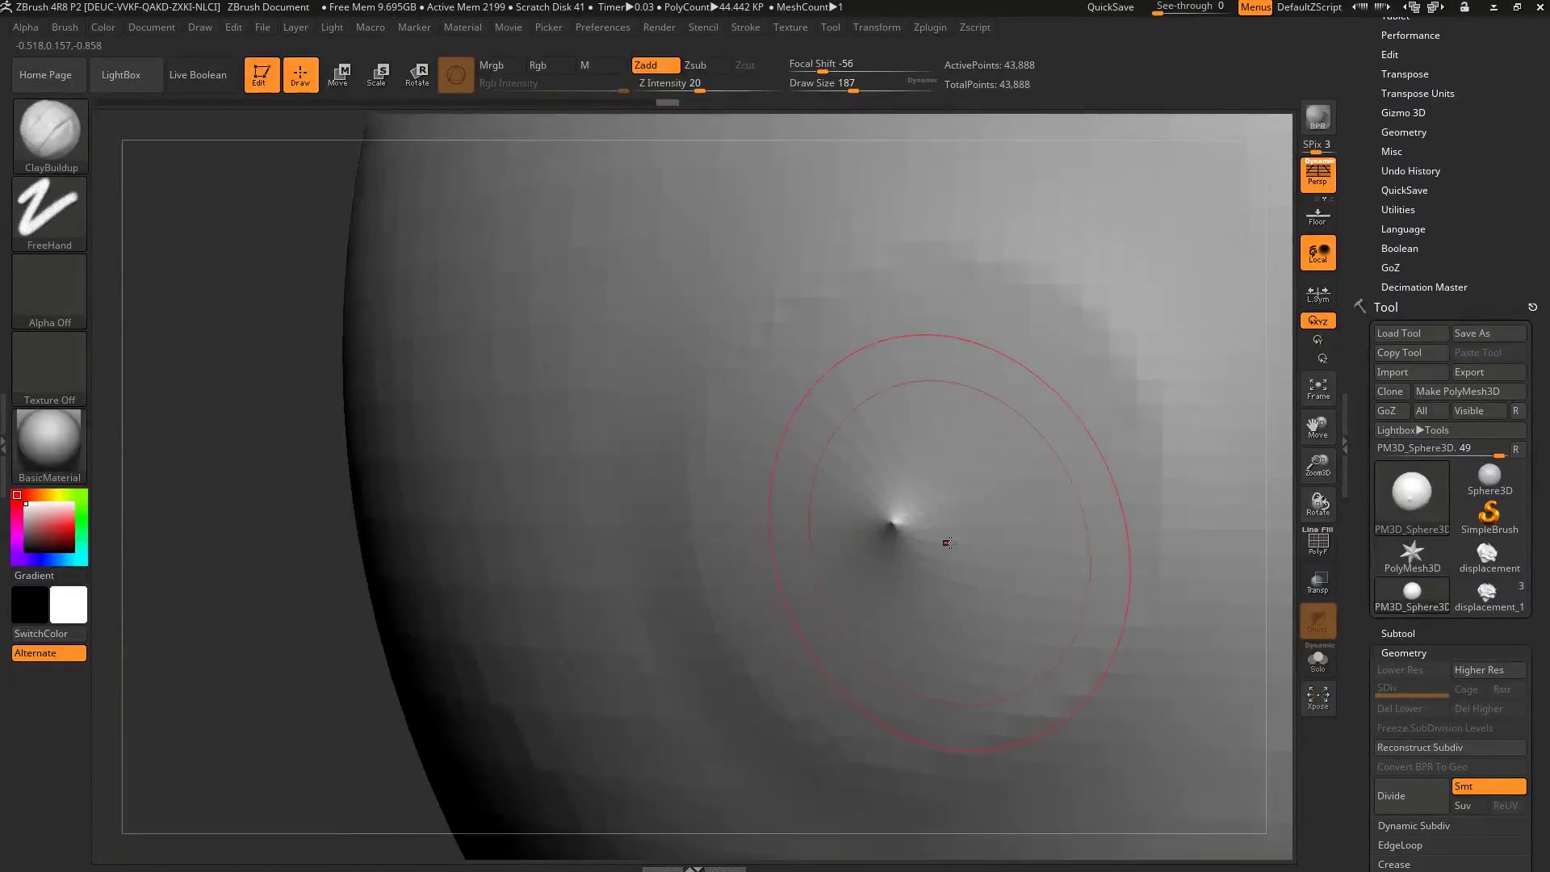
- Switch back to the displacement_1 creature head tool
{"action": "mouse_move", "coordinate": [949, 543]}
{"action": "right_mouse_down", "text": "ctrl"}
{"action": "mouse_move", "coordinate": [907, 553]}
{"action": "mouse_move", "coordinate": [943, 530]}
{"action": "mouse_move", "coordinate": [832, 462]}
{"action": "right_mouse_up", "text": "ctrl"}
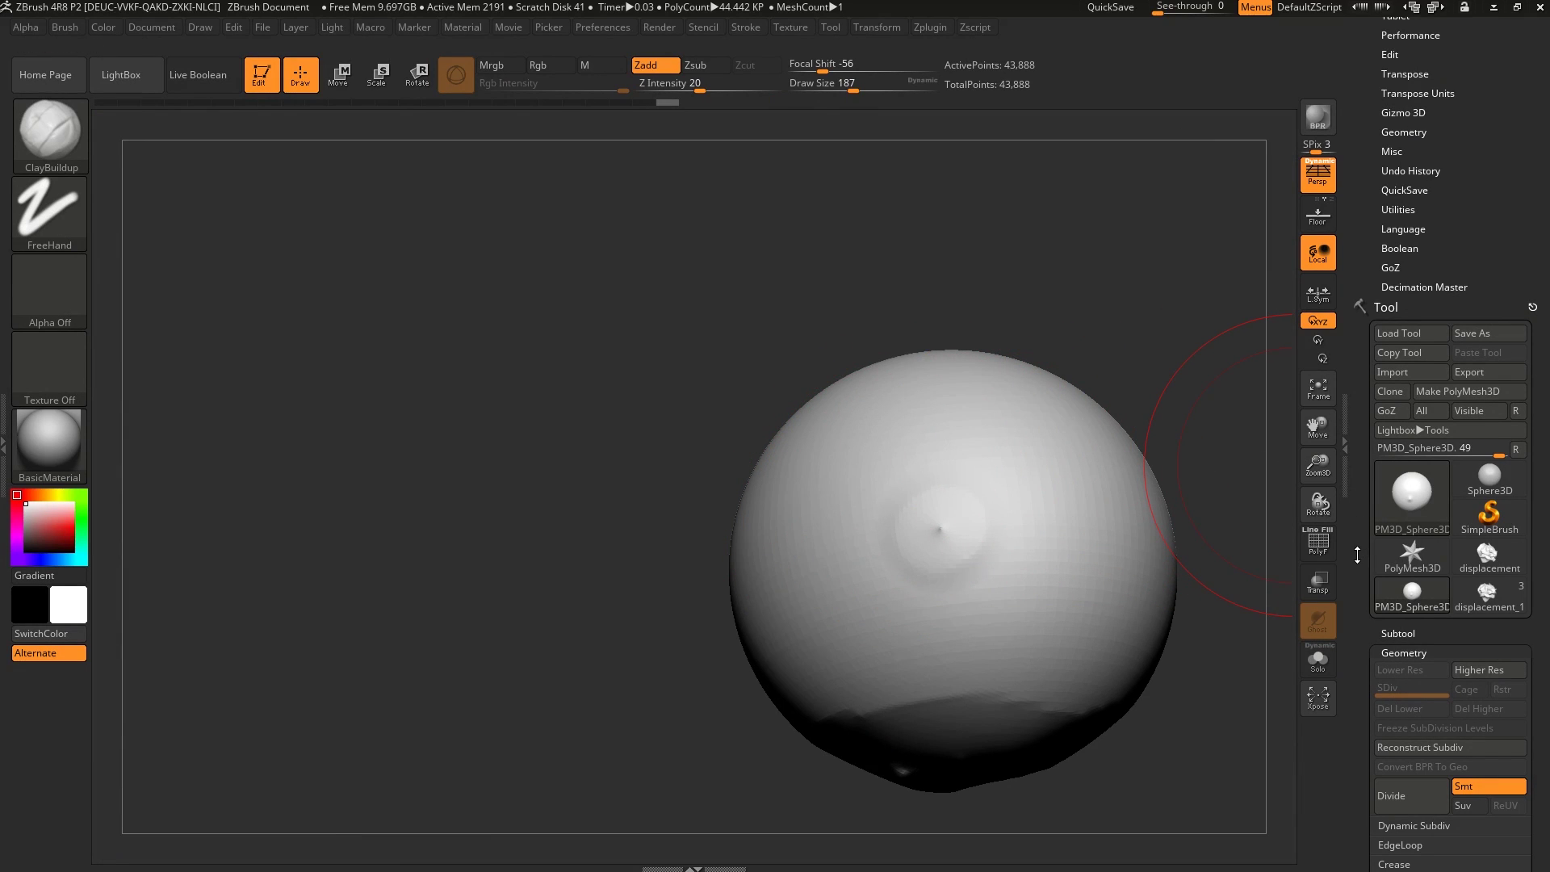
{"action": "left_click_drag", "start_coordinate": [1357, 554], "coordinate": [1357, 512]}
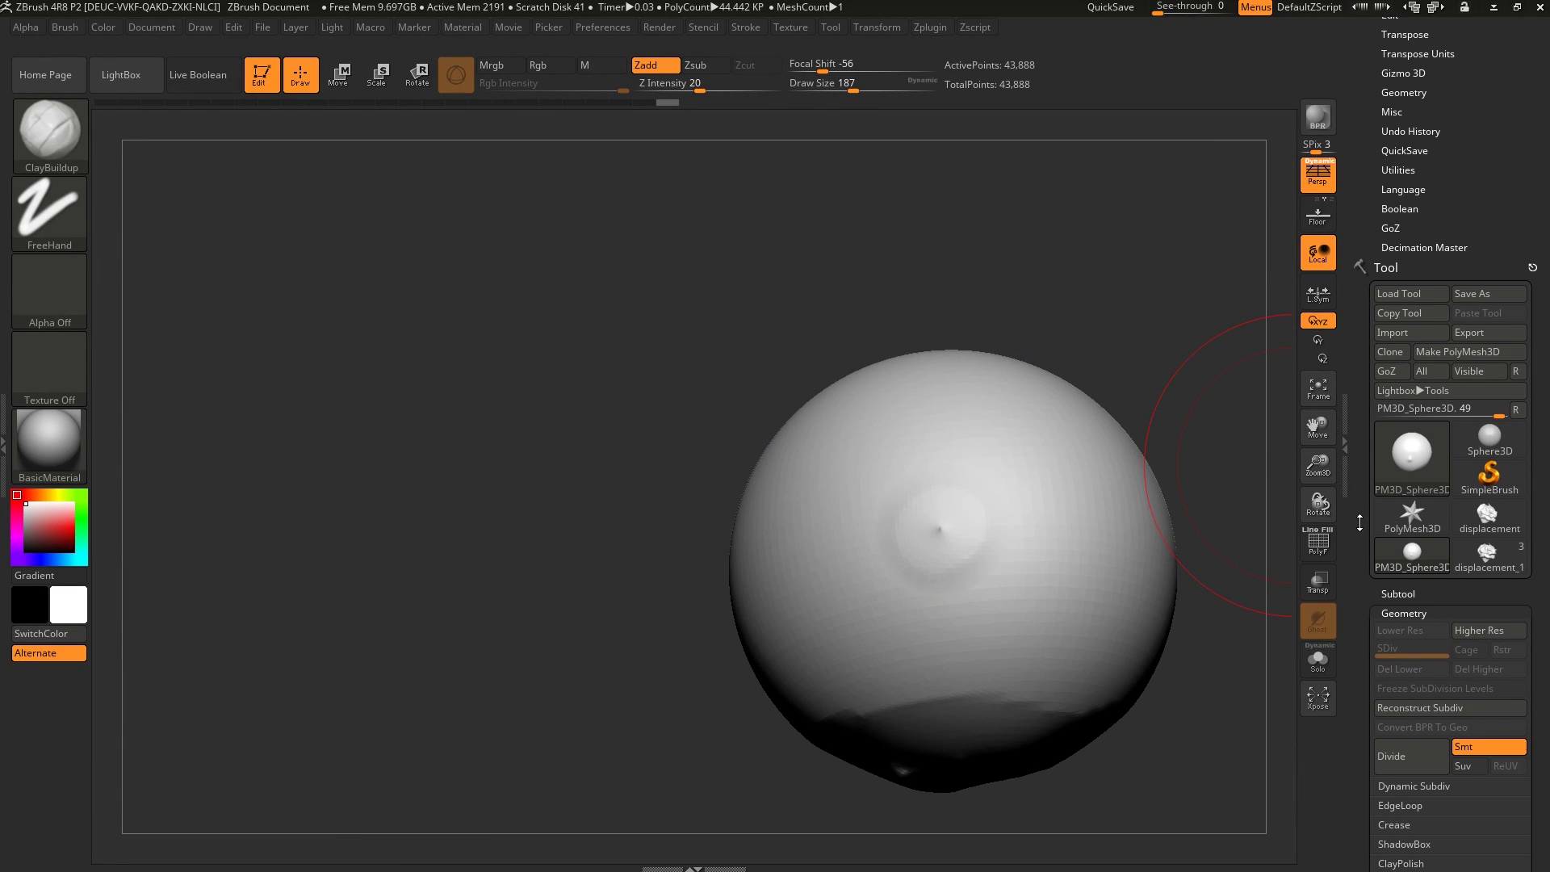
{"action": "left_click", "coordinate": [1487, 554]}
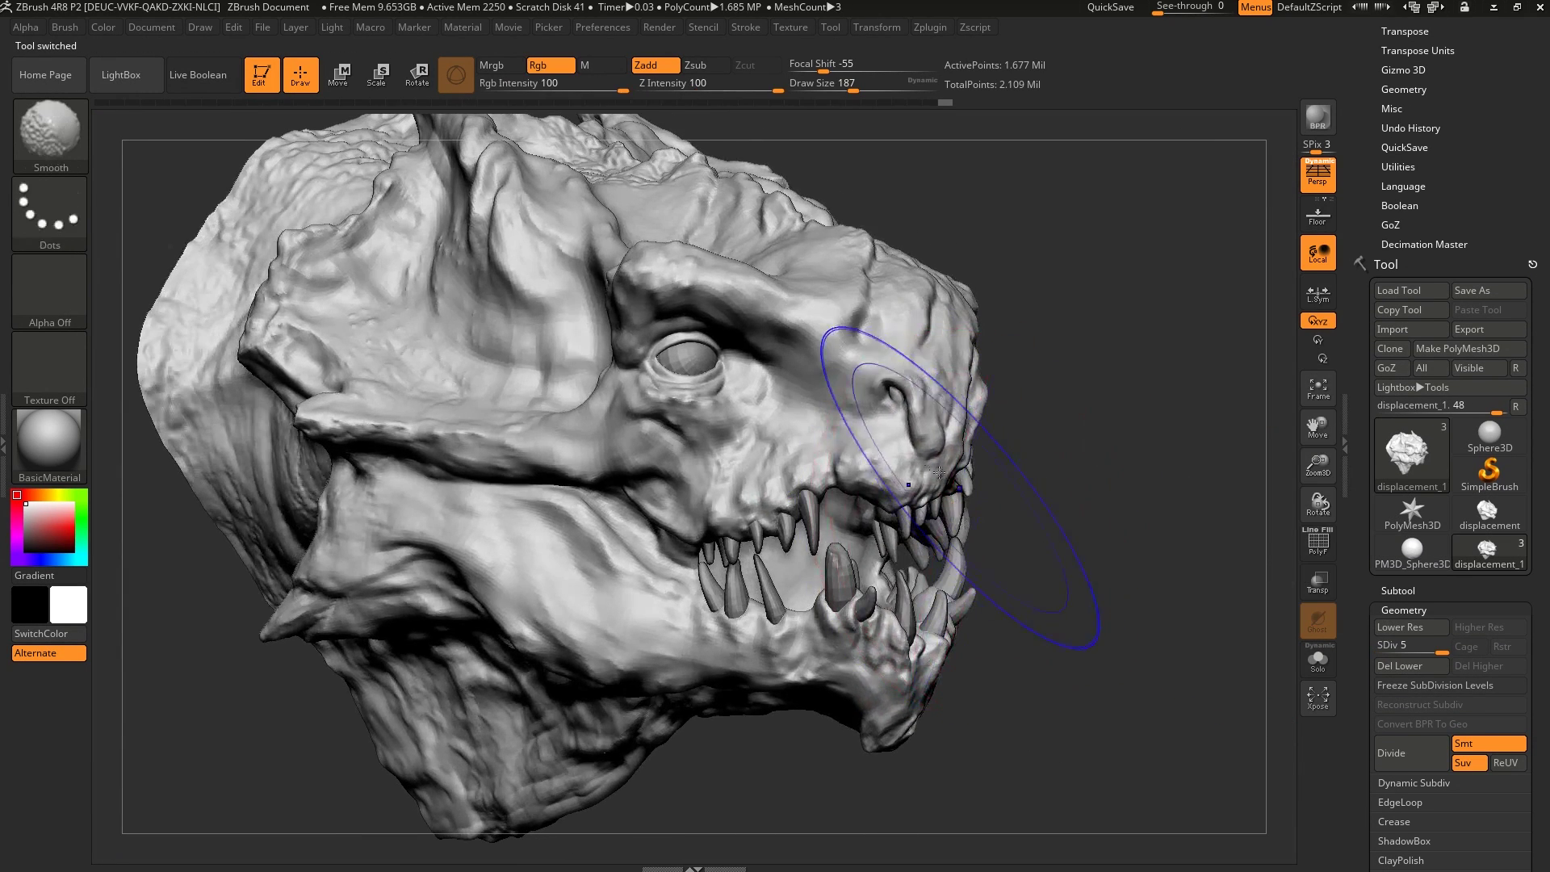
{"action": "key", "text": "shift+f"}
{"action": "key", "text": "shift+f"}
{"action": "right_click_drag", "start_coordinate": [1008, 461], "coordinate": [971, 458]}
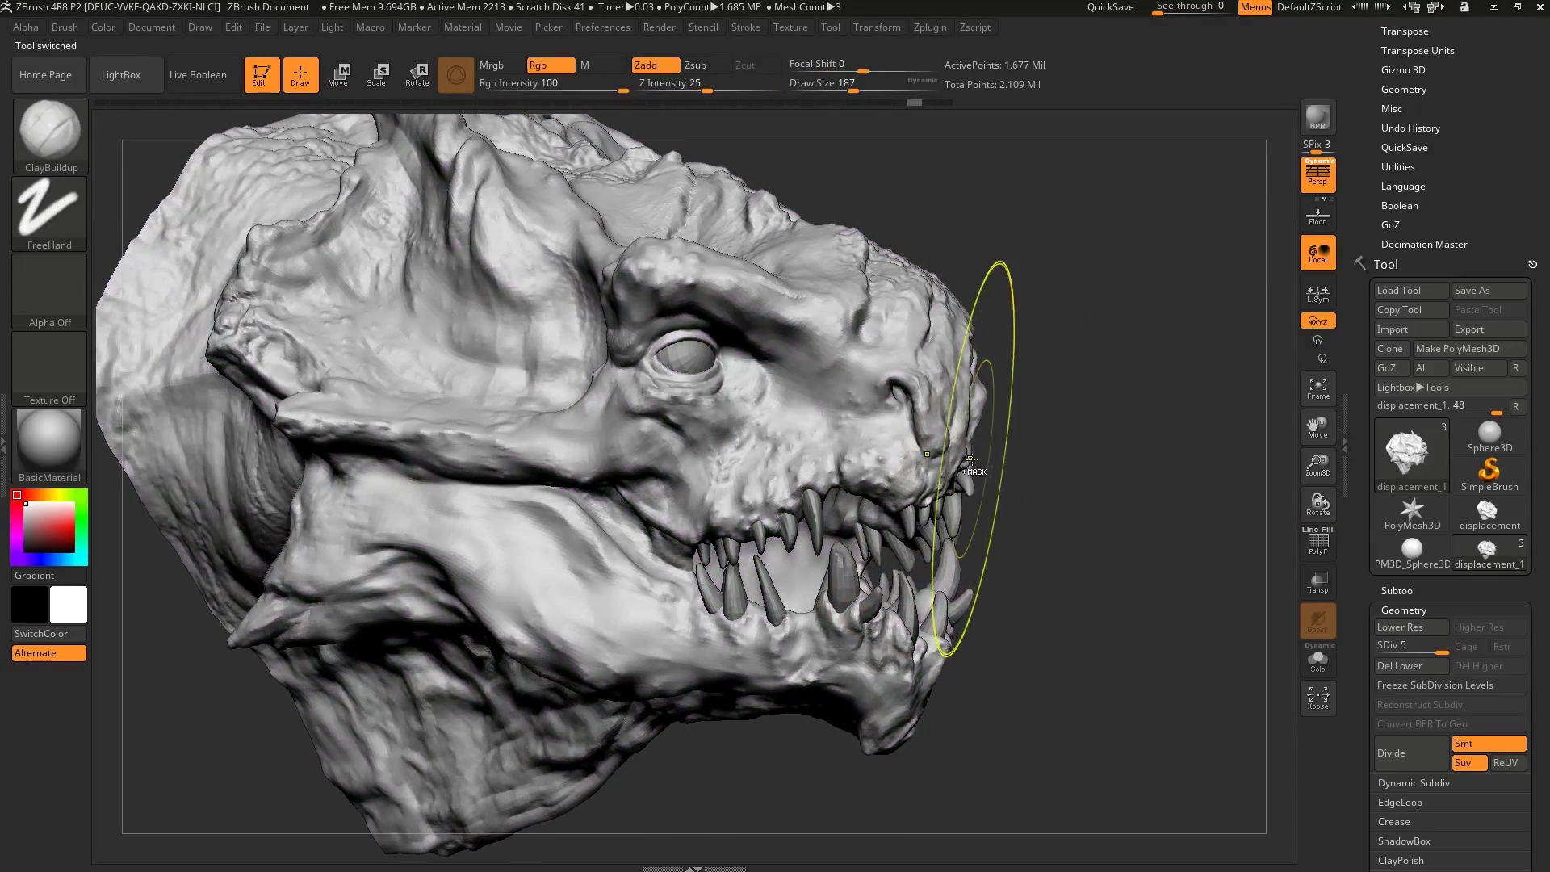
- Undo the earlier smoothing strokes on the creature head and bring the whole head into view
{"action": "key", "text": "ctrl+z"}
{"action": "key", "text": "ctrl+z"}
{"action": "key", "text": "ctrl+z"}
{"action": "key", "text": "ctrl+z"}
{"action": "key", "text": "ctrl+z"}
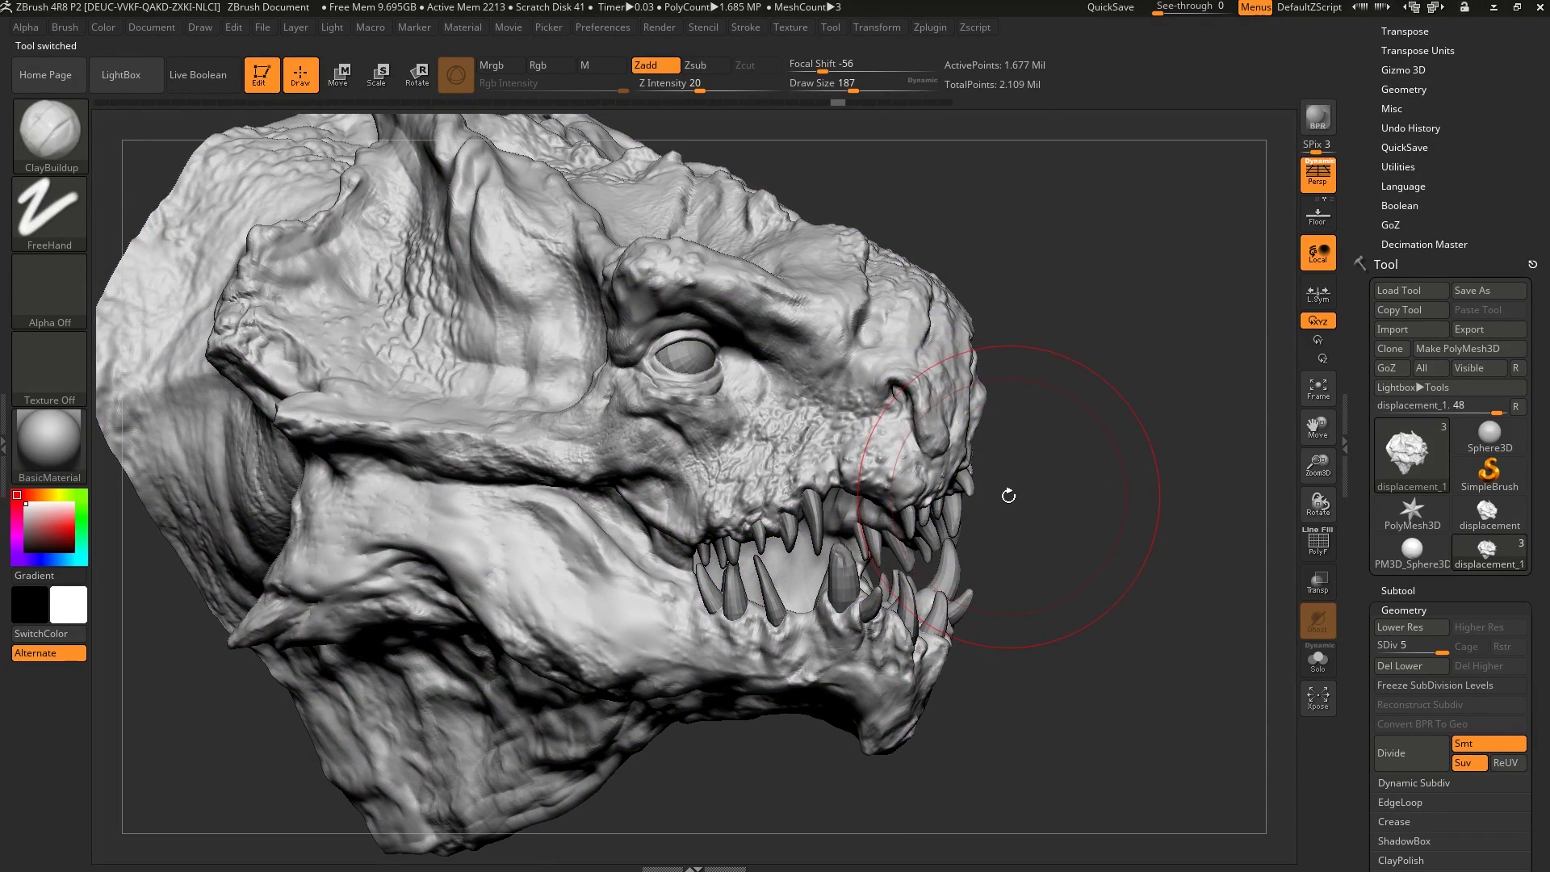
{"action": "left_click_drag", "start_coordinate": [1010, 487], "coordinate": [1066, 563]}
{"action": "left_click_drag", "start_coordinate": [1066, 563], "coordinate": [1096, 520], "text": "alt"}
- Open the Deformation settings and lower the creature head by two subdivision levels
{"action": "left_click_drag", "start_coordinate": [1349, 570], "coordinate": [1350, 295]}
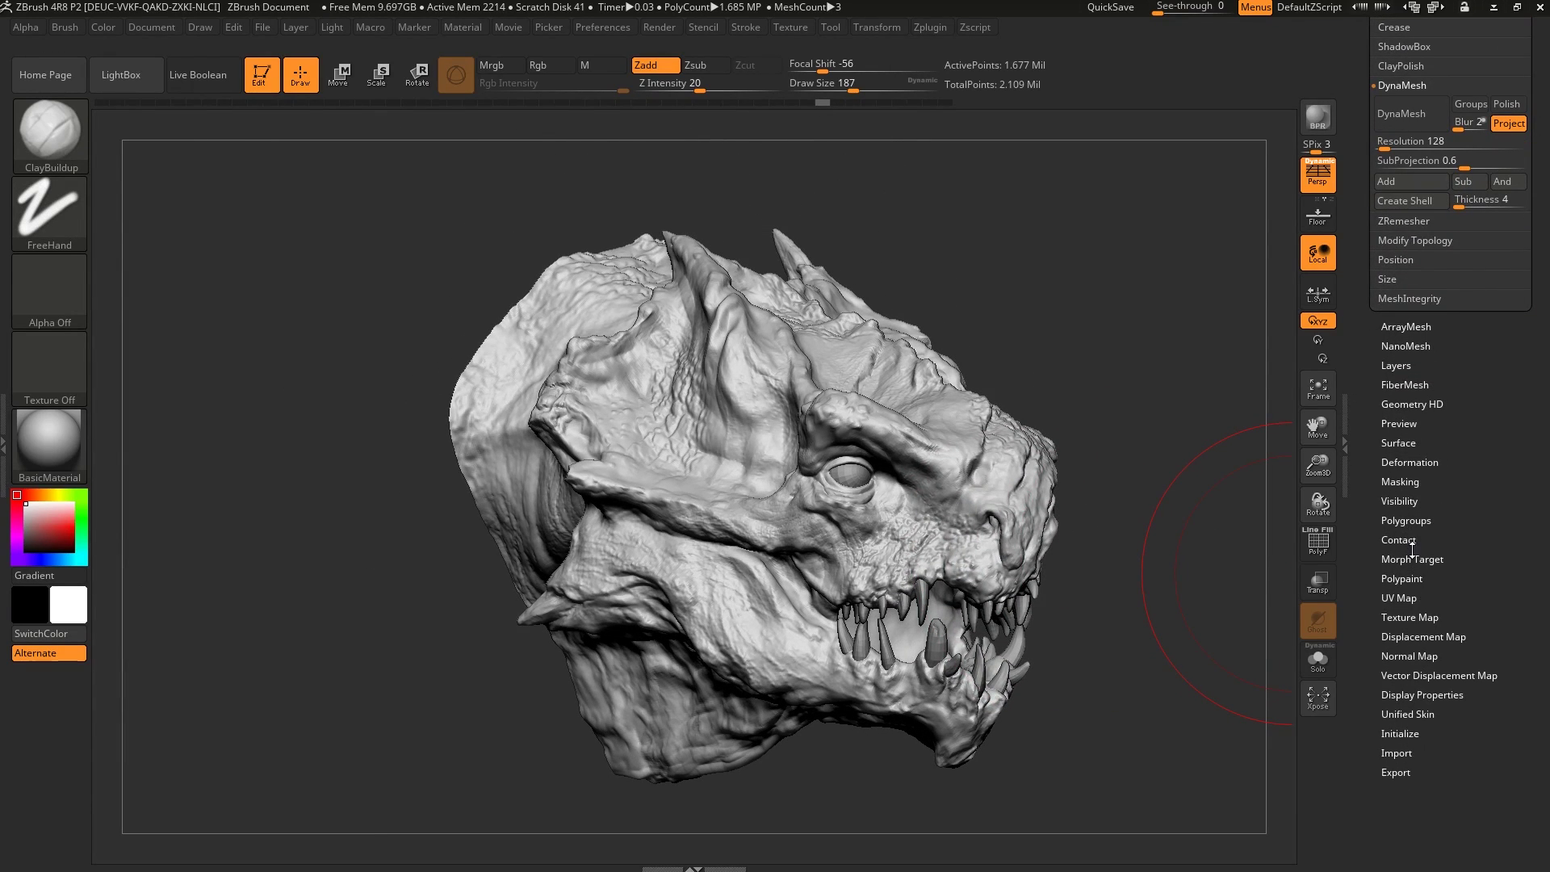
{"action": "left_click", "coordinate": [1410, 463]}
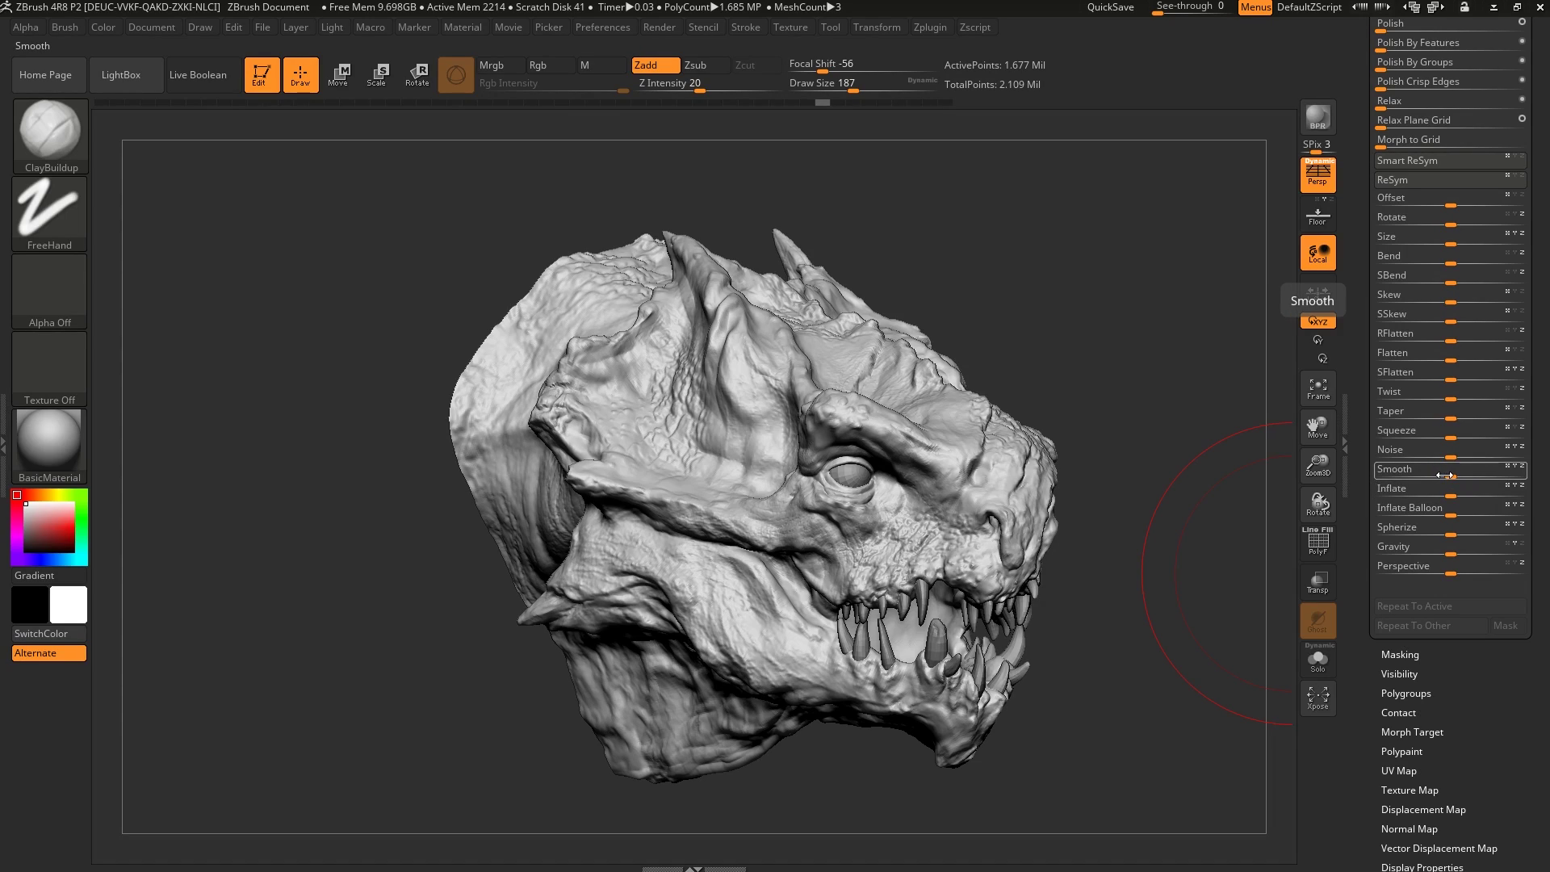
{"action": "mouse_move", "coordinate": [958, 538]}
{"action": "right_mouse_down", "text": "ctrl"}
{"action": "mouse_move", "coordinate": [949, 561]}
{"action": "mouse_move", "coordinate": [872, 416]}
{"action": "mouse_move", "coordinate": [882, 442]}
{"action": "right_mouse_up", "text": "ctrl"}
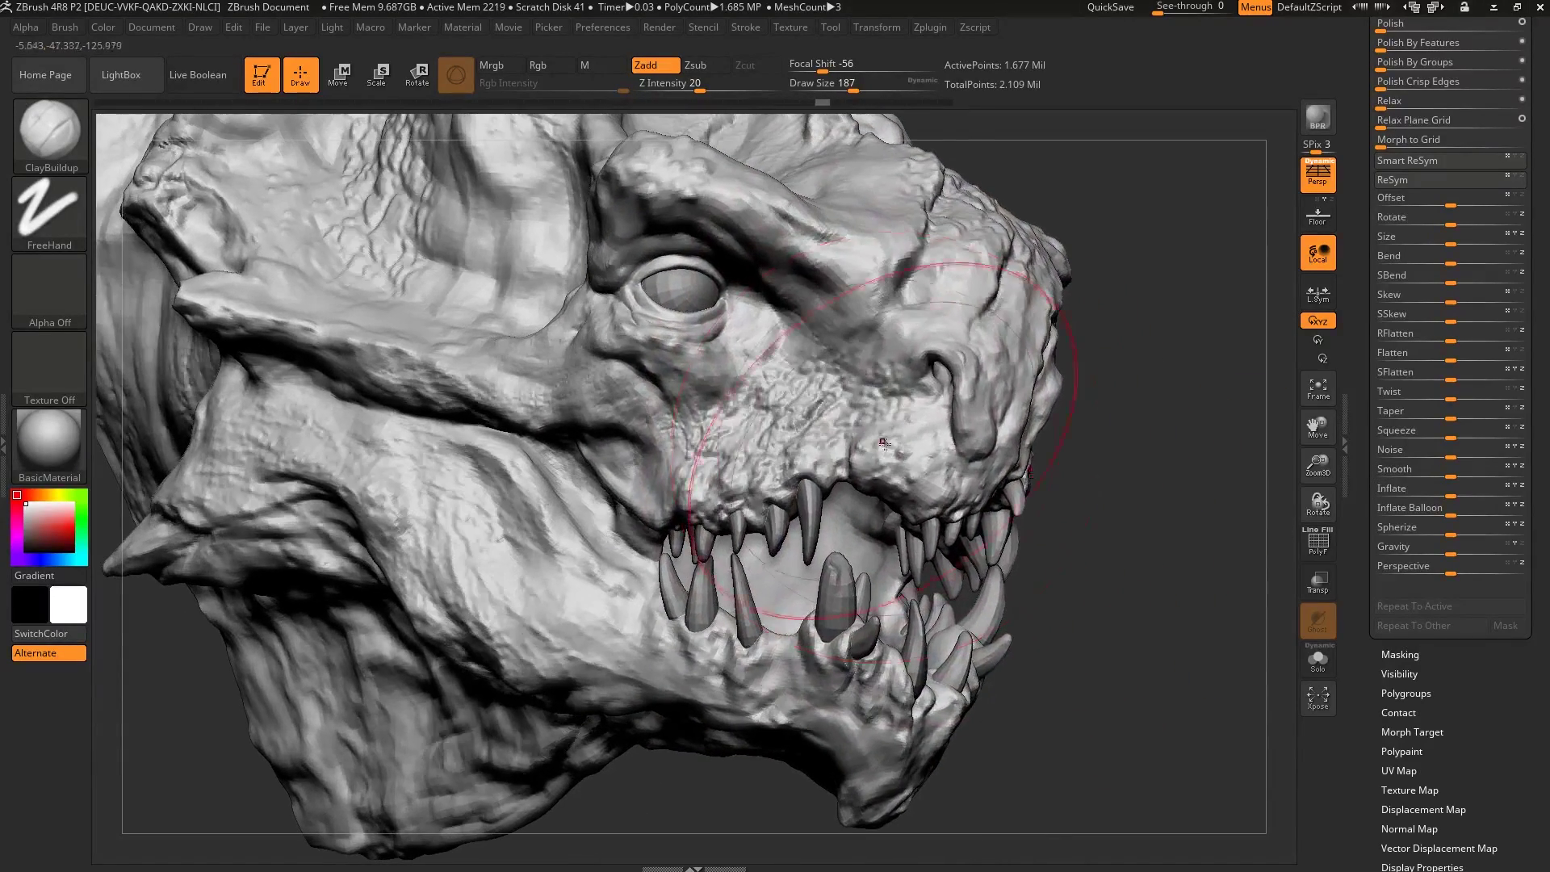
{"action": "left_click_drag", "start_coordinate": [883, 443], "coordinate": [1001, 569]}
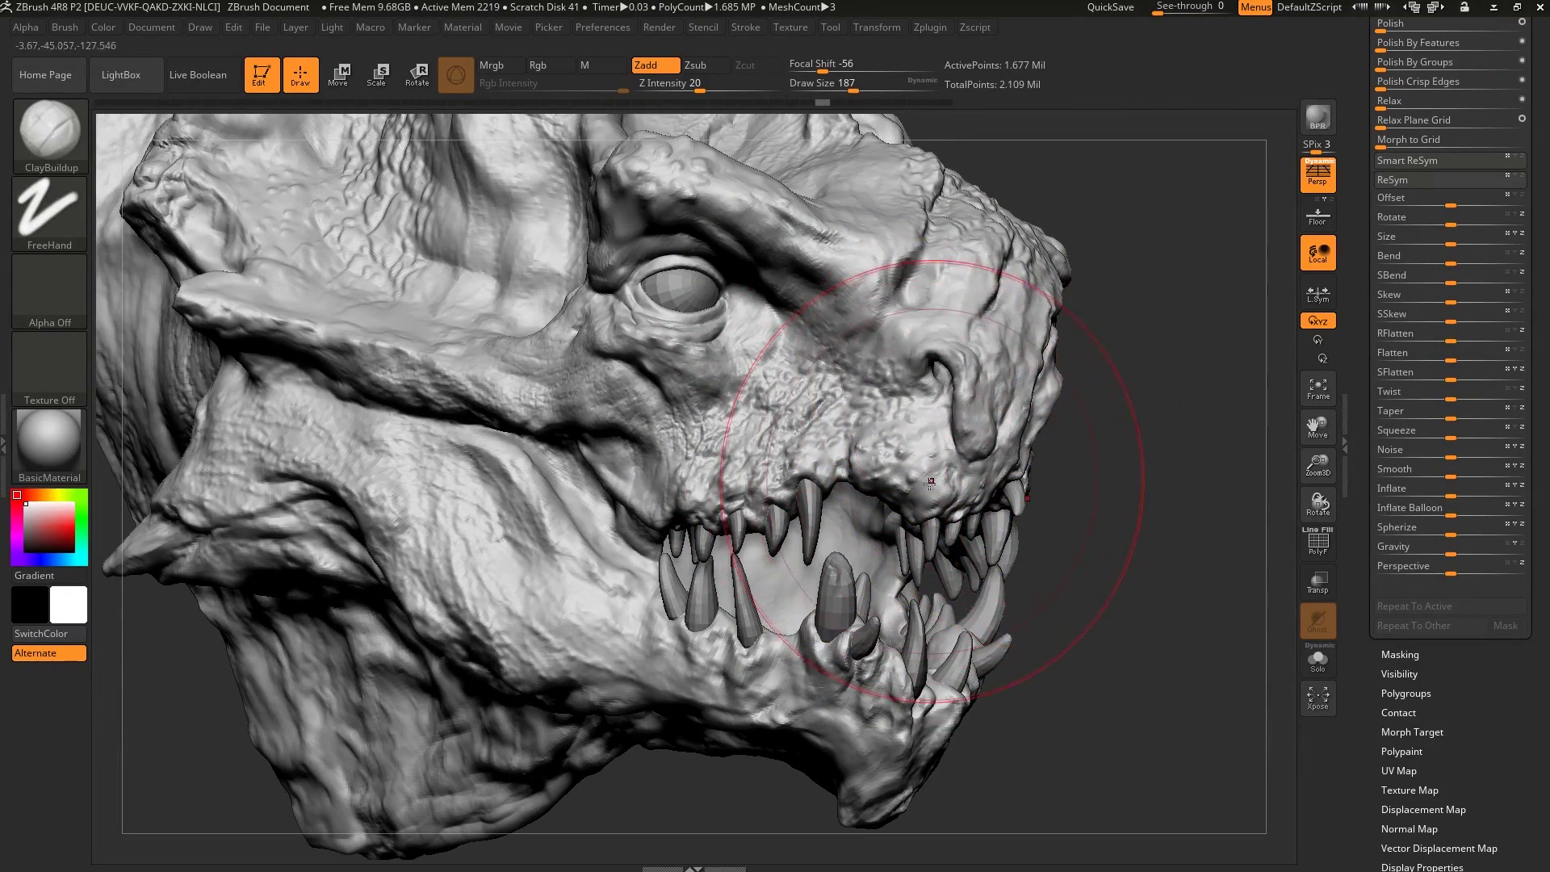
{"action": "key", "text": "shift+f"}
{"action": "key", "text": "shift+f"}
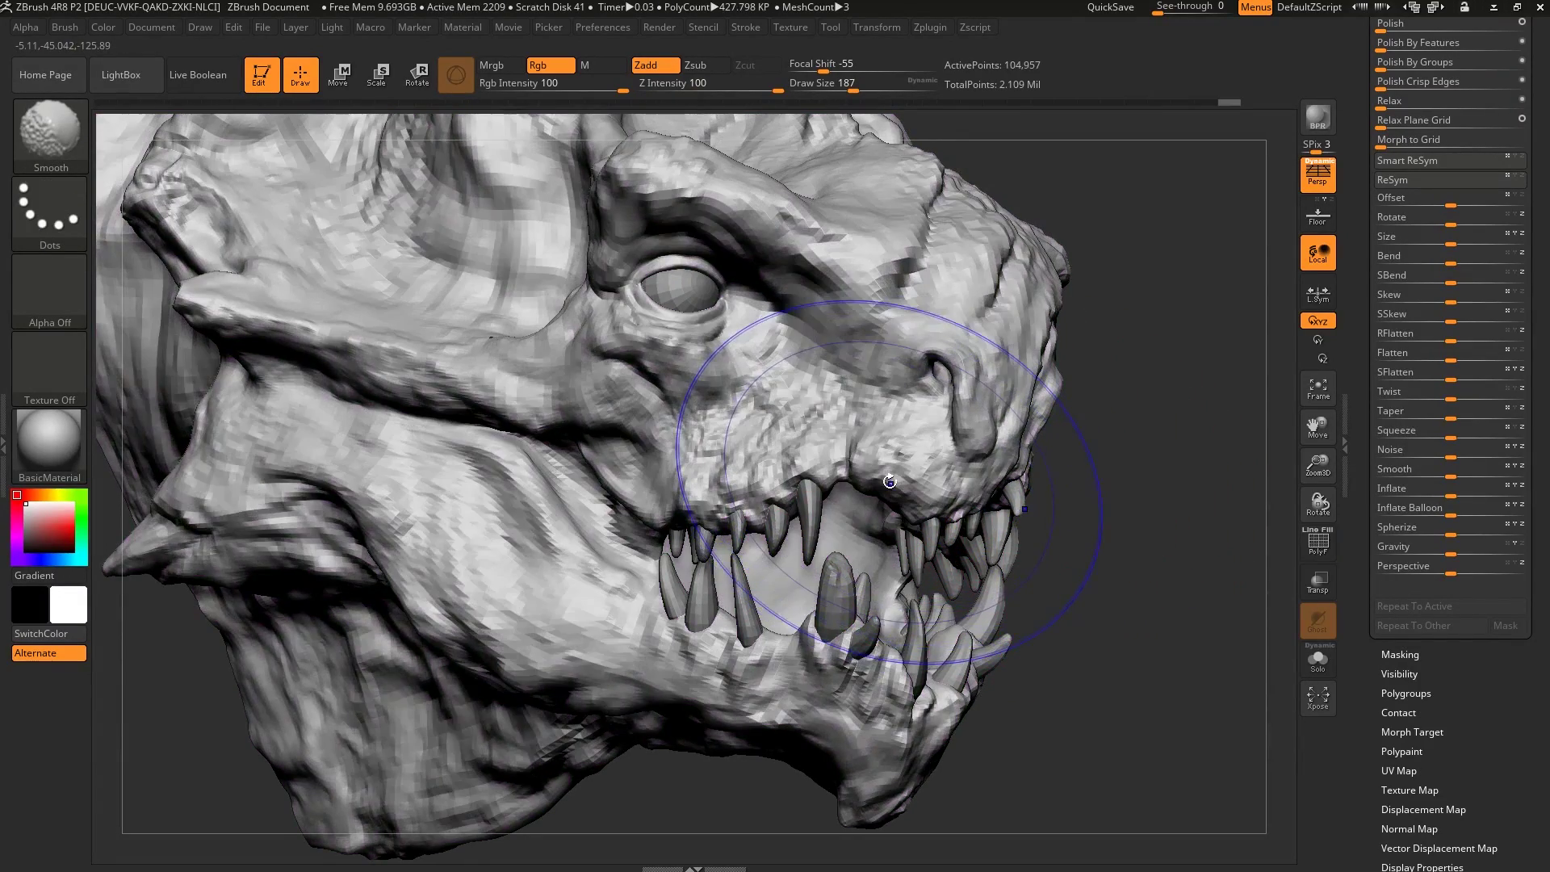
{"action": "key", "text": "shift+d"}
{"action": "key", "text": "shift+d"}
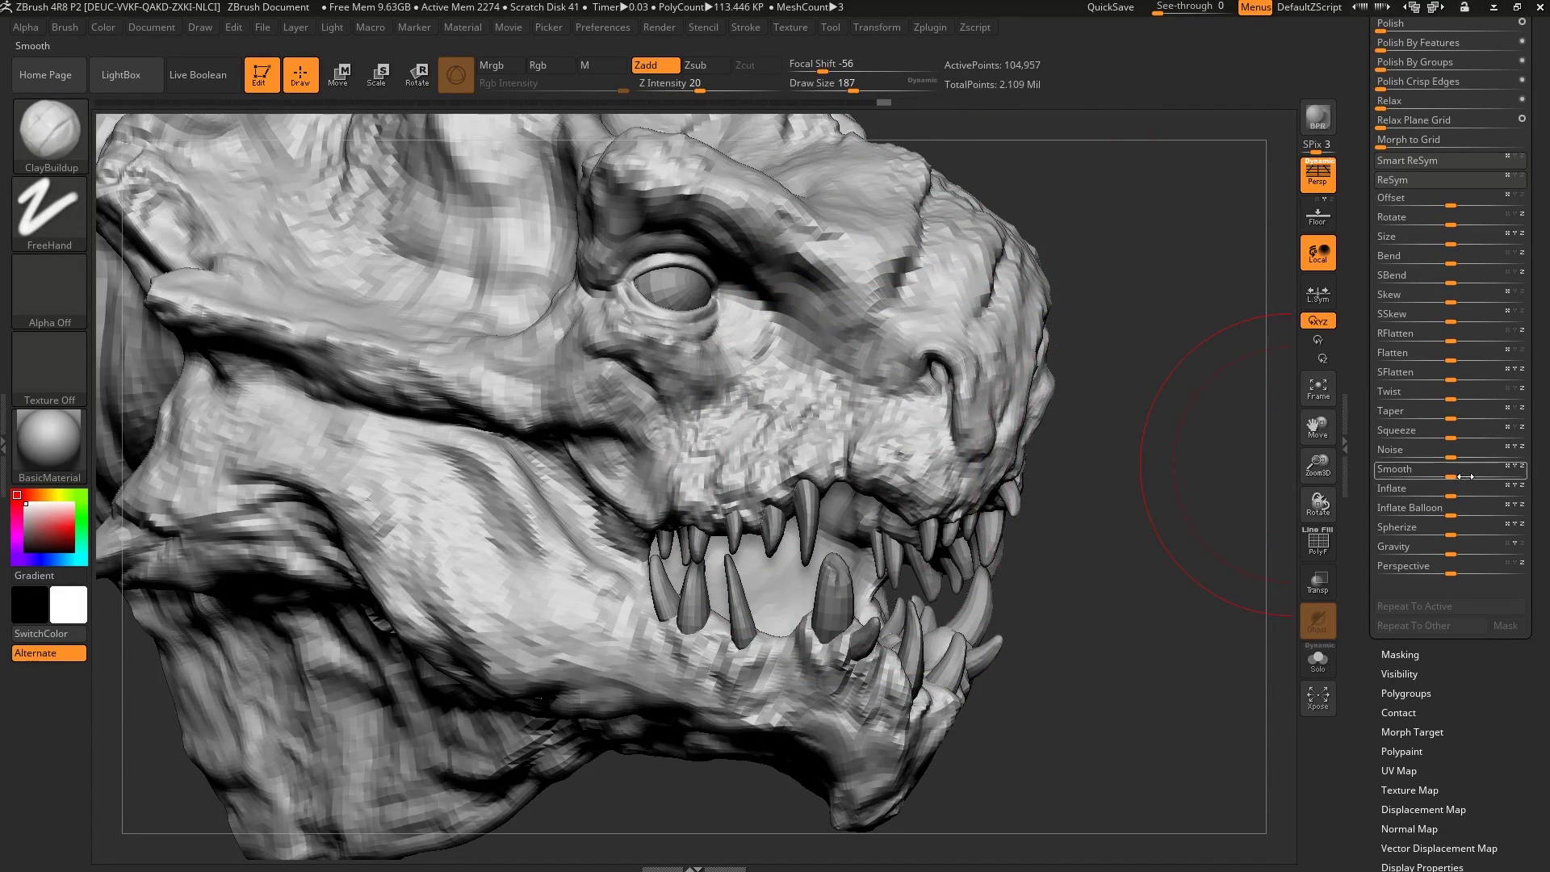
- Try smoothing the whole head with repeated strong applications of the Smooth deformation, plus a smoothing stroke on the muzzle
{"action": "mouse_move", "coordinate": [1465, 476]}
{"action": "left_mouse_down"}
{"action": "mouse_move", "coordinate": [1540, 474]}
{"action": "mouse_move", "coordinate": [1458, 474]}
{"action": "left_mouse_up"}
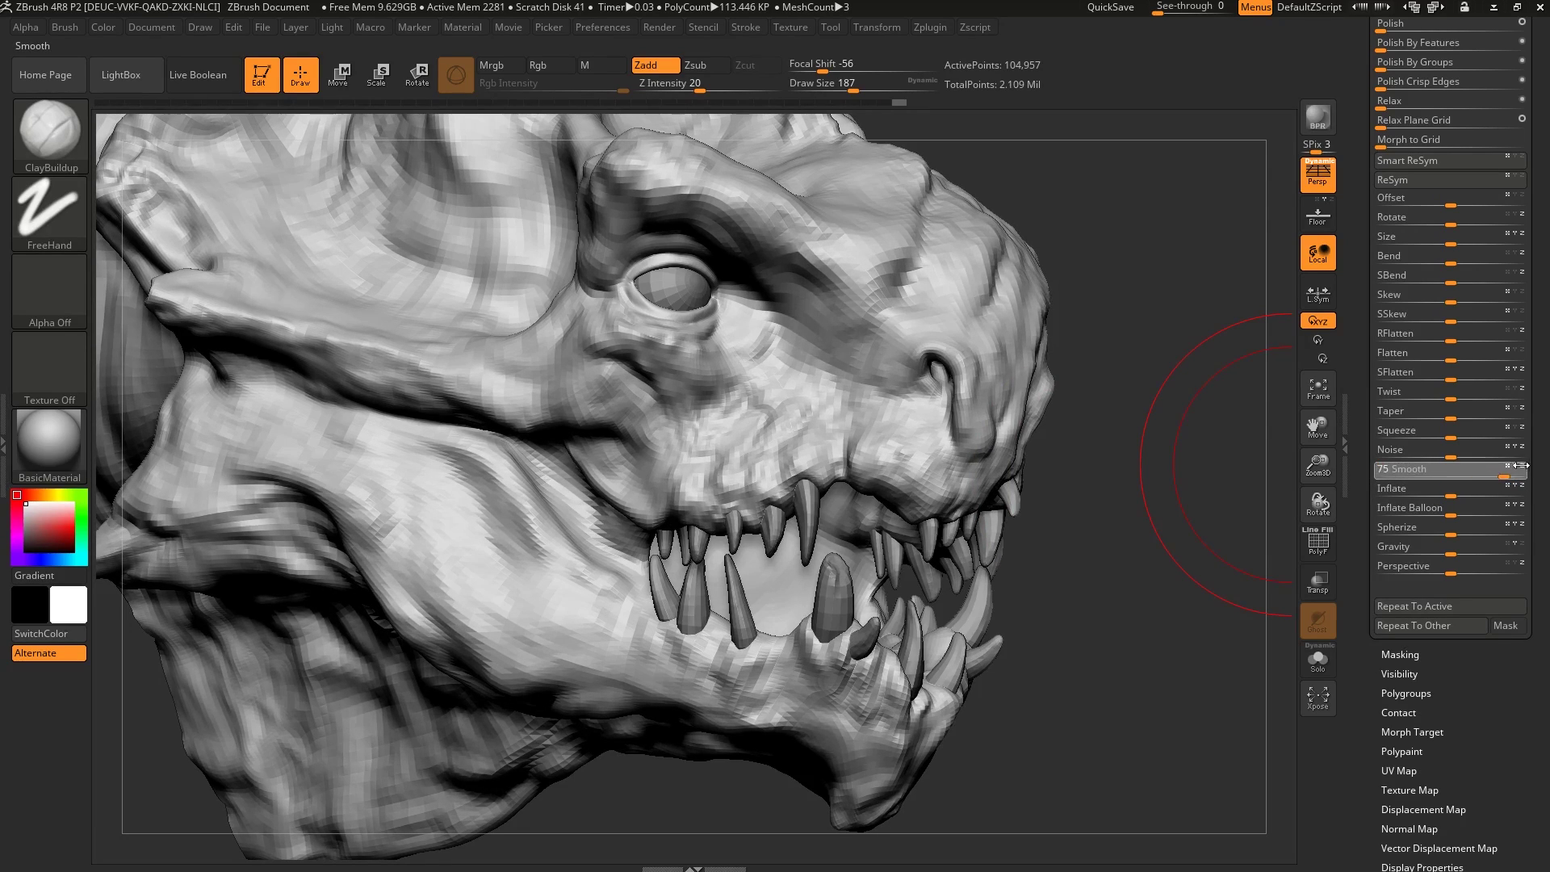
{"action": "mouse_move", "coordinate": [1521, 466]}
{"action": "left_mouse_down"}
{"action": "mouse_move", "coordinate": [1533, 462]}
{"action": "mouse_move", "coordinate": [1477, 471]}
{"action": "mouse_move", "coordinate": [1536, 469]}
{"action": "left_mouse_up"}
{"action": "left_click_drag", "start_coordinate": [1191, 540], "coordinate": [1148, 533], "text": "alt"}
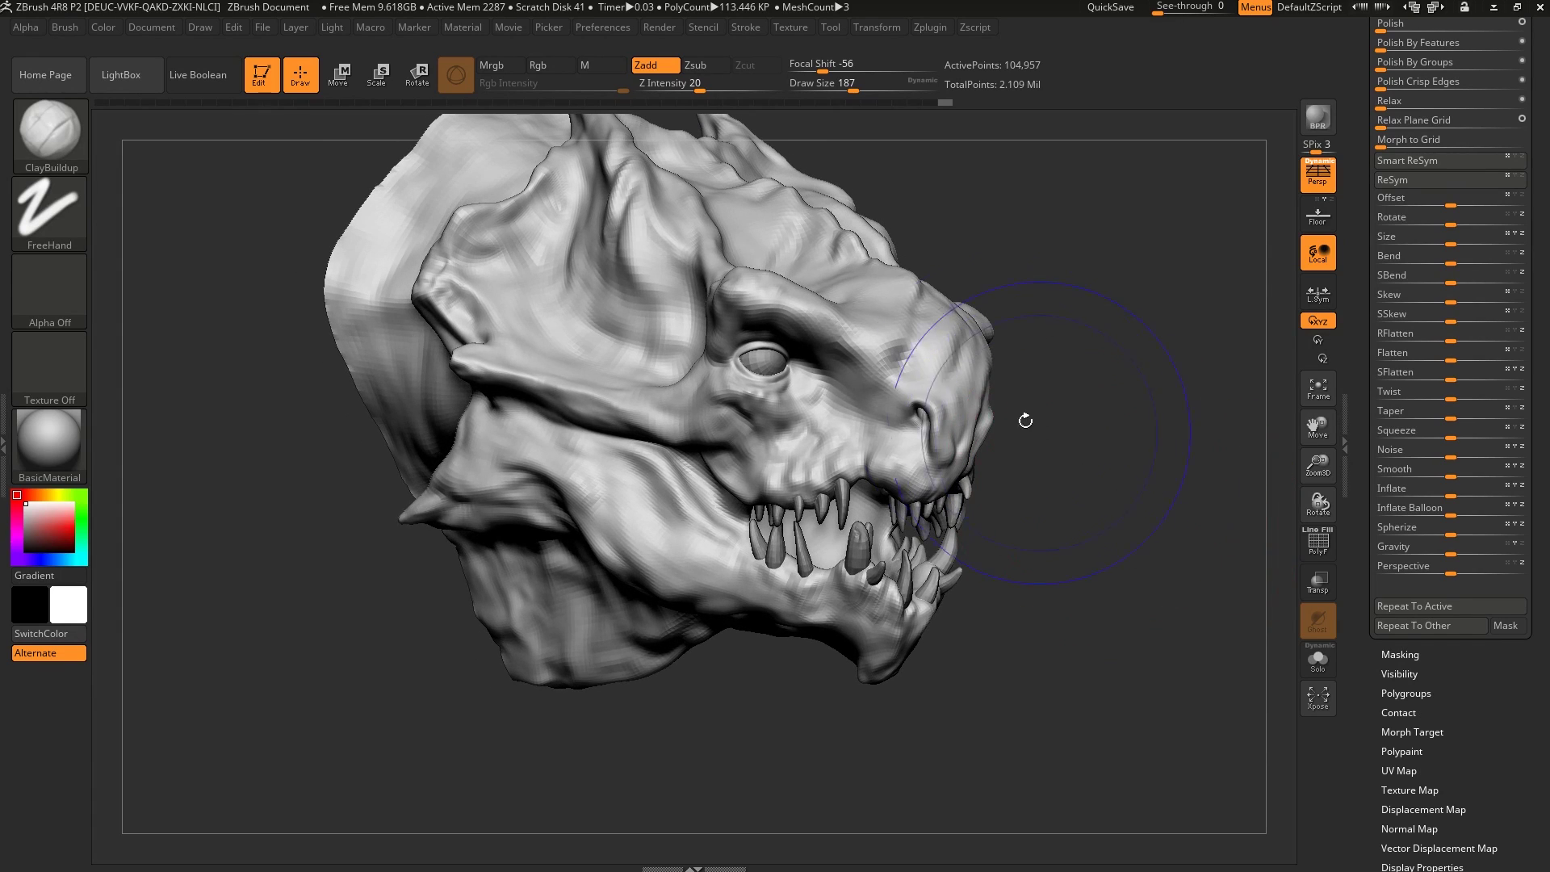
{"action": "mouse_move", "coordinate": [912, 432]}
{"action": "left_mouse_down", "text": "shift"}
{"action": "mouse_move", "coordinate": [815, 464]}
{"action": "mouse_move", "coordinate": [622, 371]}
{"action": "mouse_move", "coordinate": [860, 501]}
{"action": "left_mouse_up", "text": "shift"}
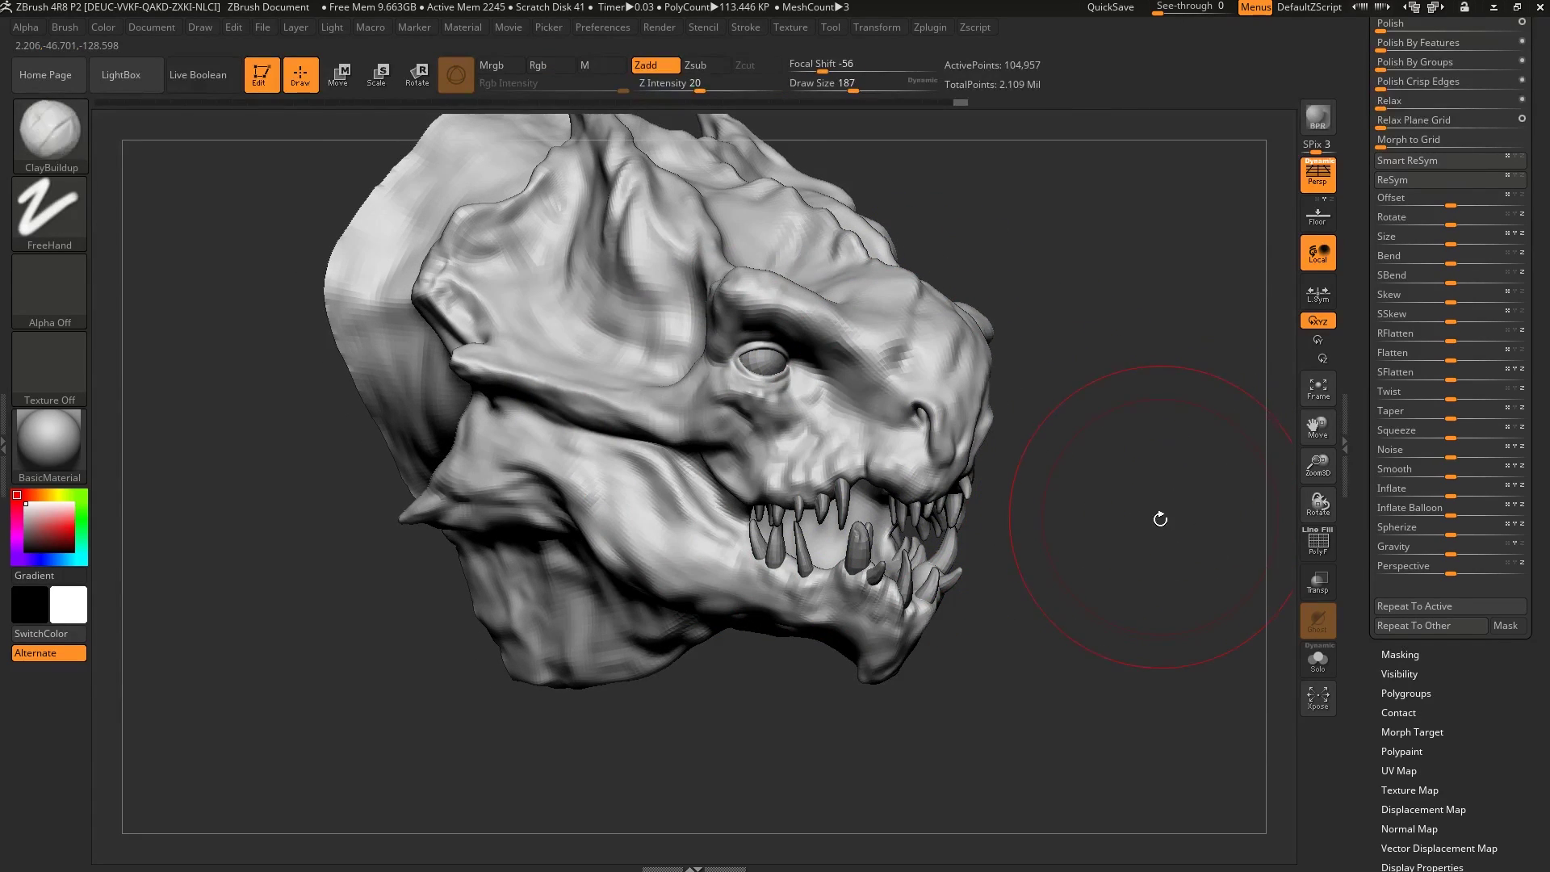
- Undo the Smooth deformation on the head and raise the mesh by one subdivision level
{"action": "key", "text": "ctrl"}
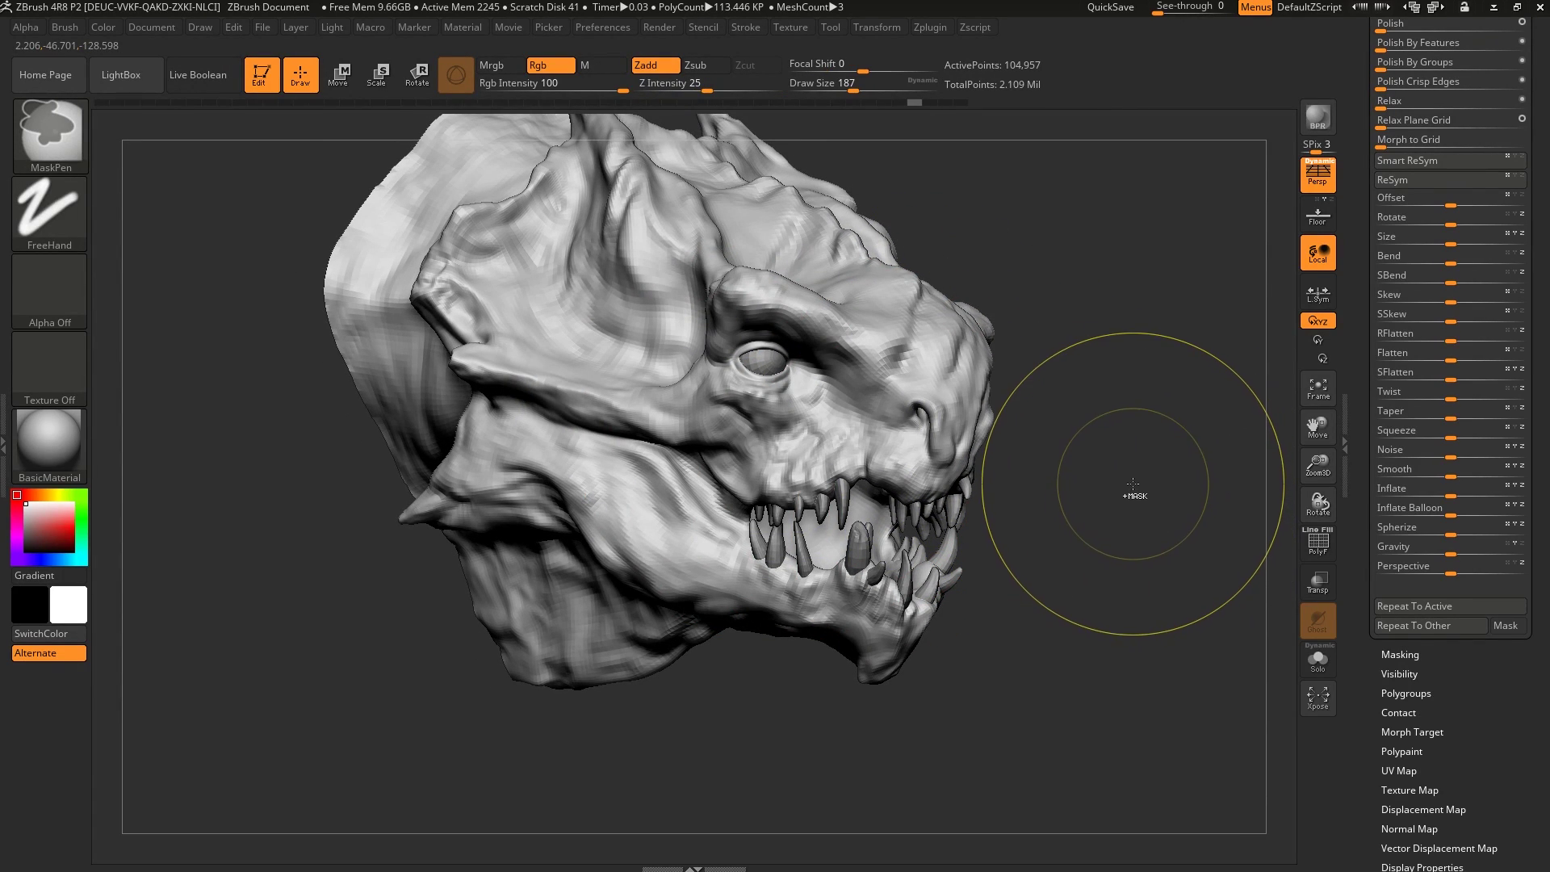
{"action": "right_click_drag", "start_coordinate": [992, 485], "coordinate": [988, 526], "text": "ctrl"}
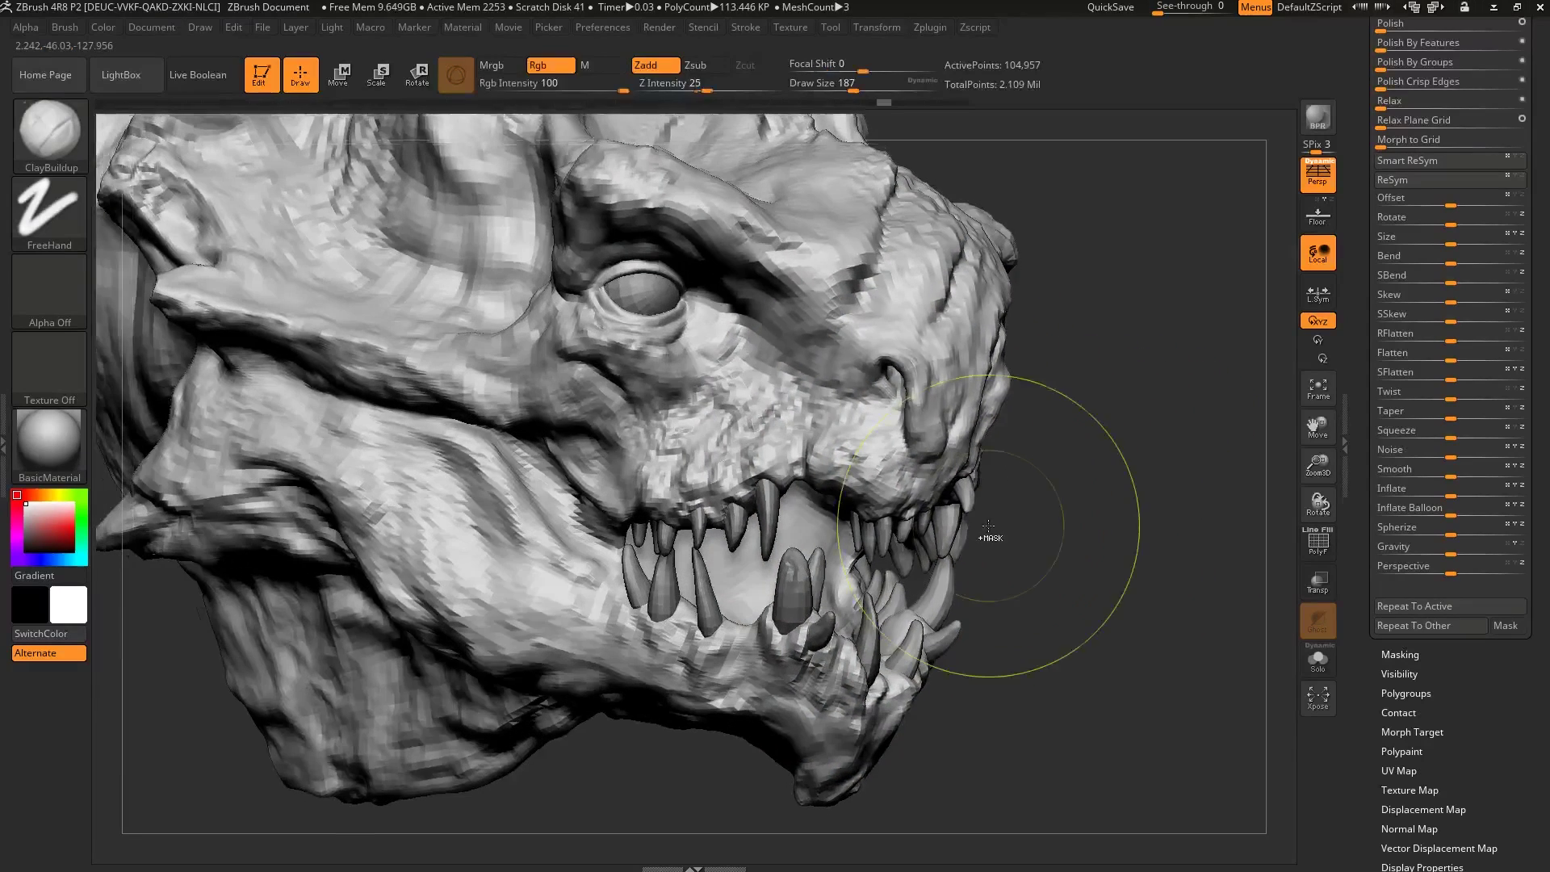
{"action": "left_click_drag", "start_coordinate": [988, 525], "coordinate": [999, 495]}
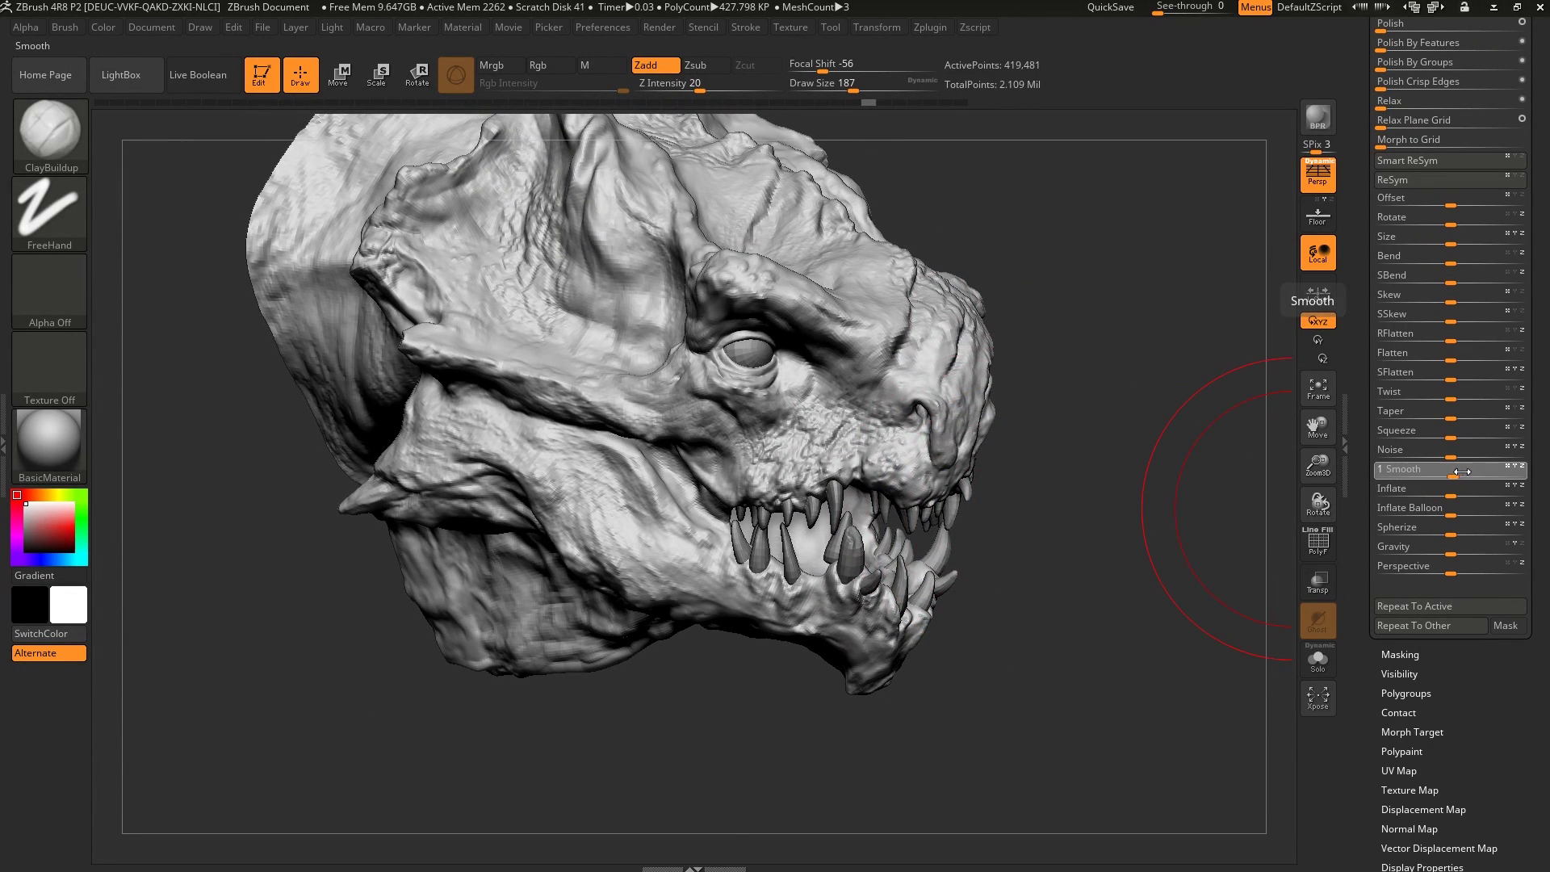
- Try smoothing the head at two subdivision levels with the Smooth deformation, repeat it several times on the active subtool, and undo it
{"action": "left_click_drag", "start_coordinate": [1450, 469], "coordinate": [1545, 457]}
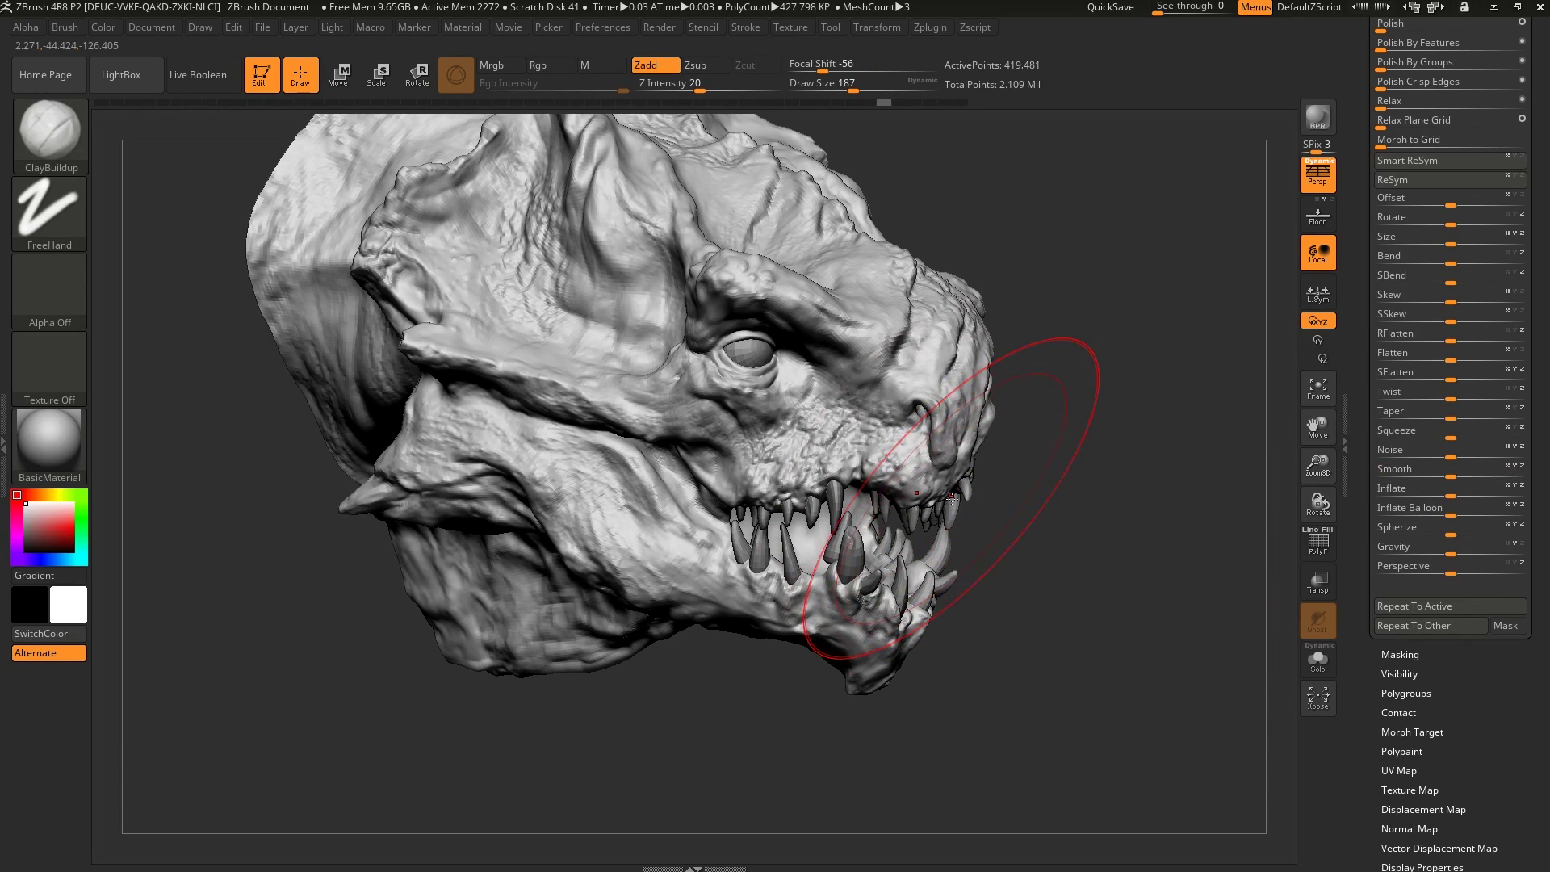
{"action": "left_click_drag", "start_coordinate": [1450, 475], "coordinate": [1540, 462]}
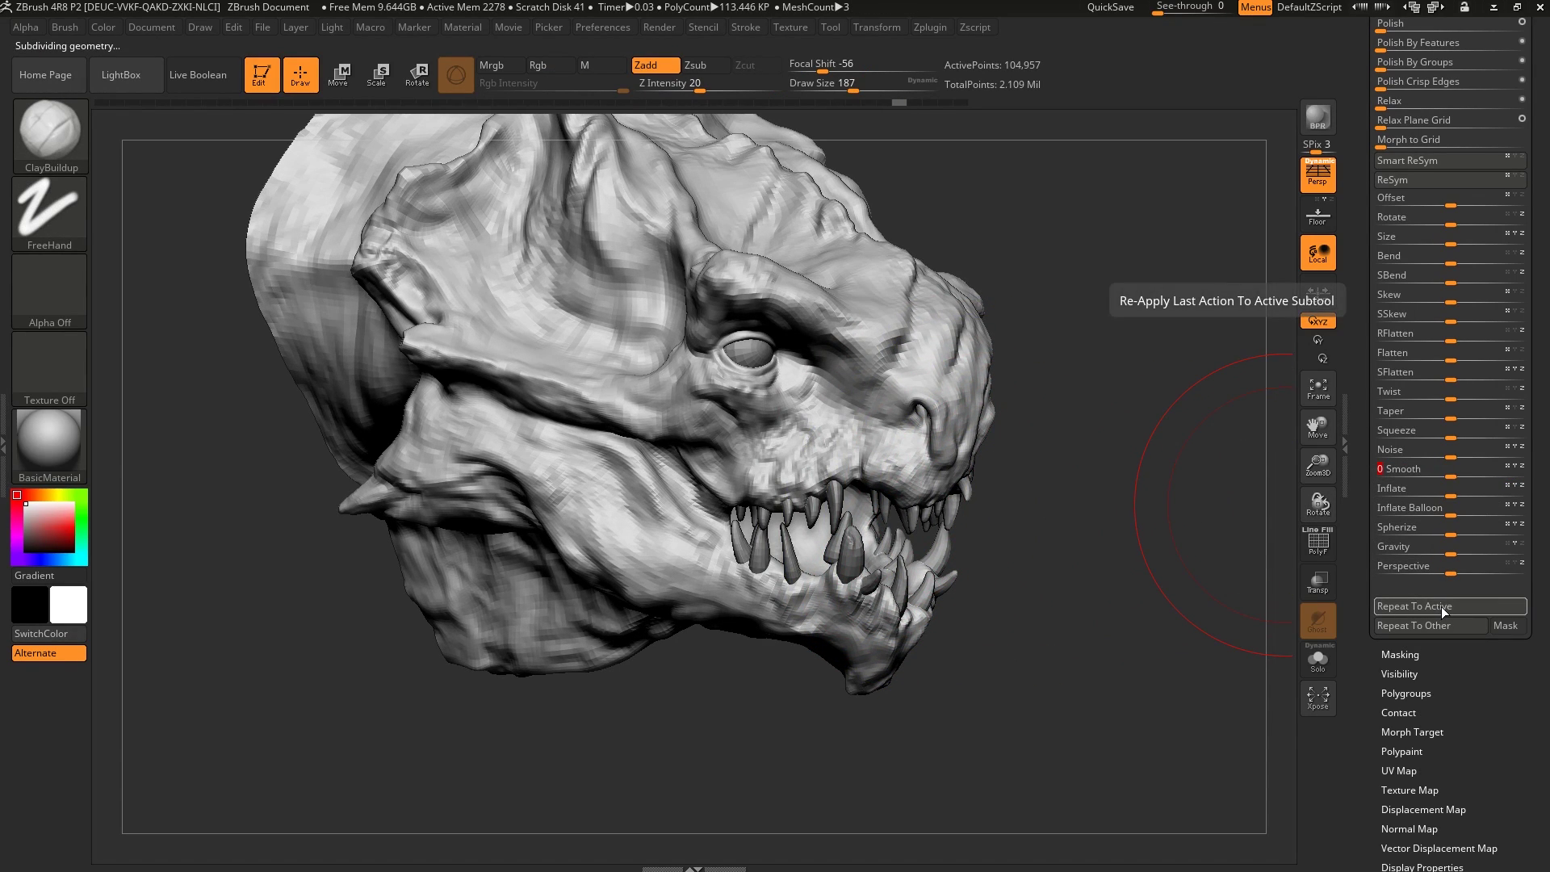
{"action": "left_click", "coordinate": [1440, 607]}
{"action": "left_click", "coordinate": [1442, 604]}
{"action": "left_click", "coordinate": [1442, 605]}
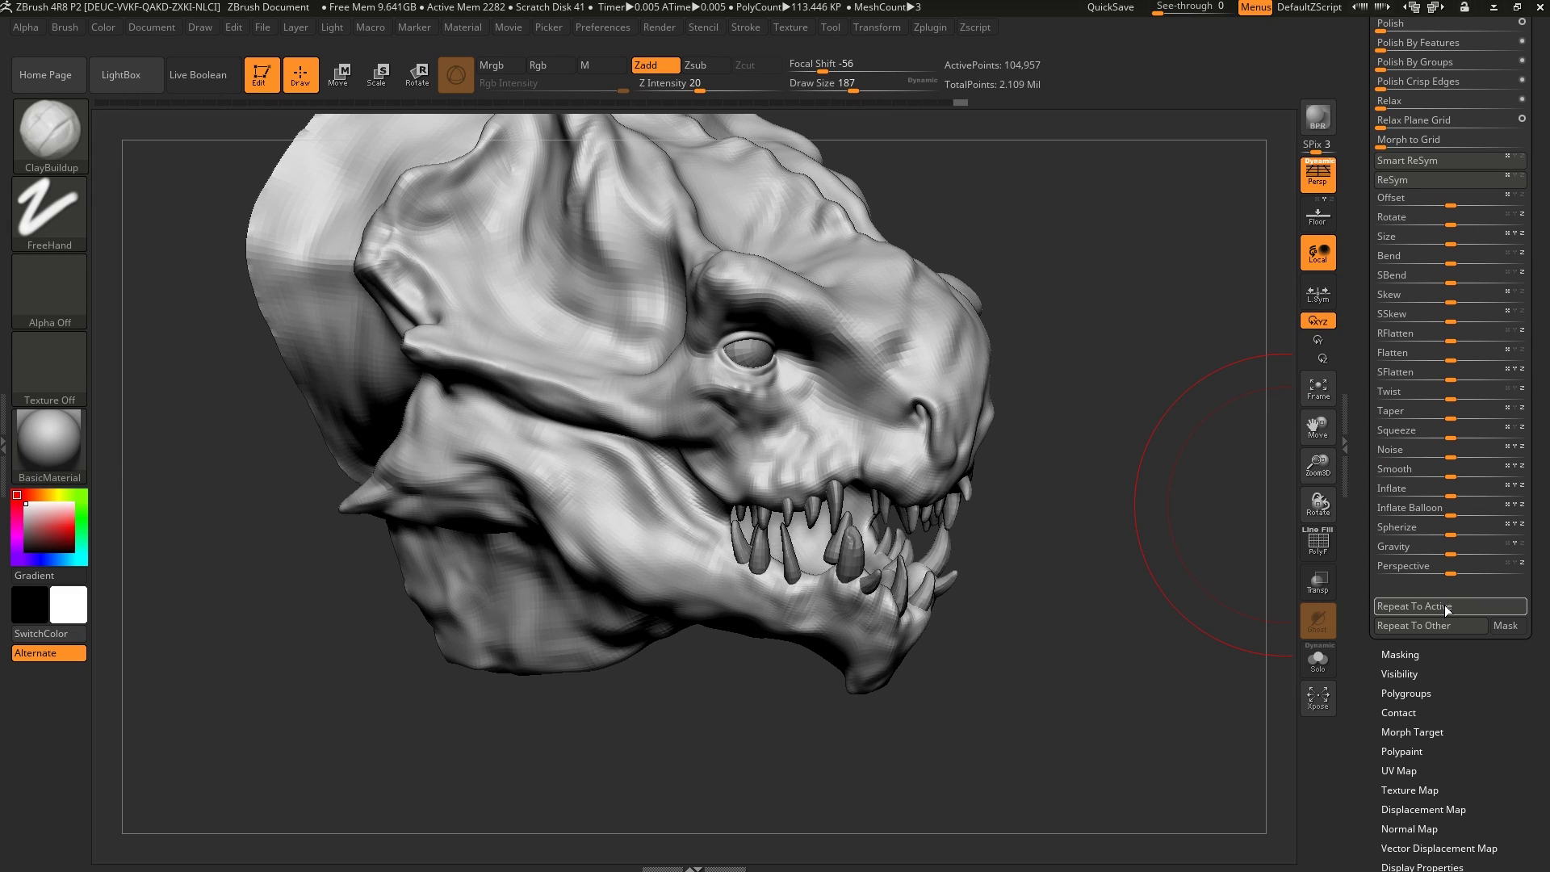
{"action": "left_click", "coordinate": [1443, 606]}
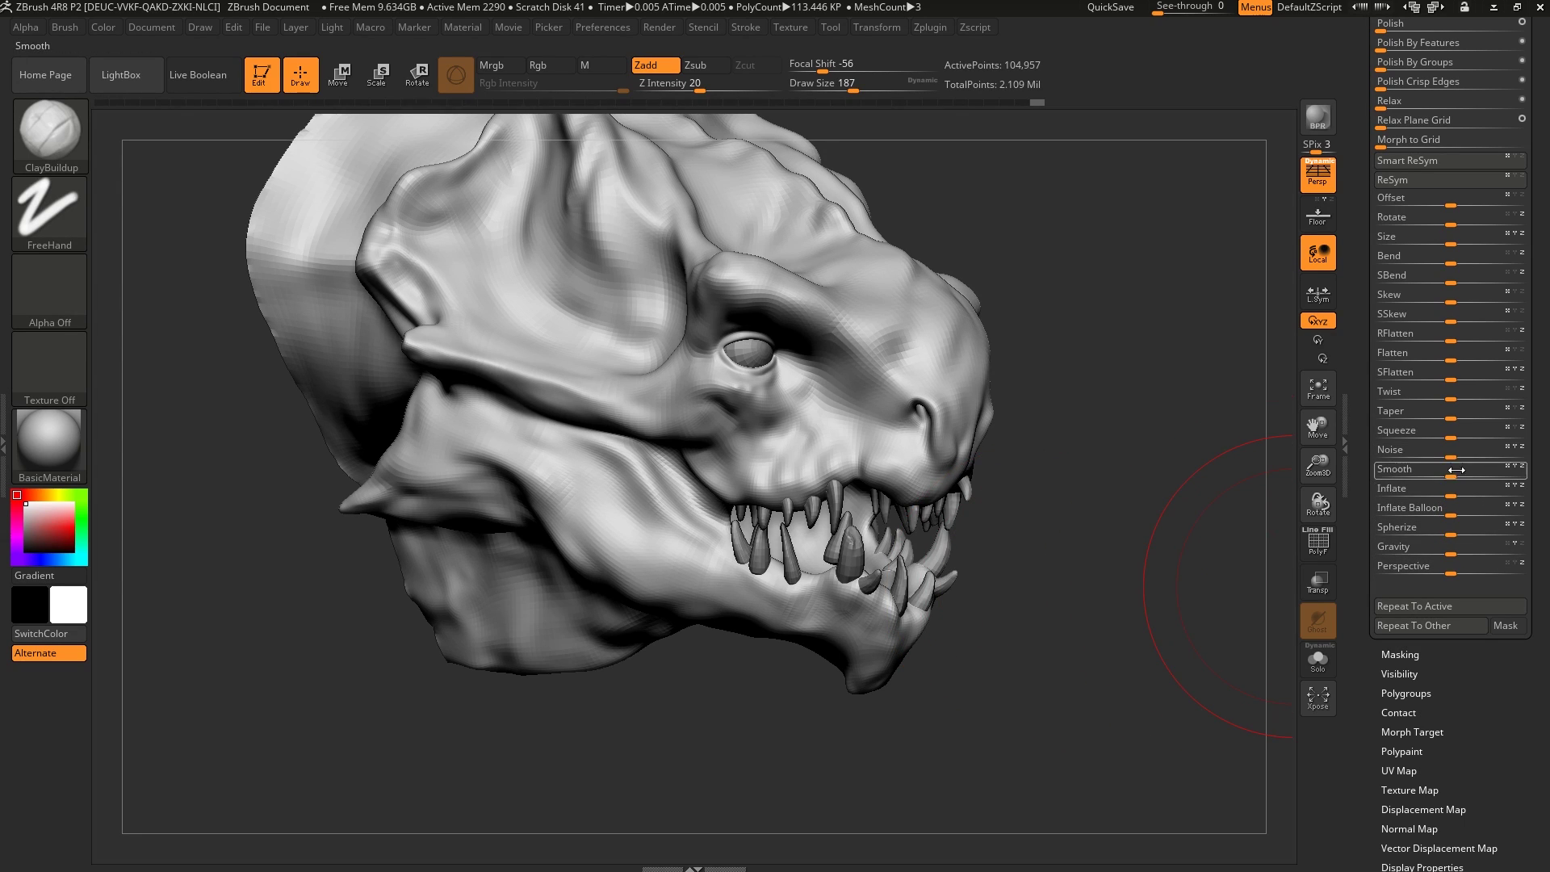
{"action": "key", "text": "ctrl"}
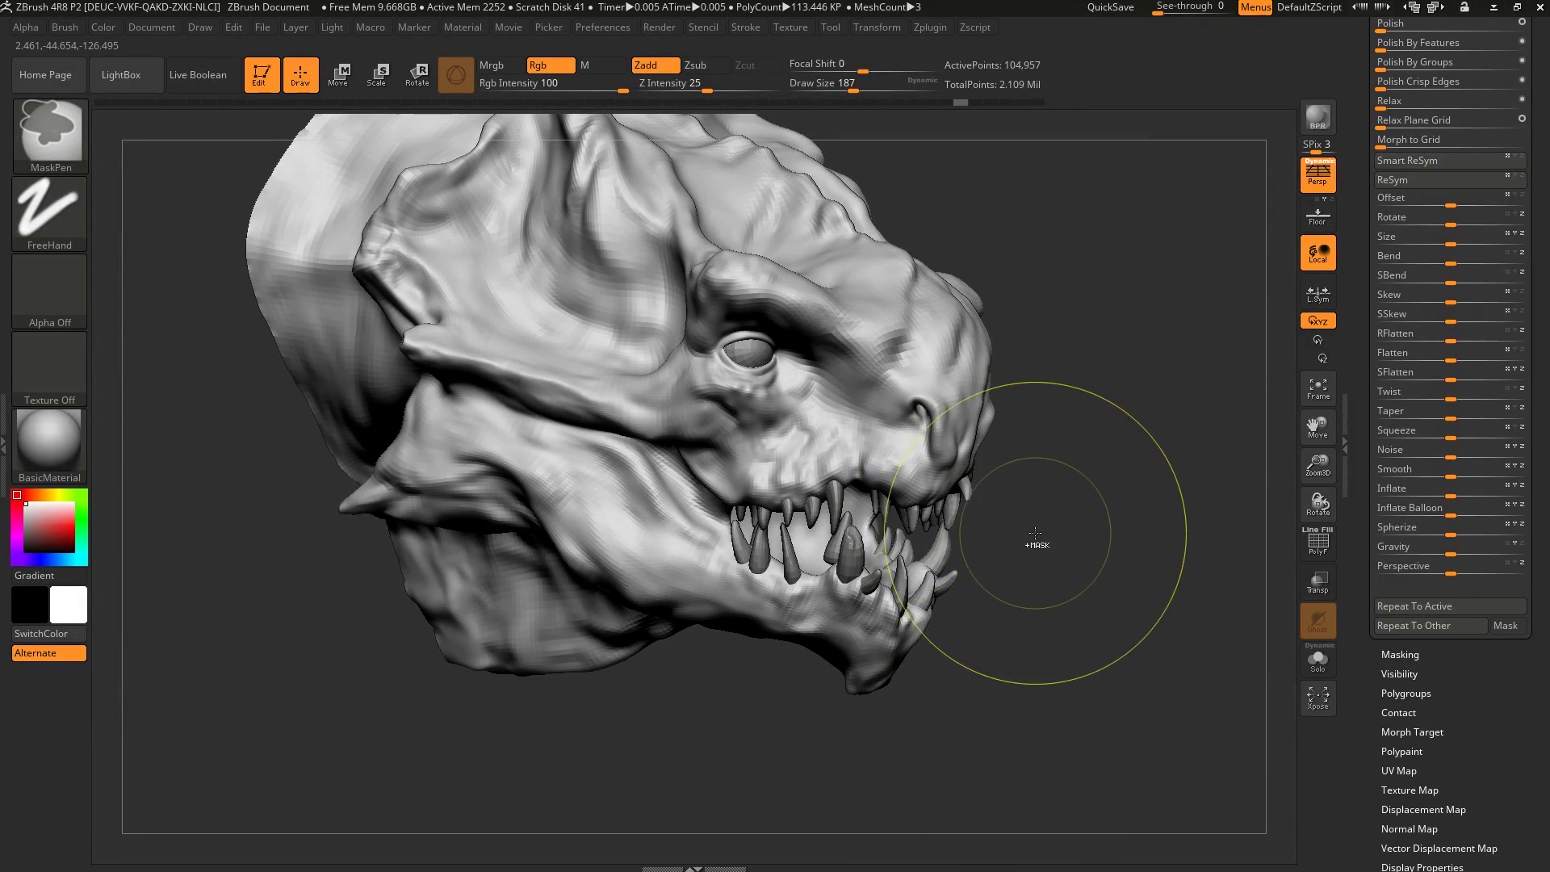
{"action": "key", "text": "d"}
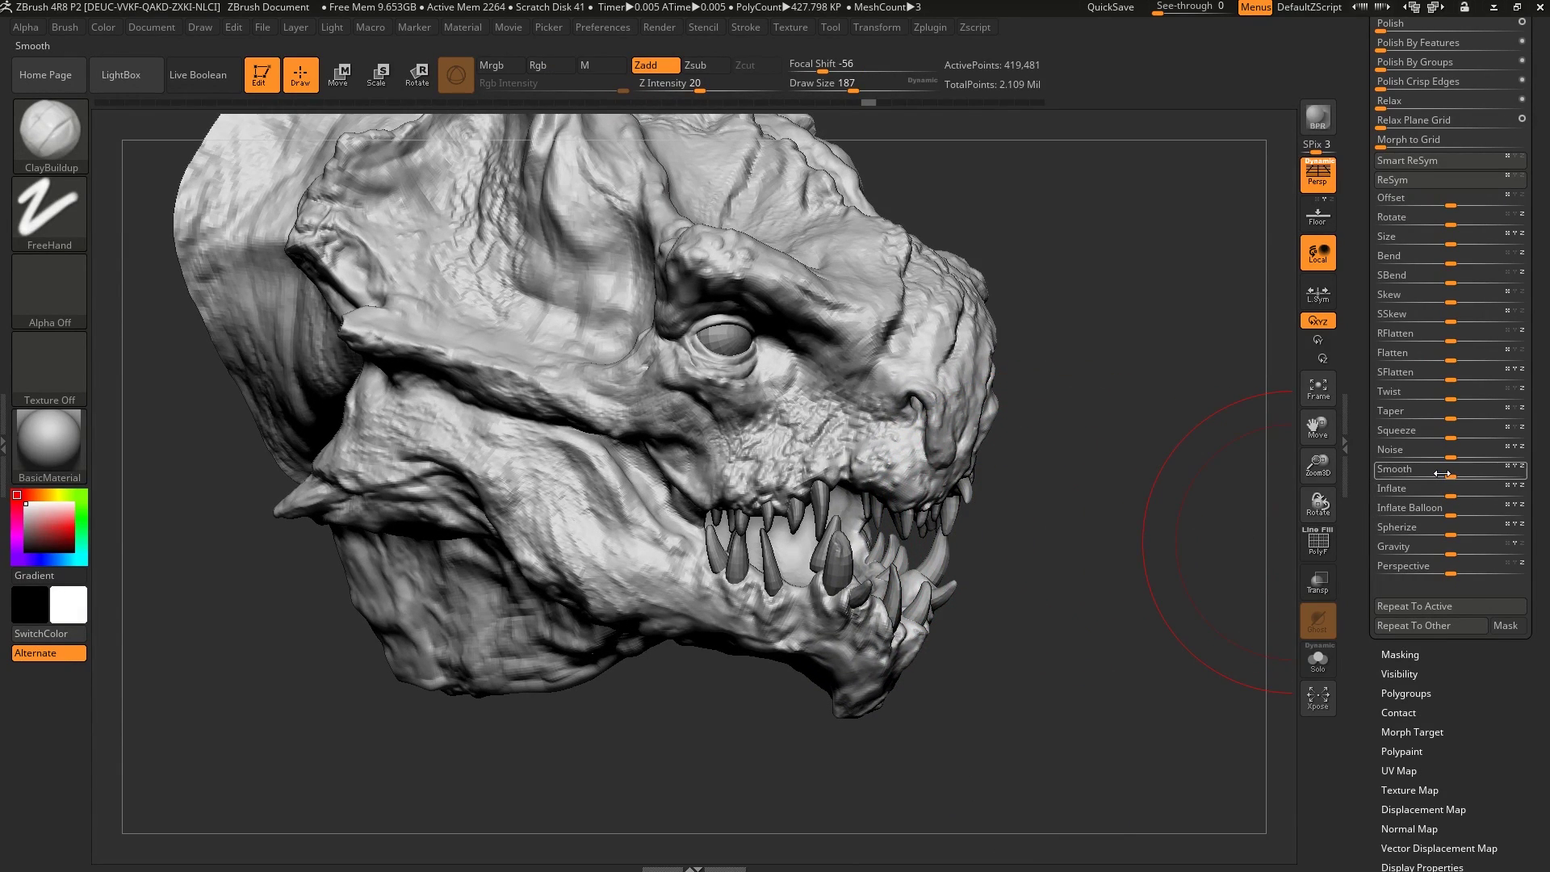
- Exaggerate the head's surface detail with a strong negative Smooth deformation, and repeat it on the active subtool
{"action": "left_click_drag", "start_coordinate": [1451, 476], "coordinate": [1366, 474]}
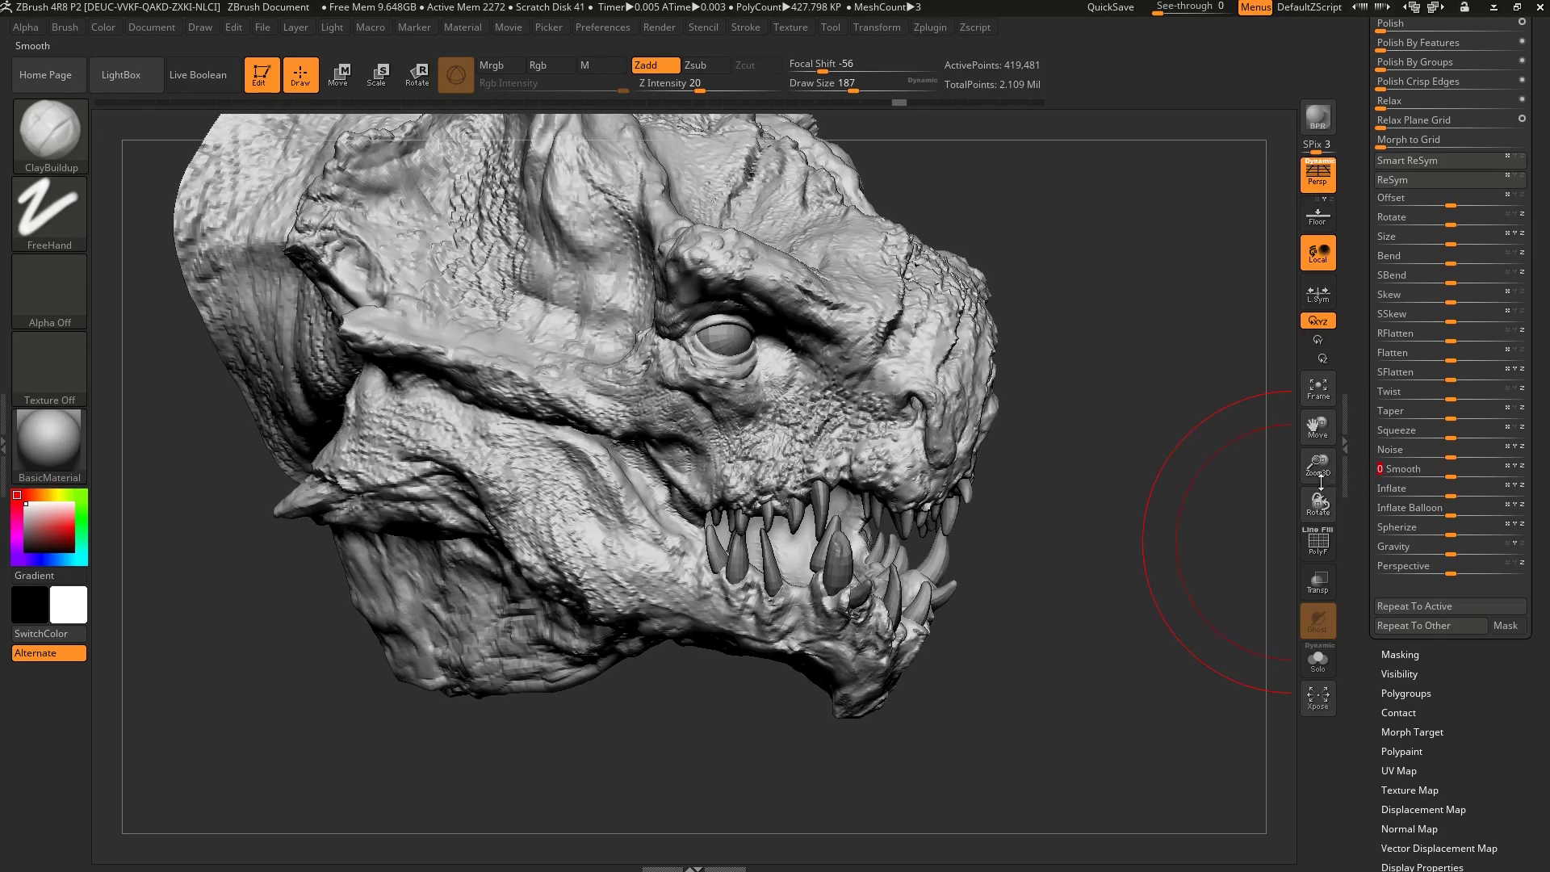
{"action": "left_click_drag", "start_coordinate": [1077, 483], "coordinate": [1237, 538]}
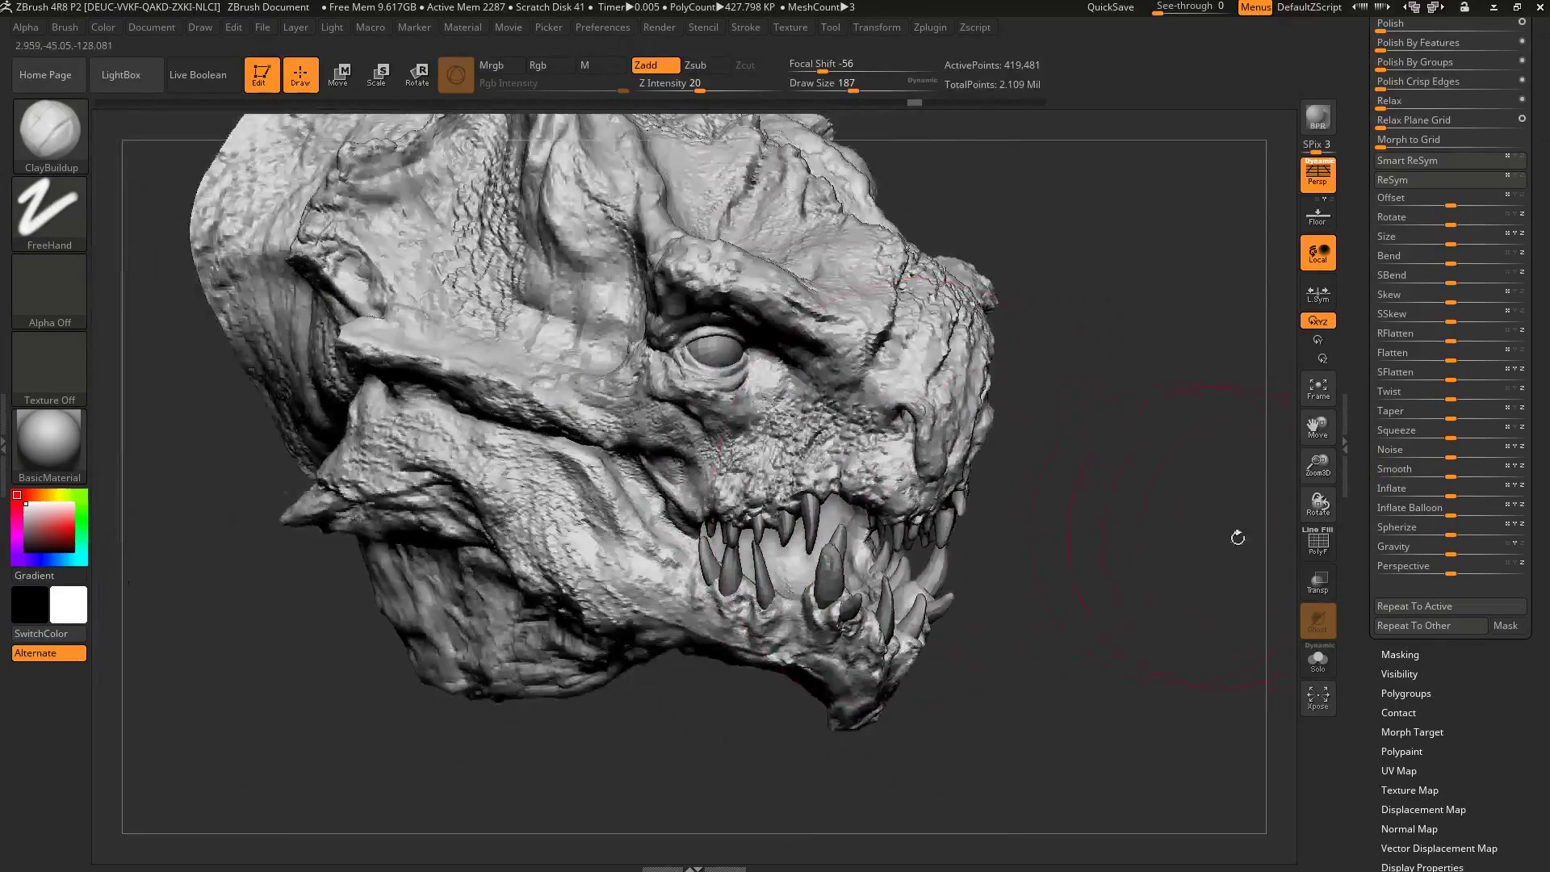
{"action": "left_click", "coordinate": [1423, 607]}
{"action": "left_click_drag", "start_coordinate": [1118, 587], "coordinate": [1145, 574]}
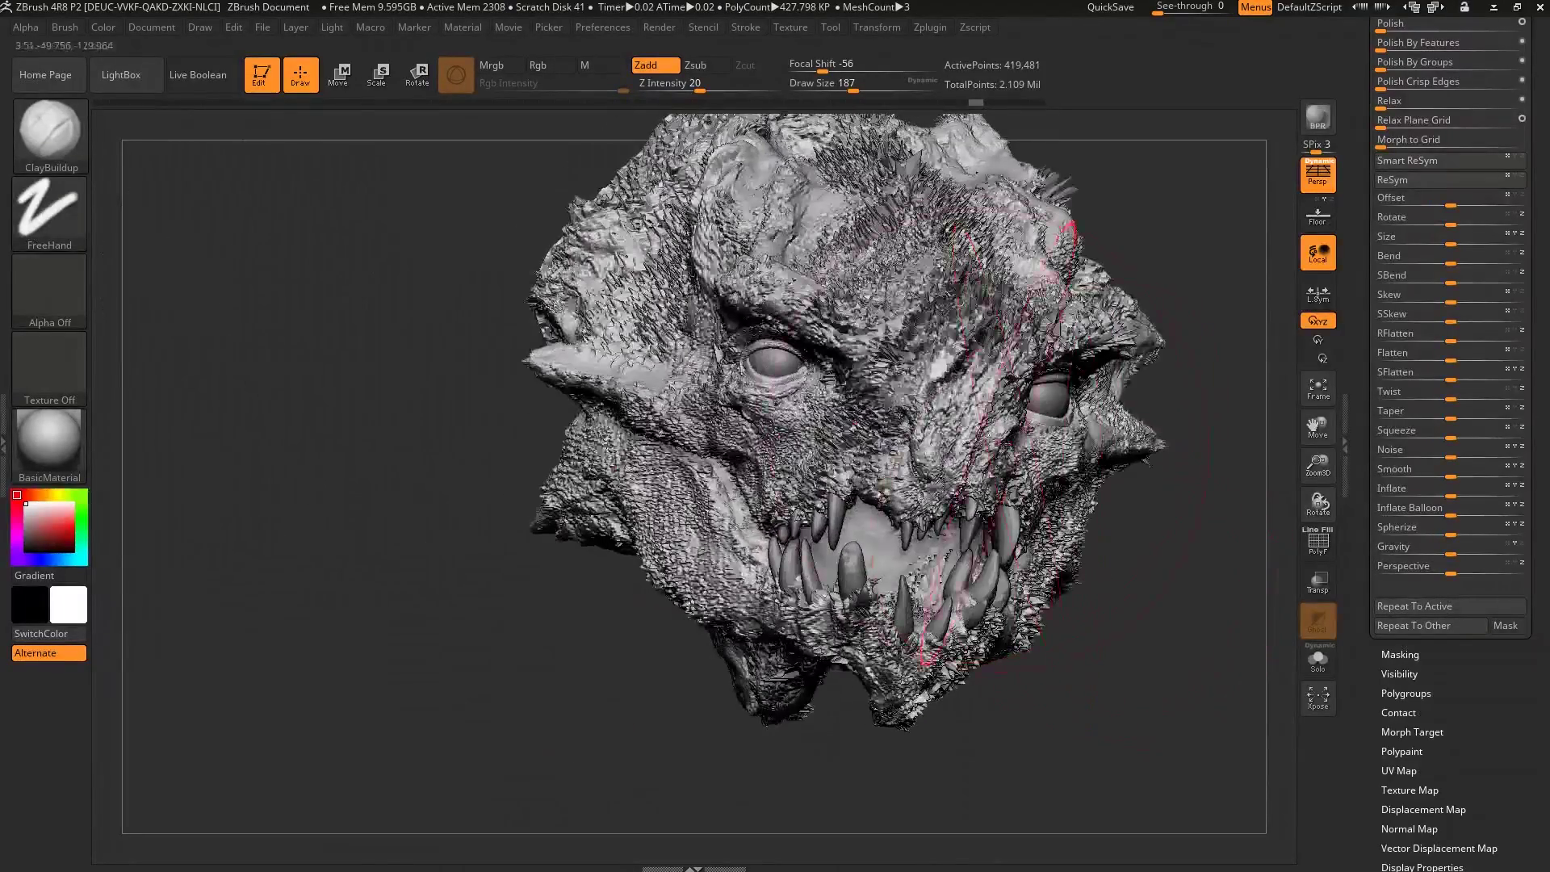
- Try smoothing the roughened face with the Smooth brush, and undo the last changes
{"action": "mouse_move", "coordinate": [807, 452]}
{"action": "left_mouse_down", "text": "shift"}
{"action": "mouse_move", "coordinate": [904, 484]}
{"action": "mouse_move", "coordinate": [872, 501]}
{"action": "left_mouse_up", "text": "shift"}
{"action": "left_click_drag", "start_coordinate": [1130, 565], "coordinate": [1025, 519]}
{"action": "key", "text": "ctrl+z"}
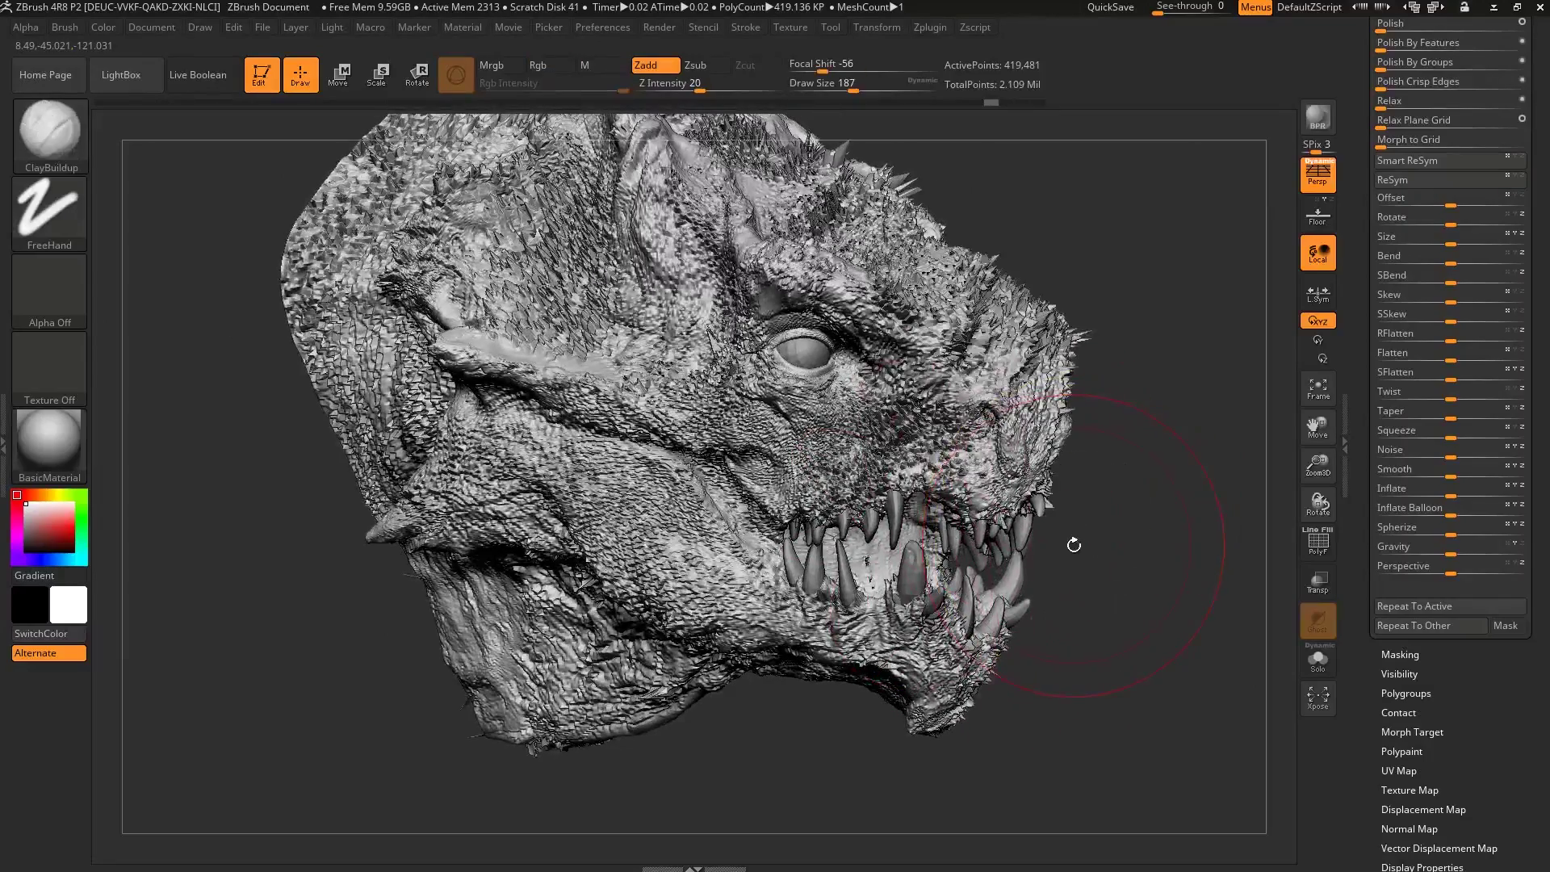
{"action": "key", "text": "ctrl+z"}
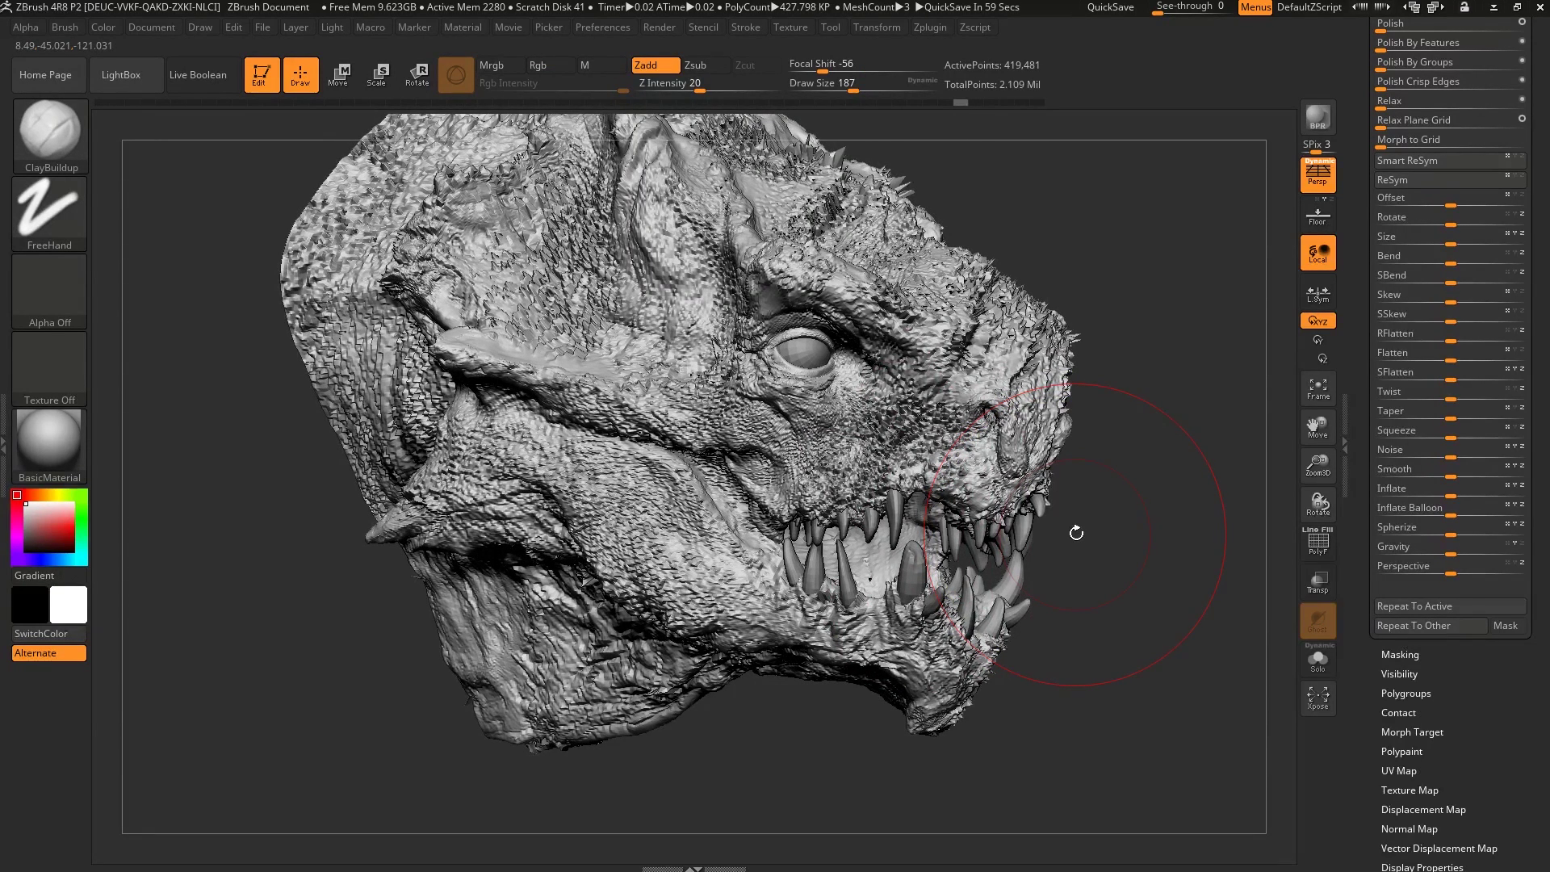